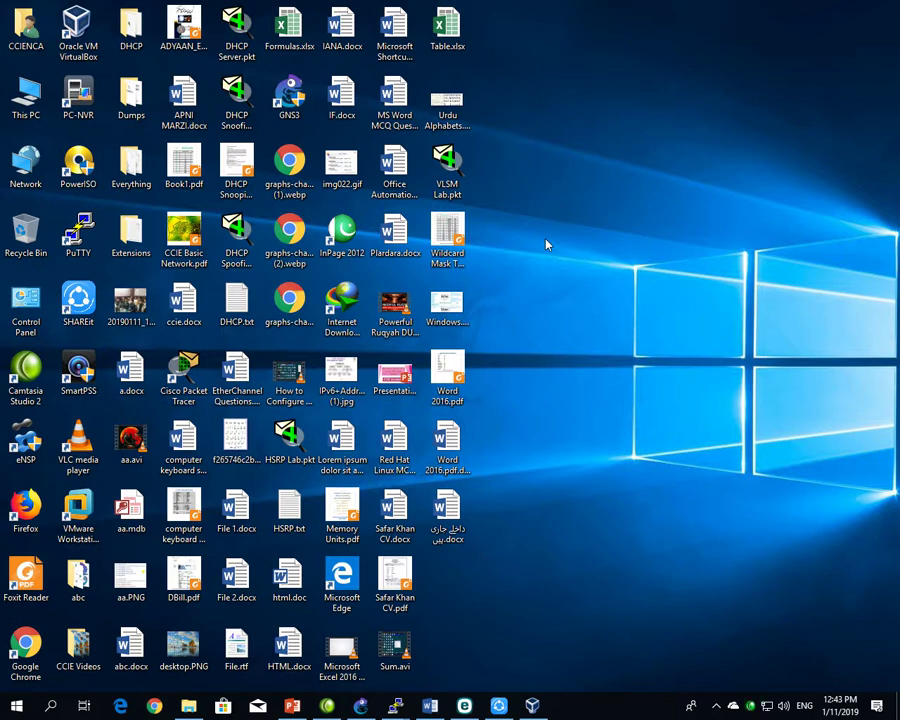
- Launch GNS3 from the desktop and dismiss the new project dialog without creating a project
{"action": "right_click", "coordinate": [293, 105]}
{"action": "left_click", "coordinate": [362, 159]}
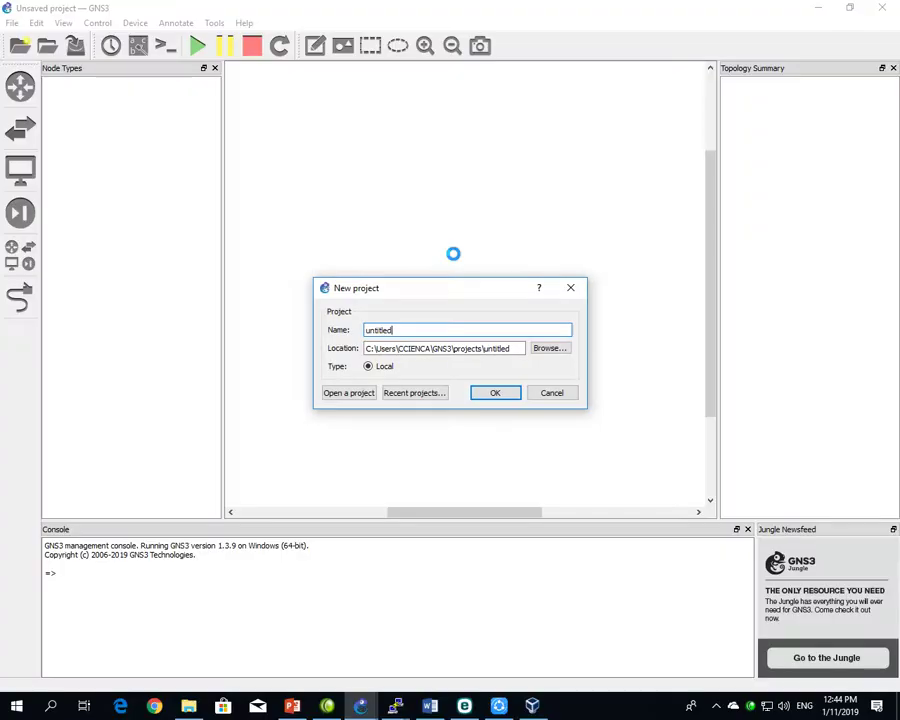
{"action": "left_click", "coordinate": [560, 392]}
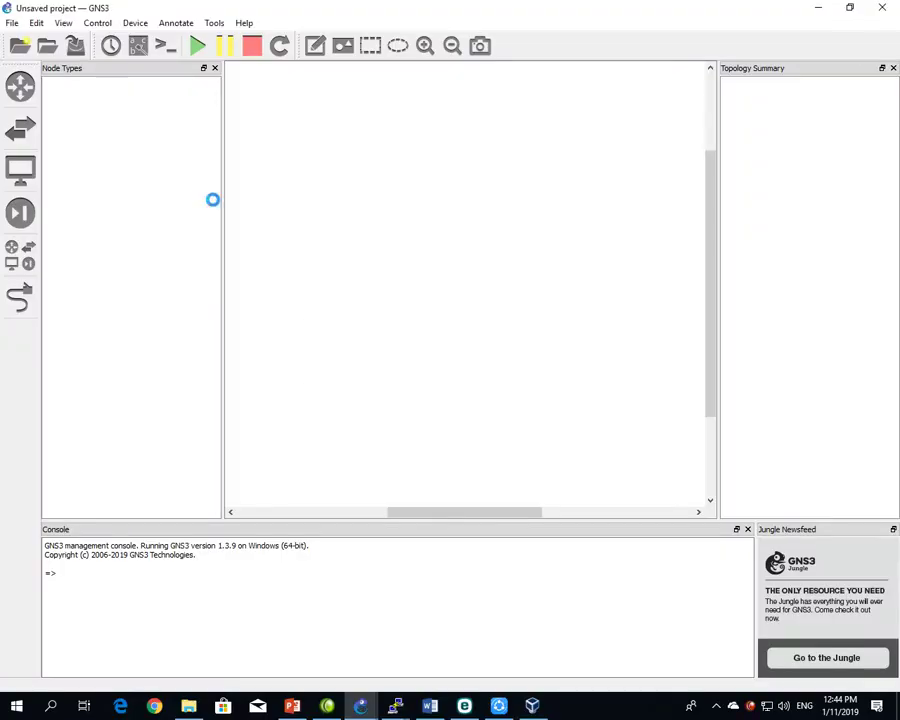
- Place a c2691 router in the upper workspace and a VPCS, a Host and a Cloud in a row below it
{"action": "left_click", "coordinate": [20, 87]}
{"action": "left_click_drag", "start_coordinate": [80, 113], "coordinate": [428, 142]}
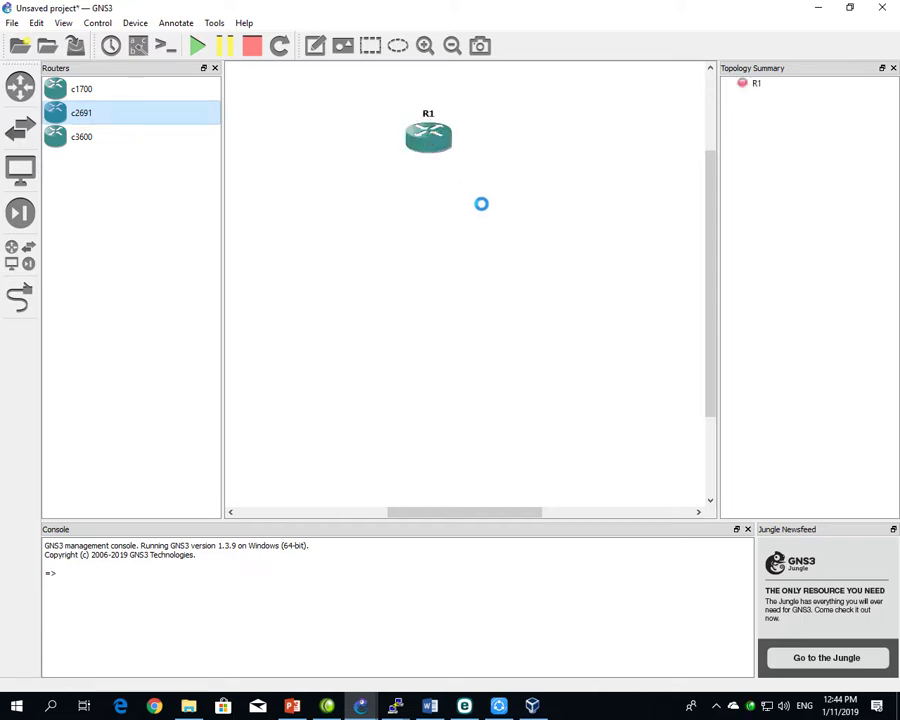
{"action": "left_click", "coordinate": [20, 254]}
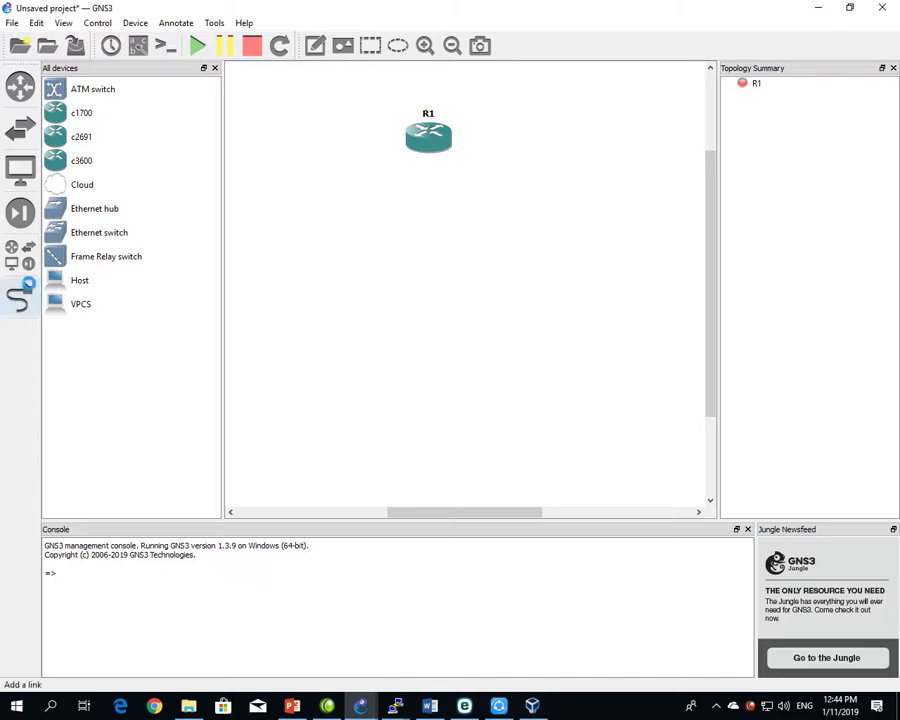
{"action": "left_click", "coordinate": [80, 280]}
{"action": "left_click_drag", "start_coordinate": [232, 317], "coordinate": [442, 356]}
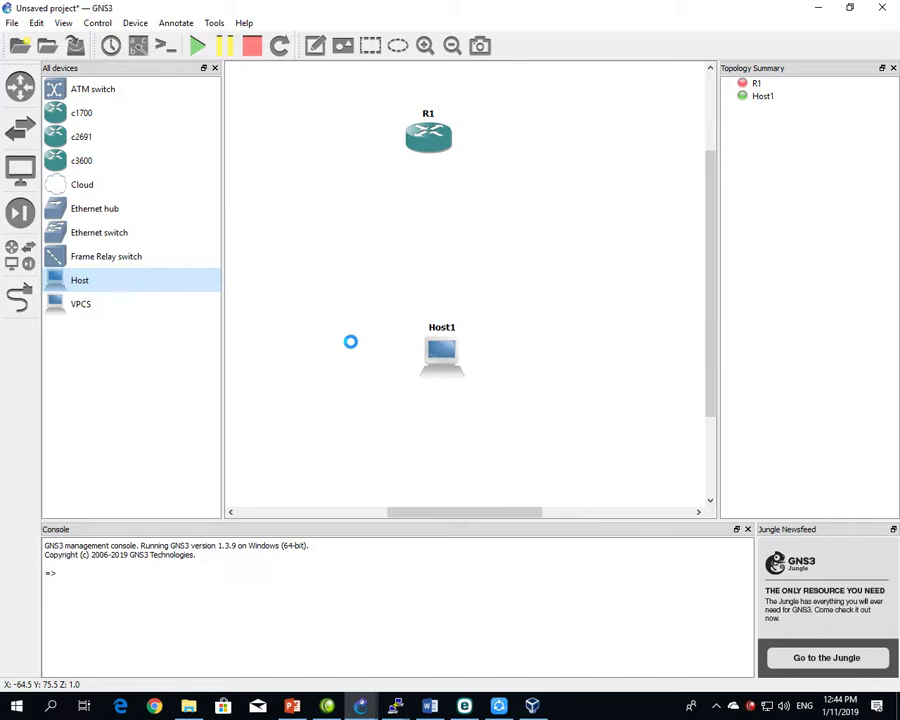
{"action": "left_click", "coordinate": [100, 305]}
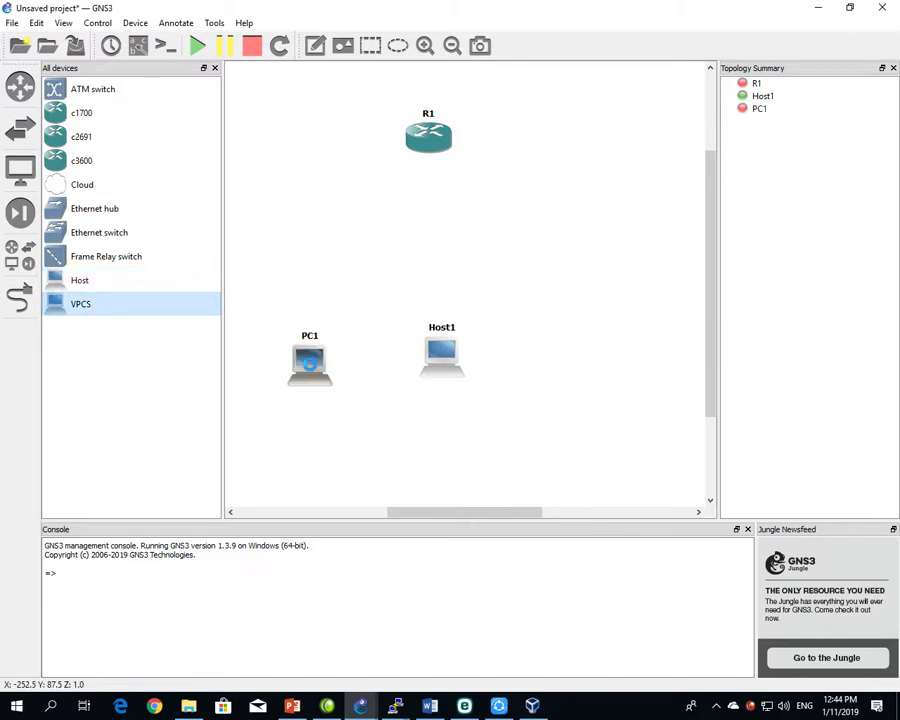
{"action": "left_click", "coordinate": [126, 188]}
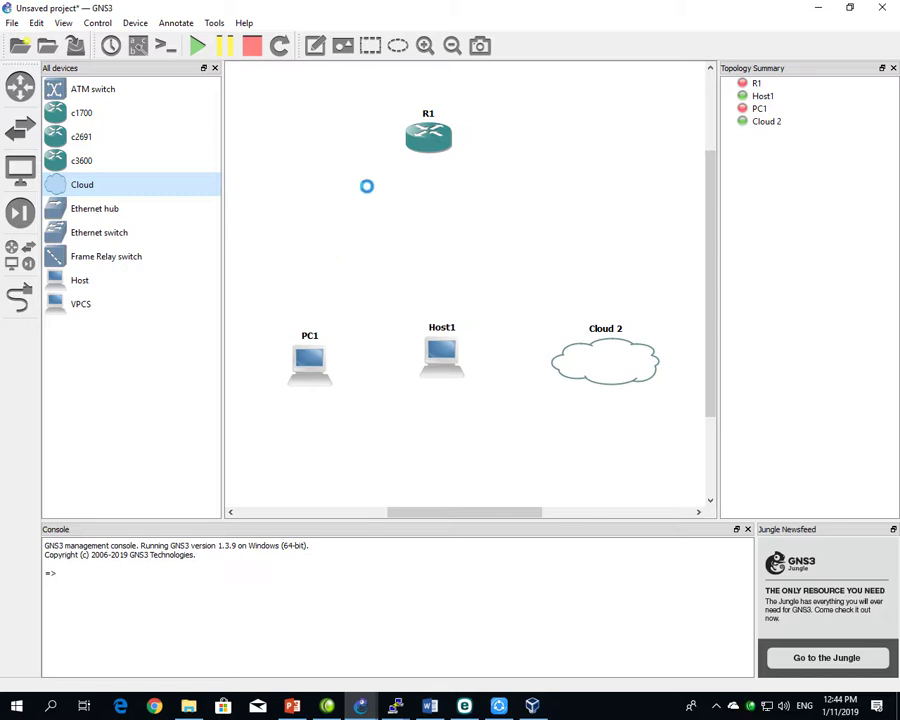
- Align Host1 with PC1, move R1 above PC1, and add two more c2691 routers in a row beside R1
{"action": "left_click_drag", "start_coordinate": [433, 341], "coordinate": [433, 352]}
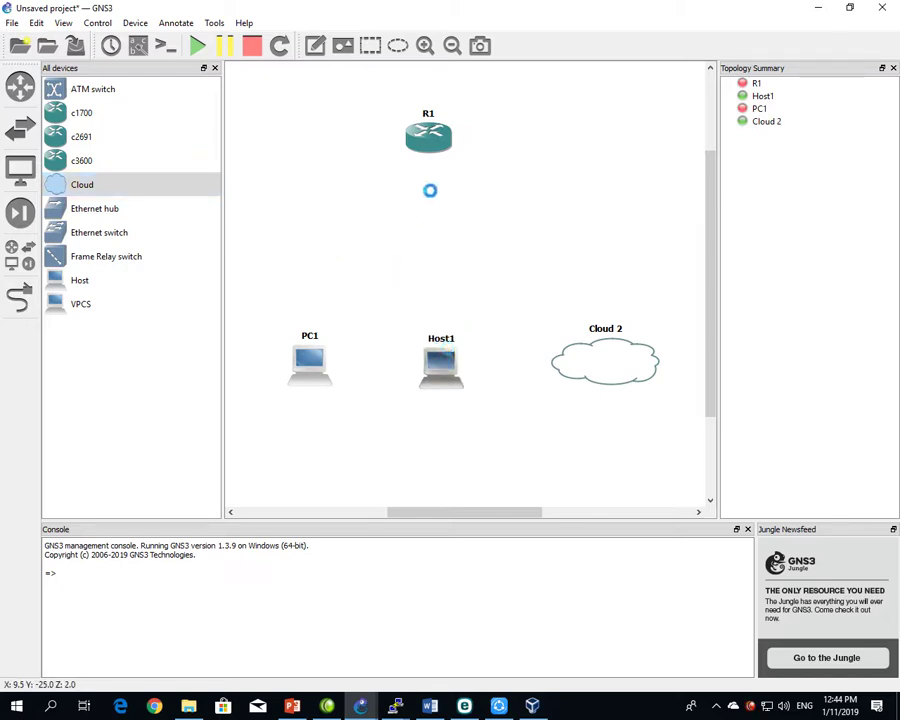
{"action": "left_click_drag", "start_coordinate": [428, 137], "coordinate": [314, 146]}
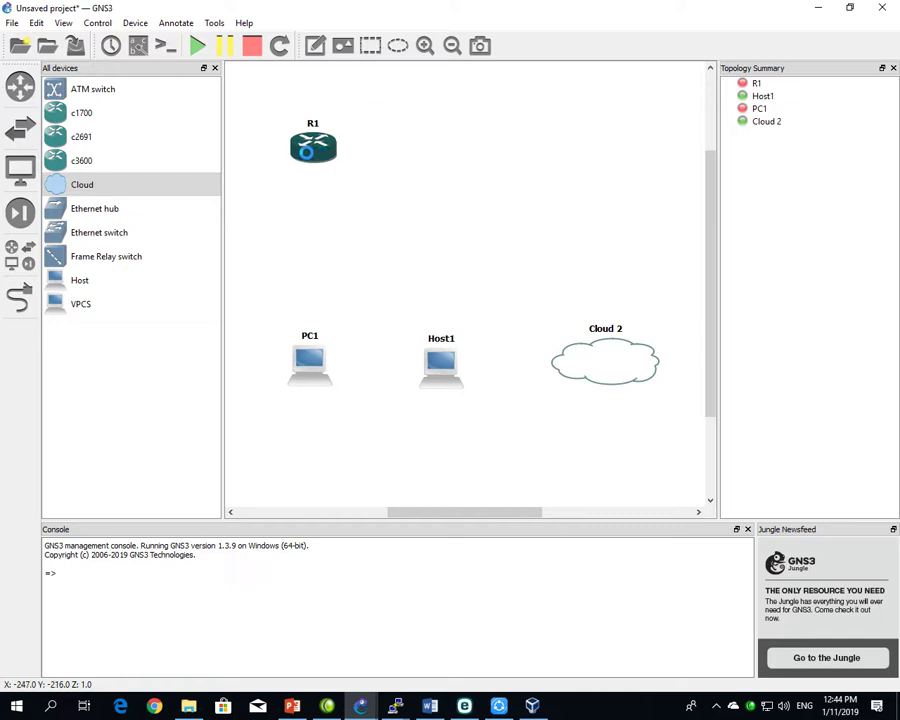
{"action": "left_click", "coordinate": [80, 136]}
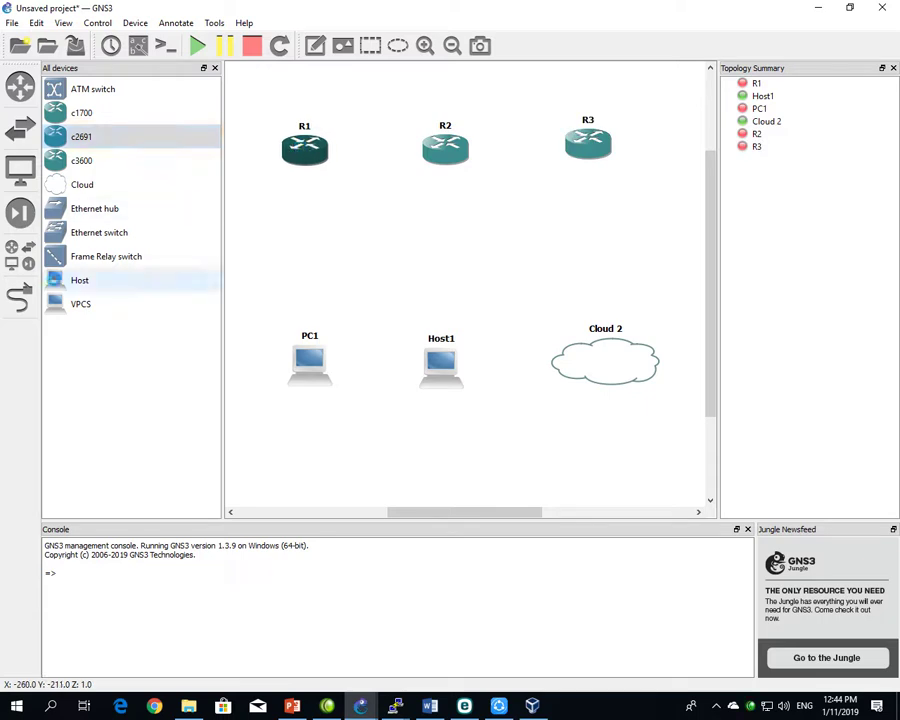
- Link R1's FastEthernet0/0 to PC1's Ethernet0 and leave link mode
{"action": "left_click", "coordinate": [19, 297]}
{"action": "left_click", "coordinate": [302, 162]}
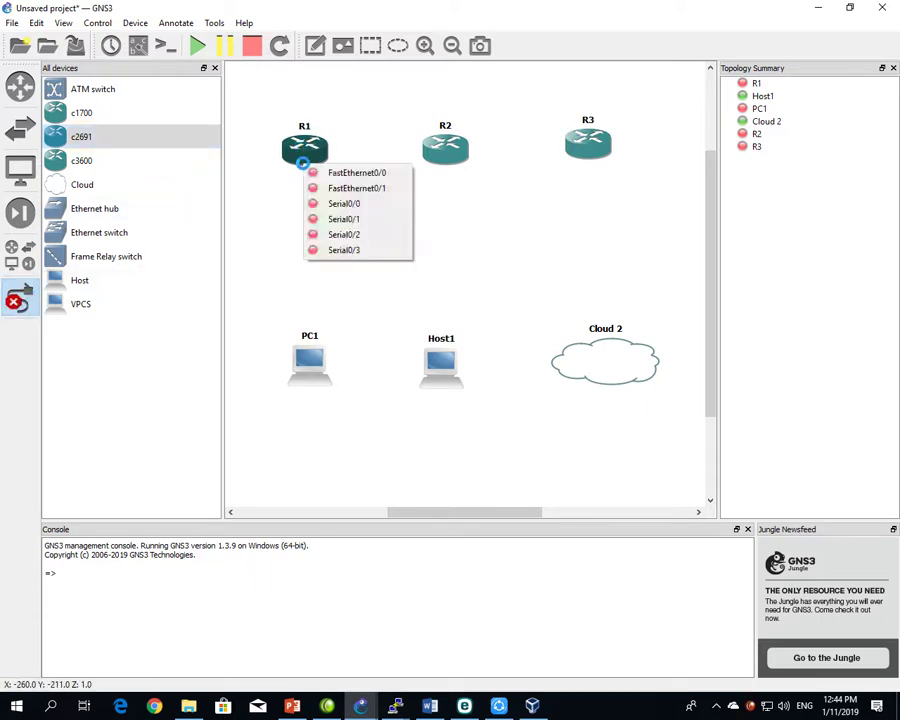
{"action": "left_click", "coordinate": [317, 170]}
{"action": "left_click", "coordinate": [308, 362]}
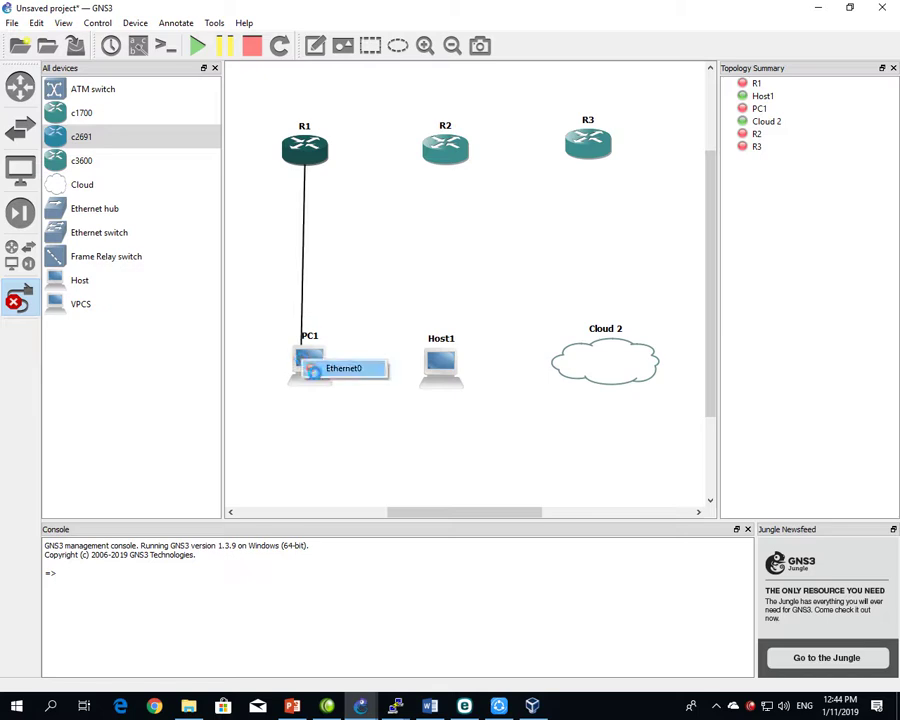
{"action": "left_click", "coordinate": [313, 369]}
{"action": "left_click", "coordinate": [20, 297]}
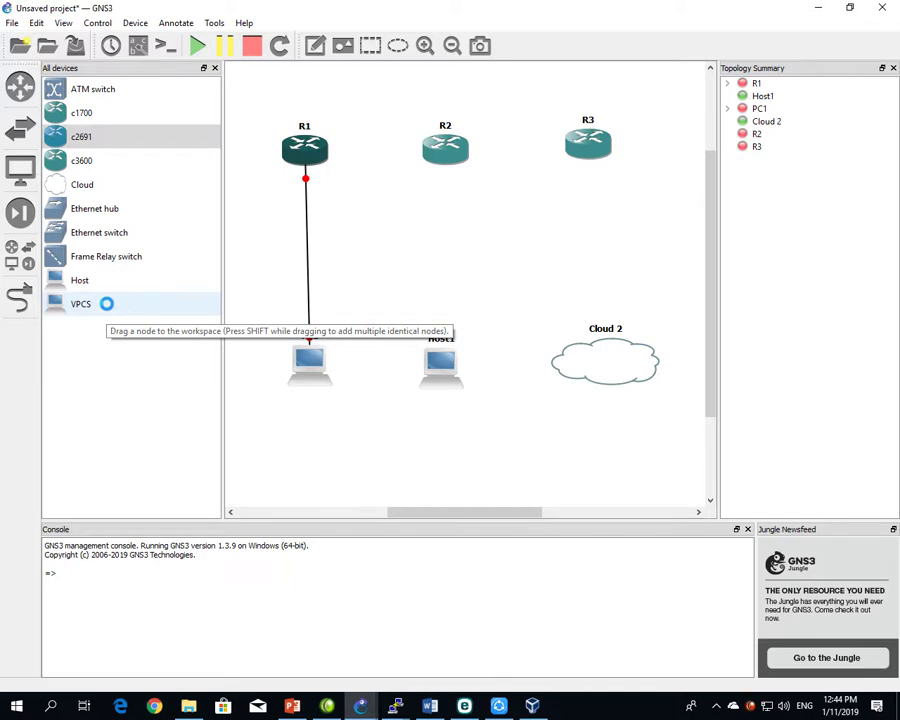
- Launch the Virtual PC Simulator (VPCS) and move its window lower on the screen
{"action": "key", "text": "super"}
{"action": "type", "text": "vpcs"}
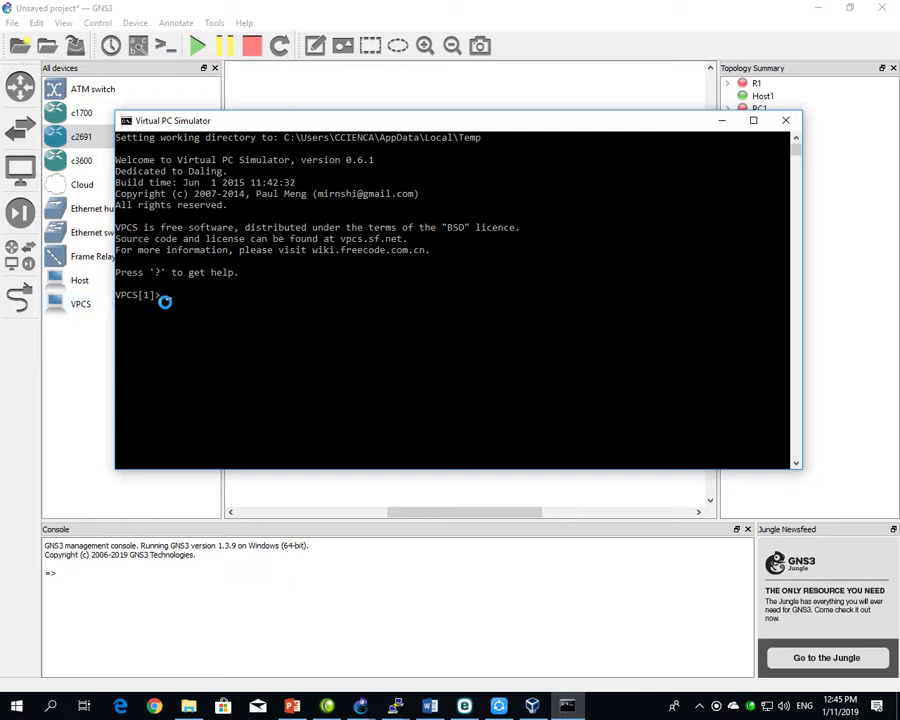
{"action": "left_click_drag", "start_coordinate": [259, 120], "coordinate": [282, 268]}
- Add a note below PC1 in GNS3 with the lines 1.1.1.2, gateway and 1.1.1.1
{"action": "left_click", "coordinate": [254, 193]}
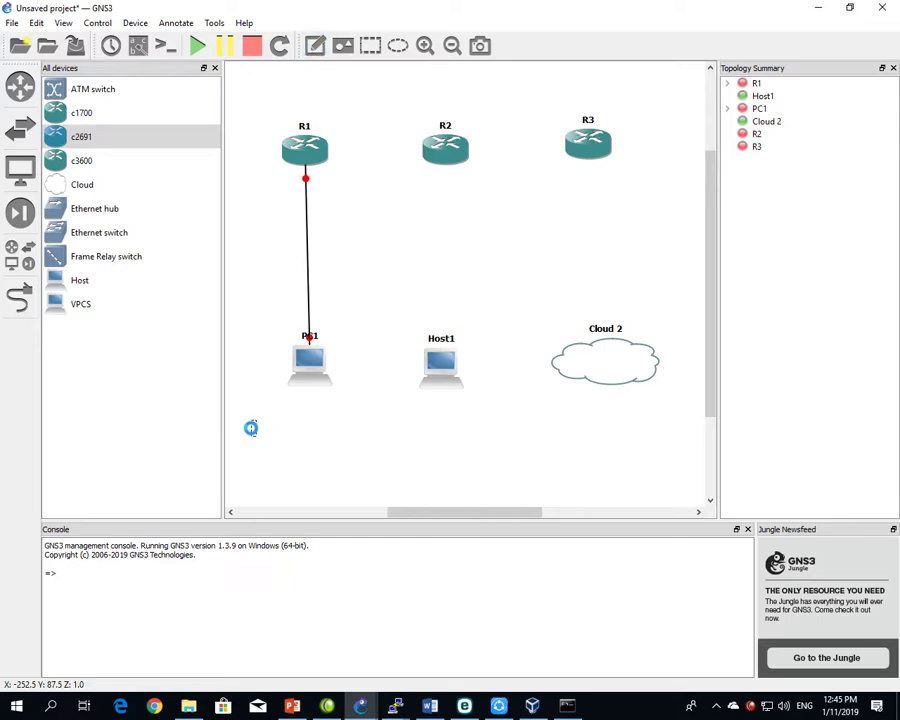
{"action": "type", "text": "1.1.1.1"}
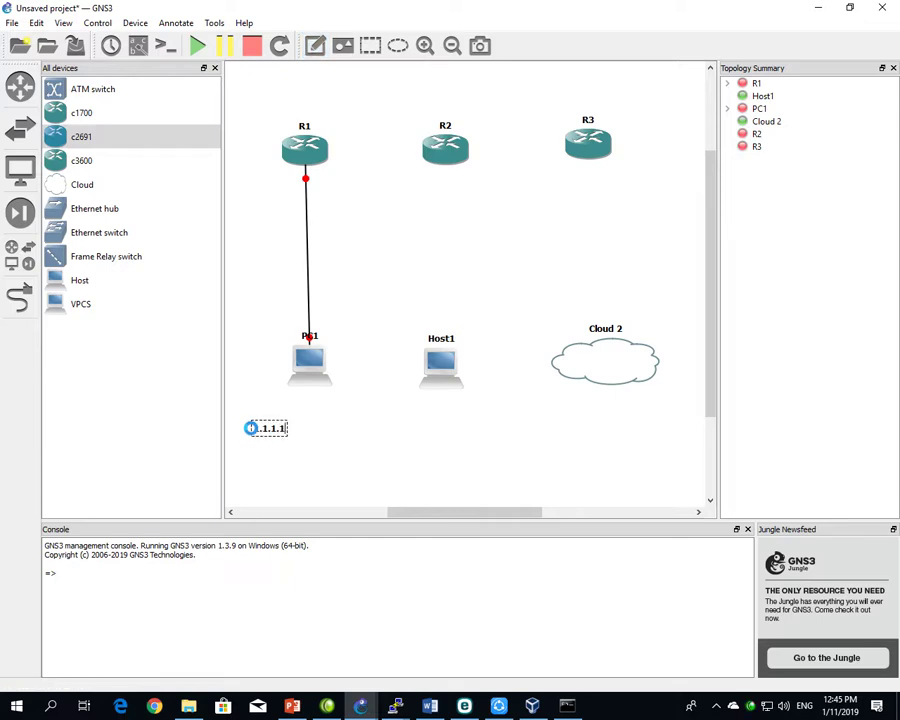
{"action": "key", "text": "BackSpace"}
{"action": "type", "text": "2"}
{"action": "key", "text": "Return"}
{"action": "type", "text": "gateway"}
{"action": "key", "text": "Return"}
{"action": "type", "text": "1.1.1.1"}
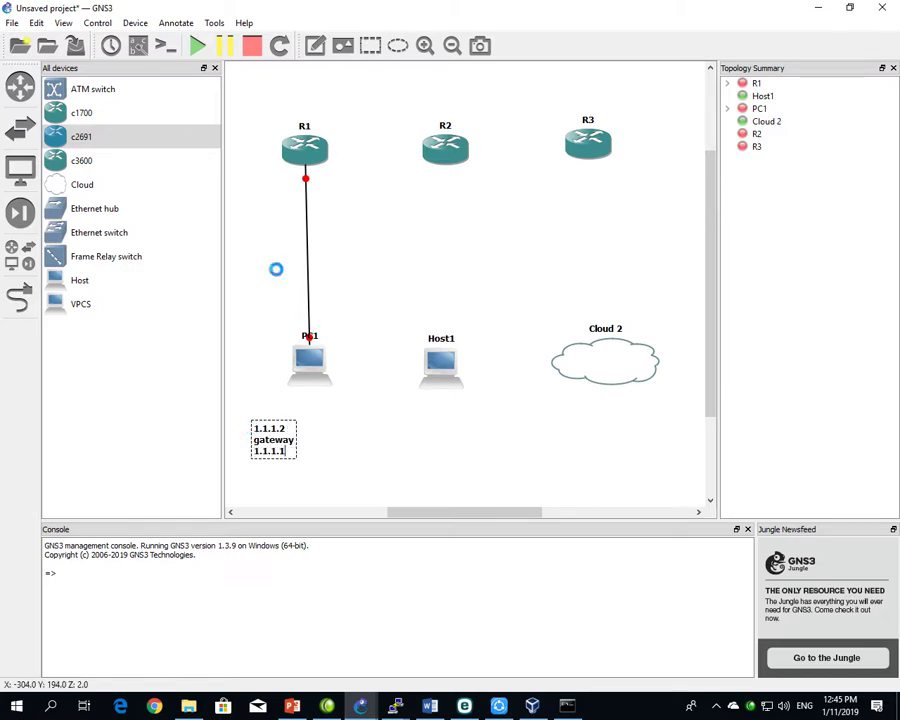
- Add a note reading 1.1.1.1 beside R1's end of the link to PC1
{"action": "left_click", "coordinate": [315, 45]}
{"action": "left_click", "coordinate": [262, 178]}
{"action": "type", "text": "1.1."}
{"action": "key", "text": "BackSpace"}
{"action": "key", "text": "BackSpace"}
{"action": "key", "text": "BackSpace"}
{"action": "key", "text": "BackSpace"}
{"action": "type", "text": "1.1.1.1"}
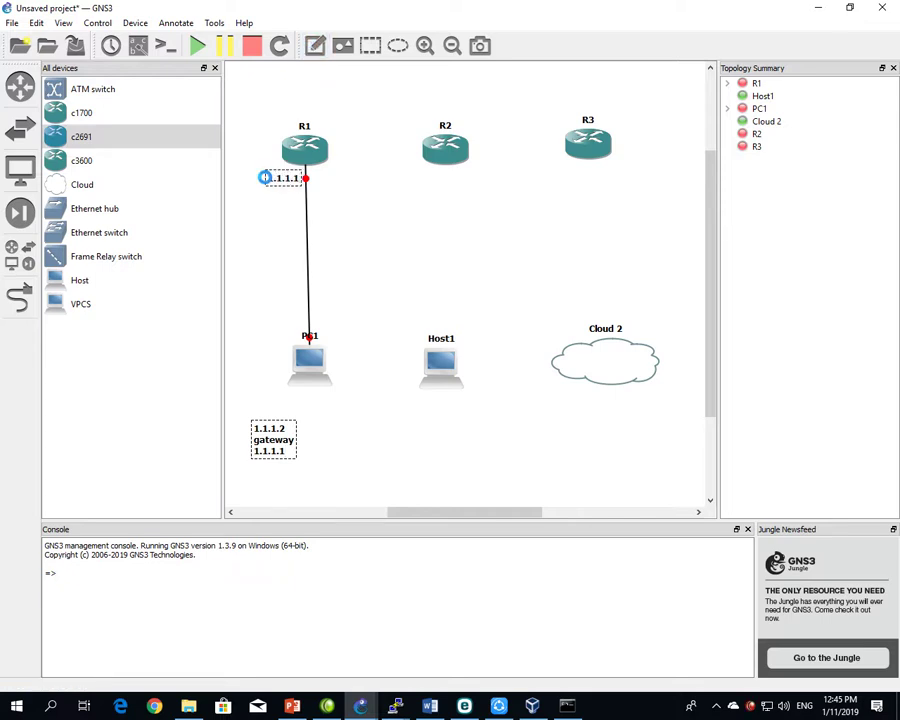
{"action": "left_click", "coordinate": [339, 195]}
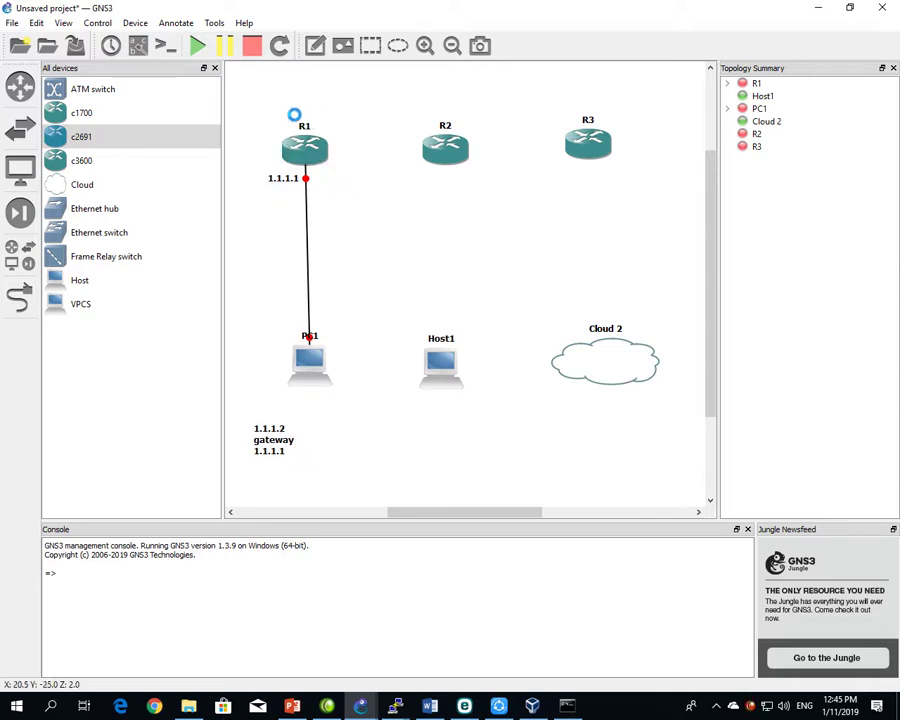
- Start all devices in the topology and open their consoles
{"action": "left_click", "coordinate": [197, 45]}
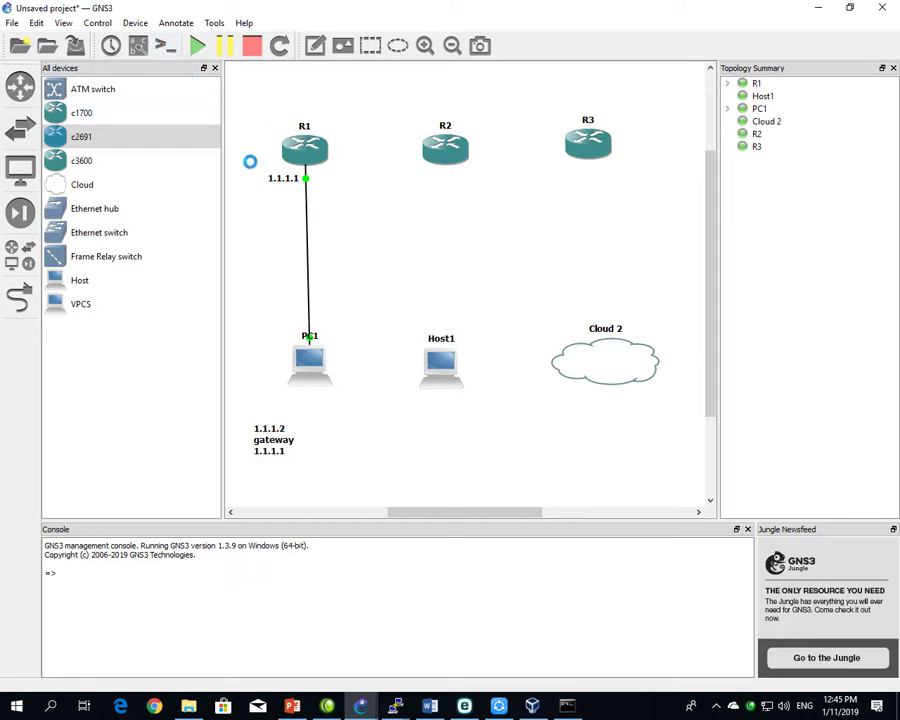
{"action": "left_click", "coordinate": [165, 46]}
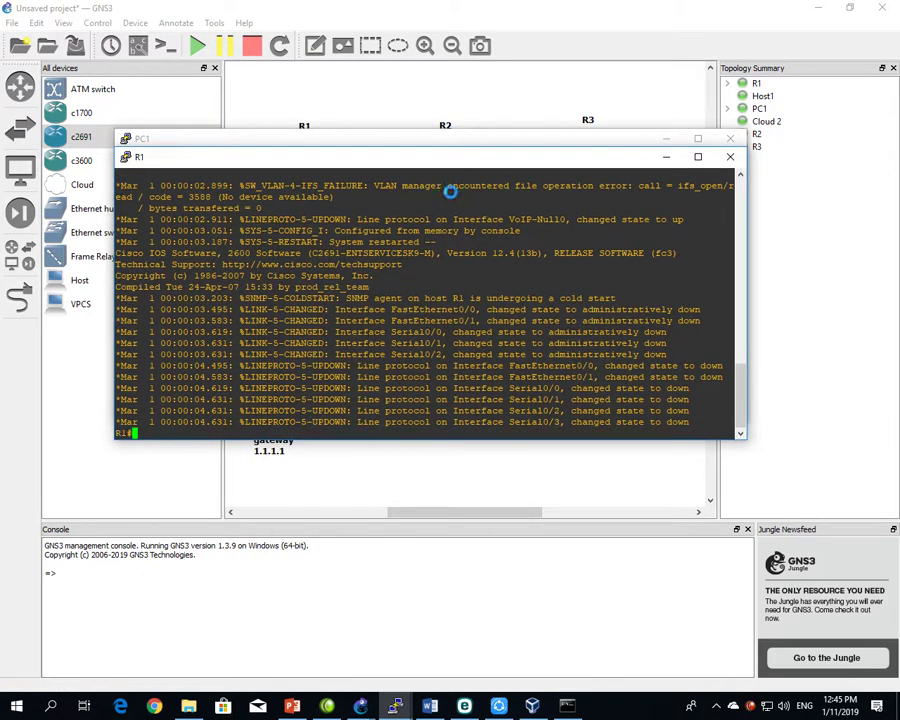
- Enter global configuration mode on R1 with conf t
{"action": "type", "text": "conf t"}
{"action": "key", "text": "BackSpace"}
{"action": "key", "text": "BackSpace"}
{"action": "key", "text": "BackSpace"}
{"action": "key", "text": "BackSpace"}
{"action": "key", "text": "BackSpace"}
{"action": "key", "text": "BackSpace"}
{"action": "type", "text": "conf t"}
{"action": "key", "text": "Return"}
- Enter interface configuration mode for fastEthernet 0/0 on R1
{"action": "type", "text": "ip"}
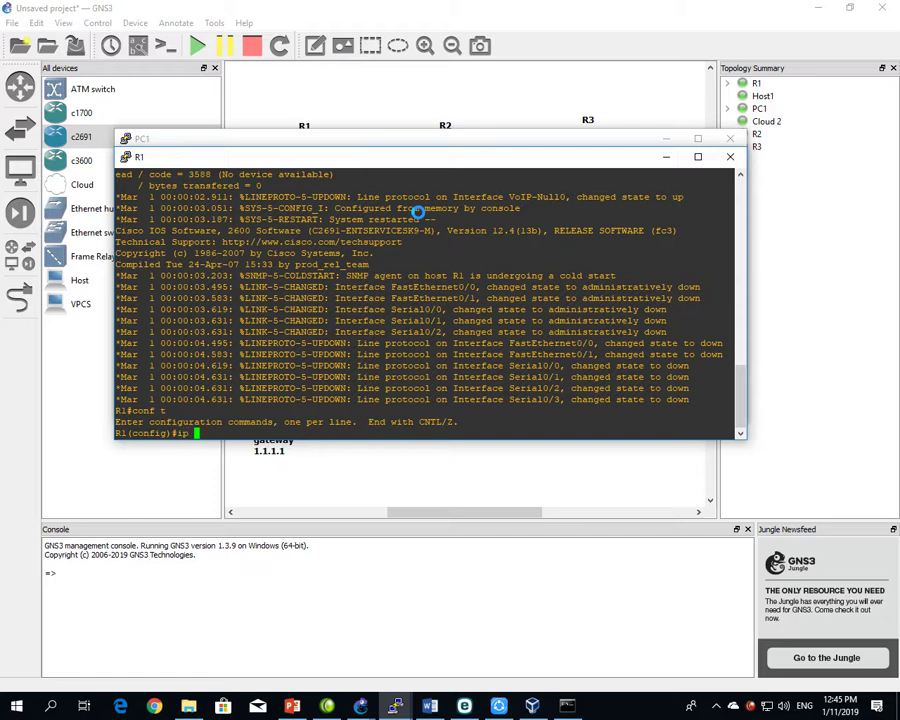
{"action": "key", "text": "BackSpace"}
{"action": "key", "text": "BackSpace"}
{"action": "key", "text": "BackSpace"}
{"action": "type", "text": "int"}
{"action": "key", "text": "Tab"}
{"action": "type", "text": "fa"}
{"action": "key", "text": "Tab"}
{"action": "type", "text": "0/0"}
{"action": "key", "text": "Return"}
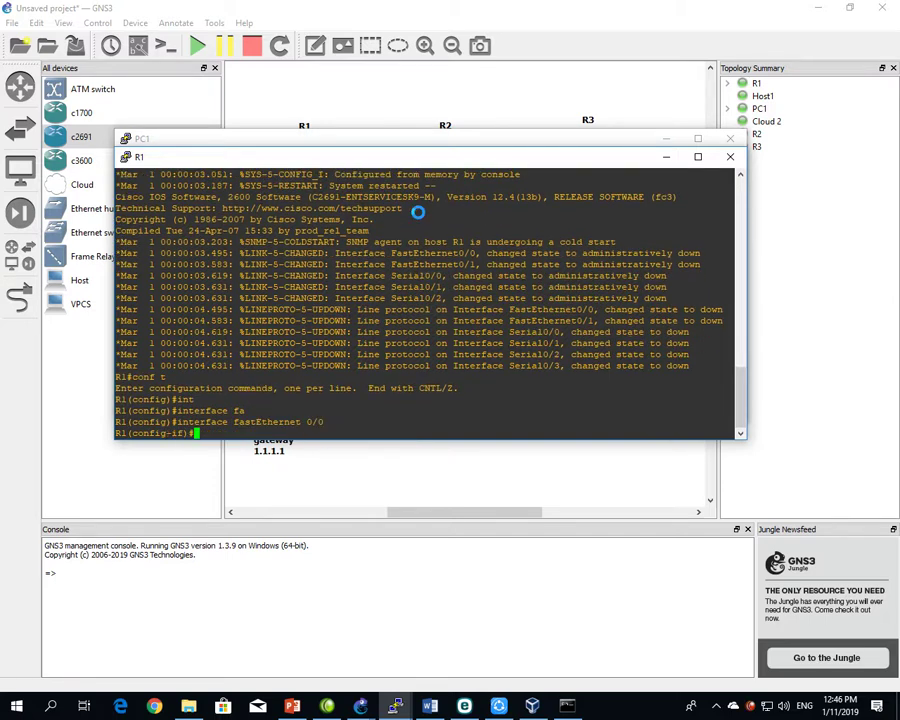
- Assign IP address 1.1.1.1 with mask 255.255.255.0 to R1's fastEthernet 0/0 and enable the interface with no sh
{"action": "type", "text": "ip add"}
{"action": "key", "text": "Tab"}
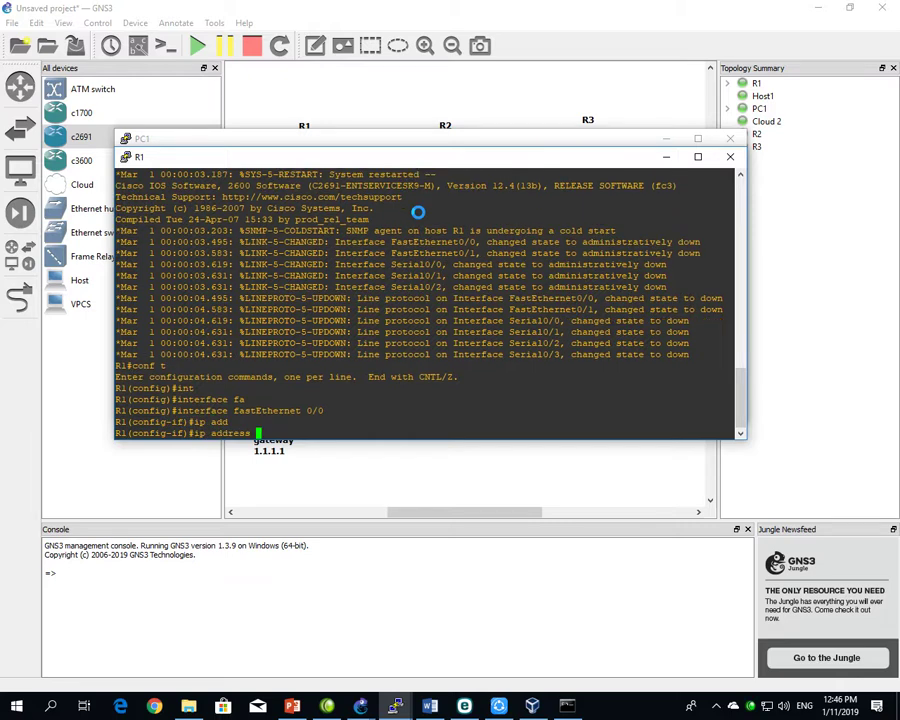
{"action": "type", "text": "1.1.1.1 255.255.255.0"}
{"action": "key", "text": "Return"}
{"action": "type", "text": "no sh"}
{"action": "key", "text": "Return"}
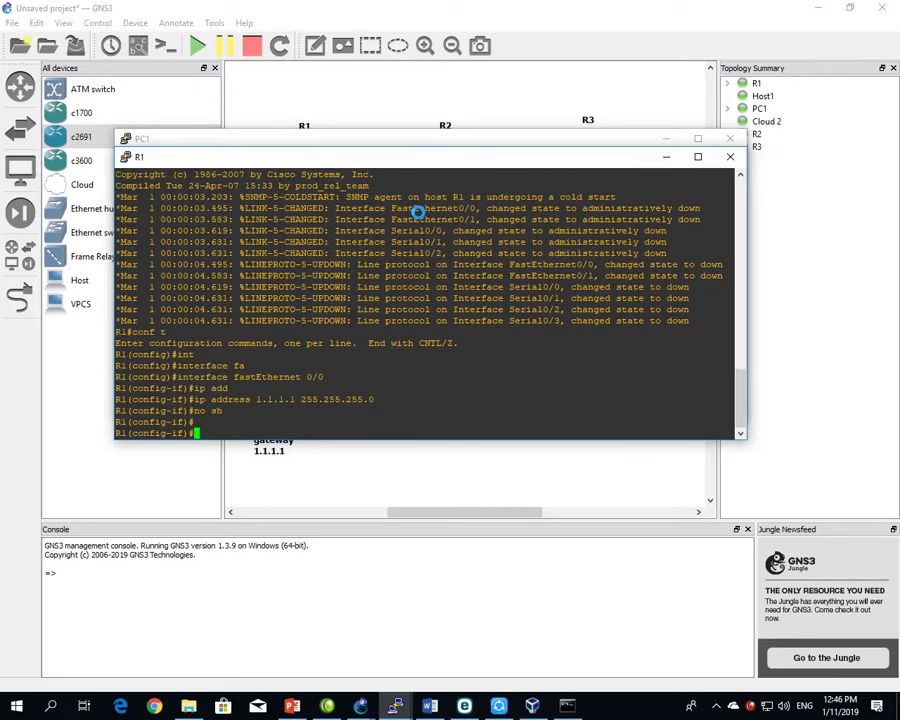
- Minimize the R1 and PC1 consoles and append /24 to every IP address in the topology's two notes
{"action": "left_click", "coordinate": [655, 144]}
{"action": "left_click", "coordinate": [665, 139]}
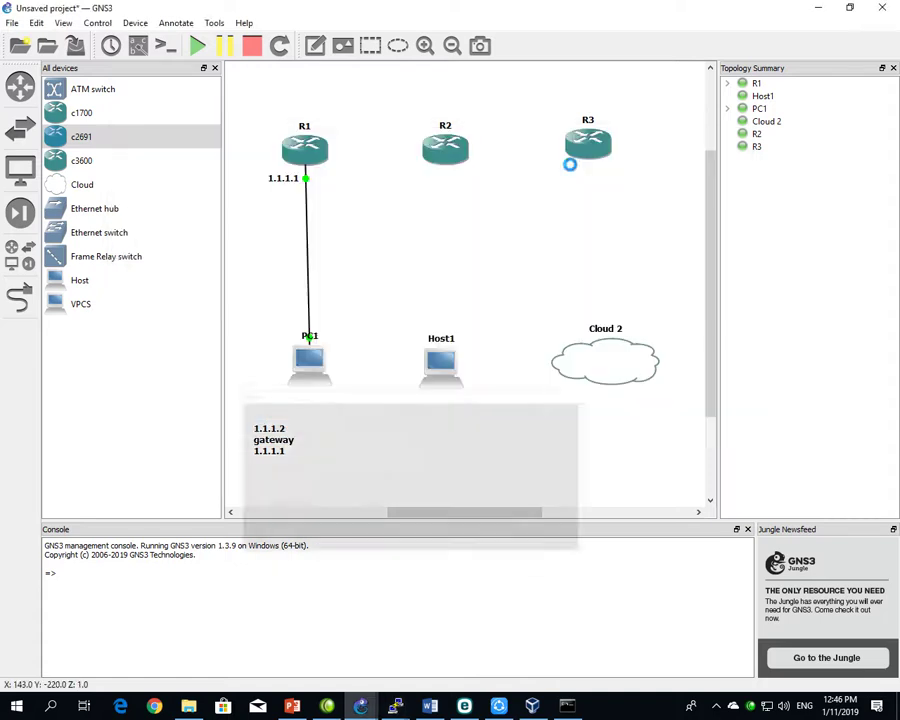
{"action": "left_click", "coordinate": [280, 178]}
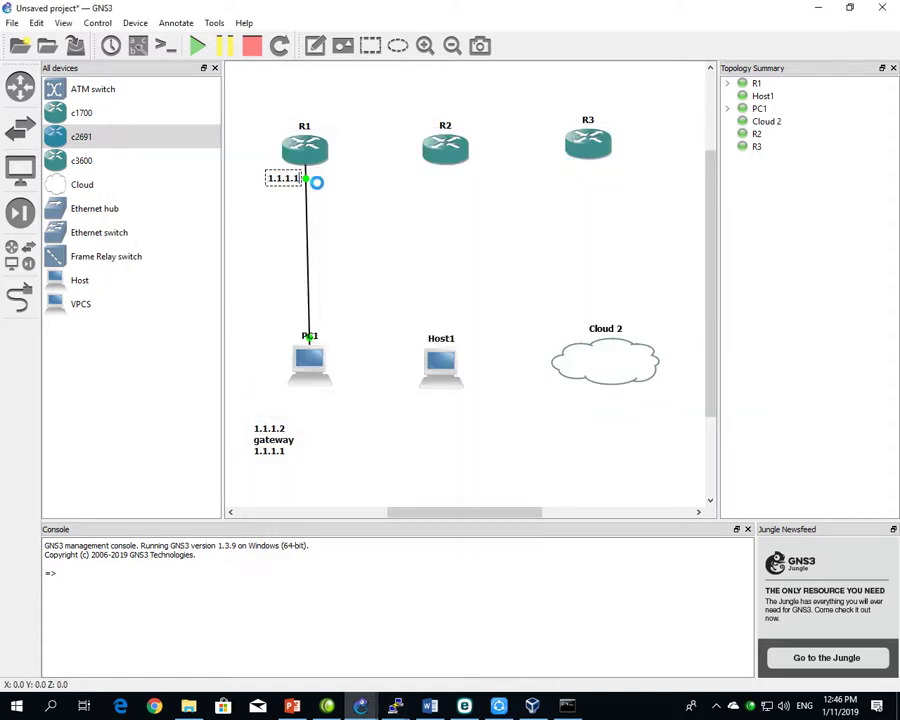
{"action": "type", "text": "/24"}
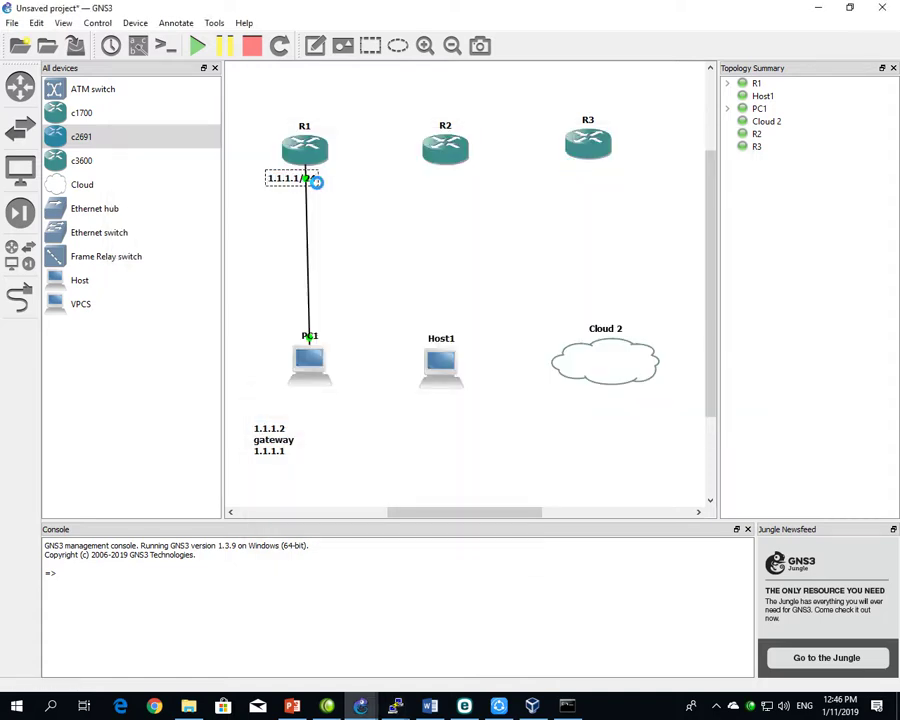
{"action": "left_click", "coordinate": [283, 427]}
{"action": "type", "text": "/24"}
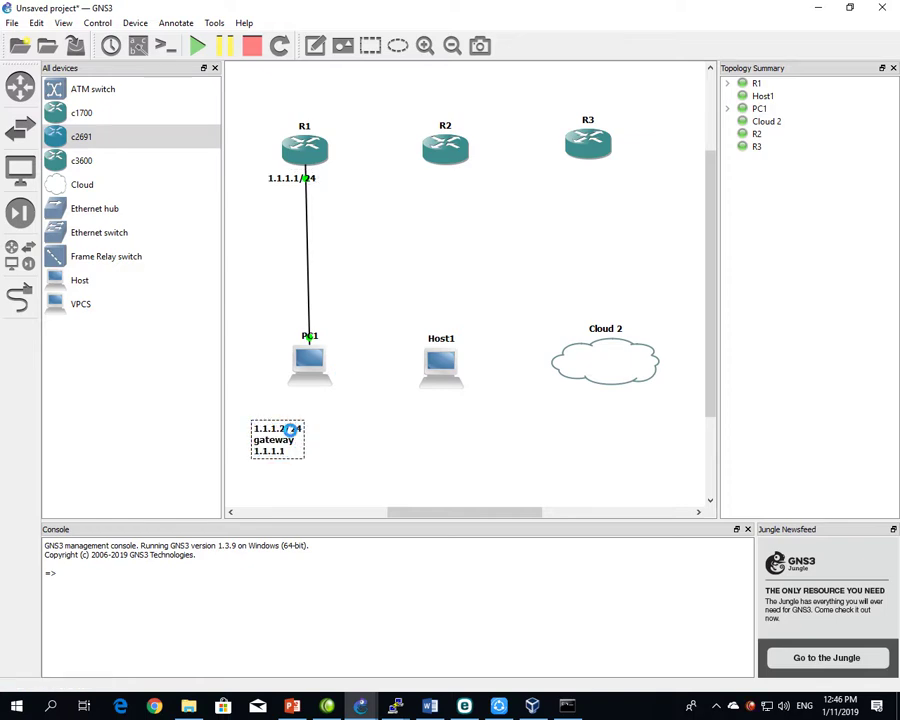
{"action": "type", "text": "/24"}
{"action": "left_click", "coordinate": [412, 425]}
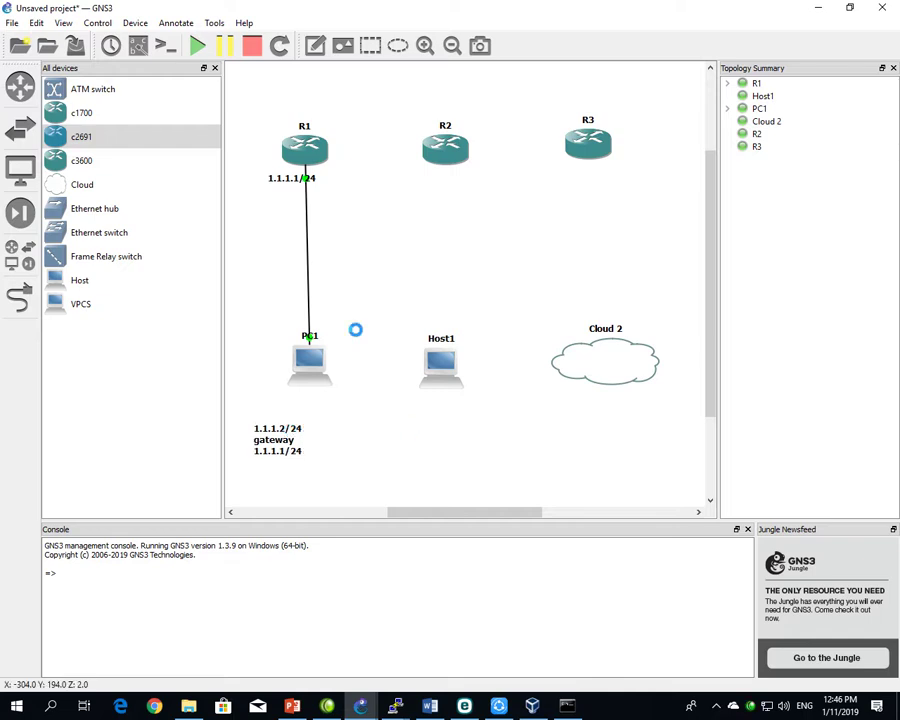
- Switch to the Virtual PC Simulator and display VPCS[1]'s current IP settings with sh ip
{"action": "left_click", "coordinate": [567, 706]}
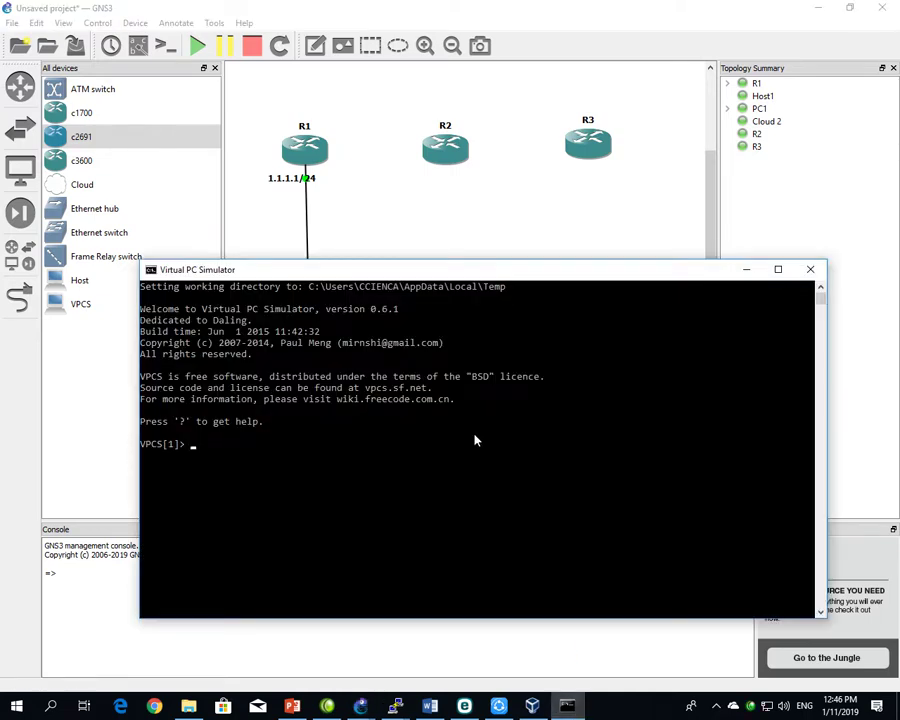
{"action": "type", "text": "sh ip"}
{"action": "key", "text": "Return"}
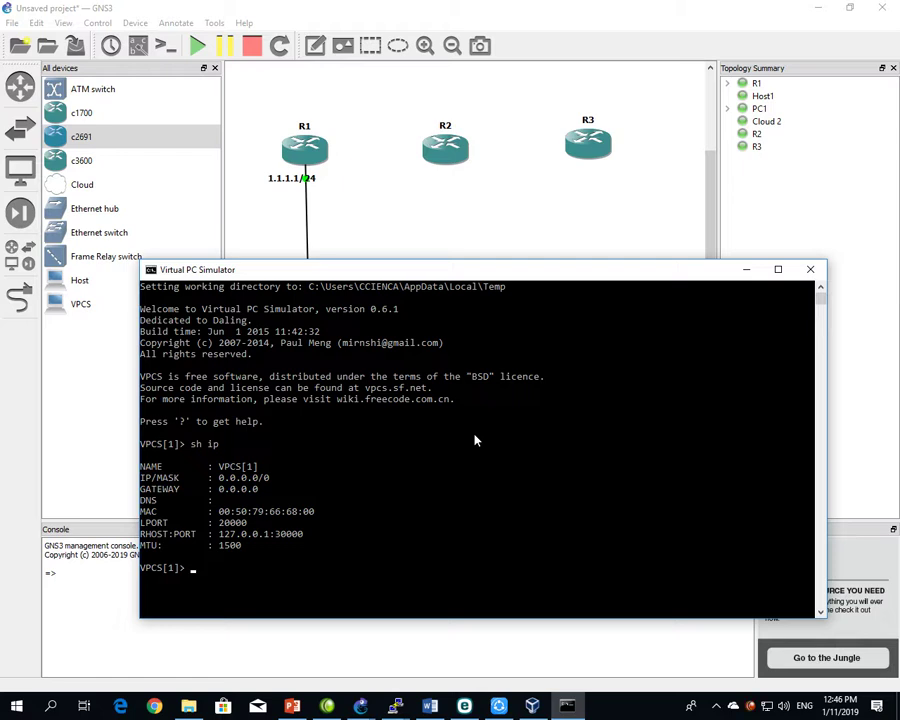
- Configure VPCS[1] with the command ip 1.1.1.2/24 1.1.1.1, making 1.1.1.1 its gateway
{"action": "type", "text": "p 1.1.1.2 255.255.255.0 1.1.1.1"}
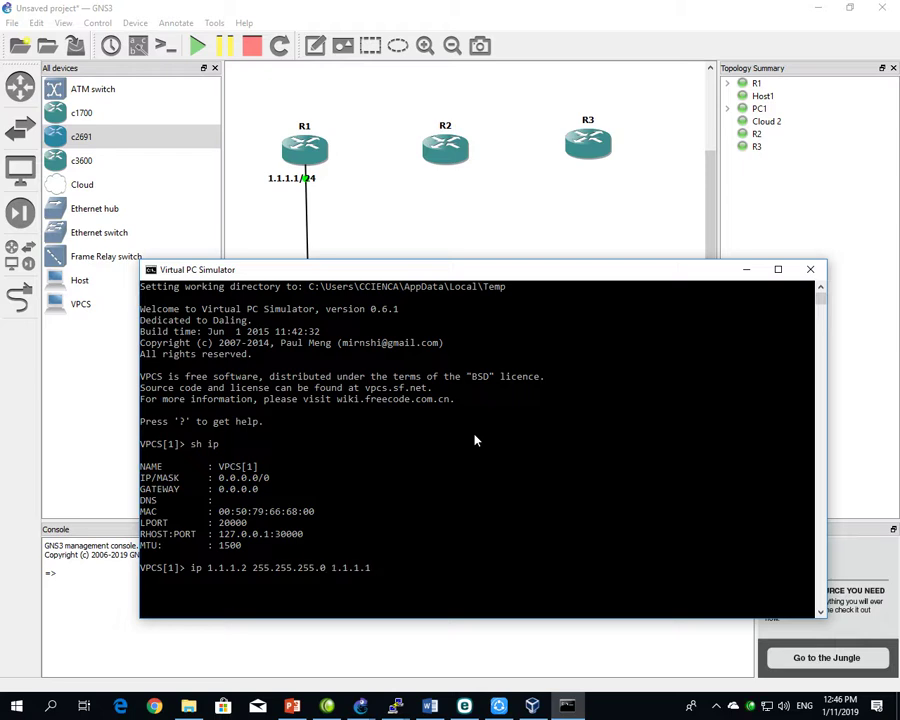
{"action": "key", "text": "BackSpace"}
{"action": "key", "text": "BackSpace"}
{"action": "key", "text": "BackSpace"}
{"action": "key", "text": "BackSpace"}
{"action": "key", "text": "BackSpace"}
{"action": "key", "text": "BackSpace"}
{"action": "key", "text": "BackSpace"}
{"action": "key", "text": "BackSpace"}
{"action": "key", "text": "BackSpace"}
{"action": "key", "text": "BackSpace"}
{"action": "key", "text": "BackSpace"}
{"action": "key", "text": "BackSpace"}
{"action": "key", "text": "BackSpace"}
{"action": "key", "text": "BackSpace"}
{"action": "key", "text": "BackSpace"}
{"action": "key", "text": "BackSpace"}
{"action": "key", "text": "BackSpace"}
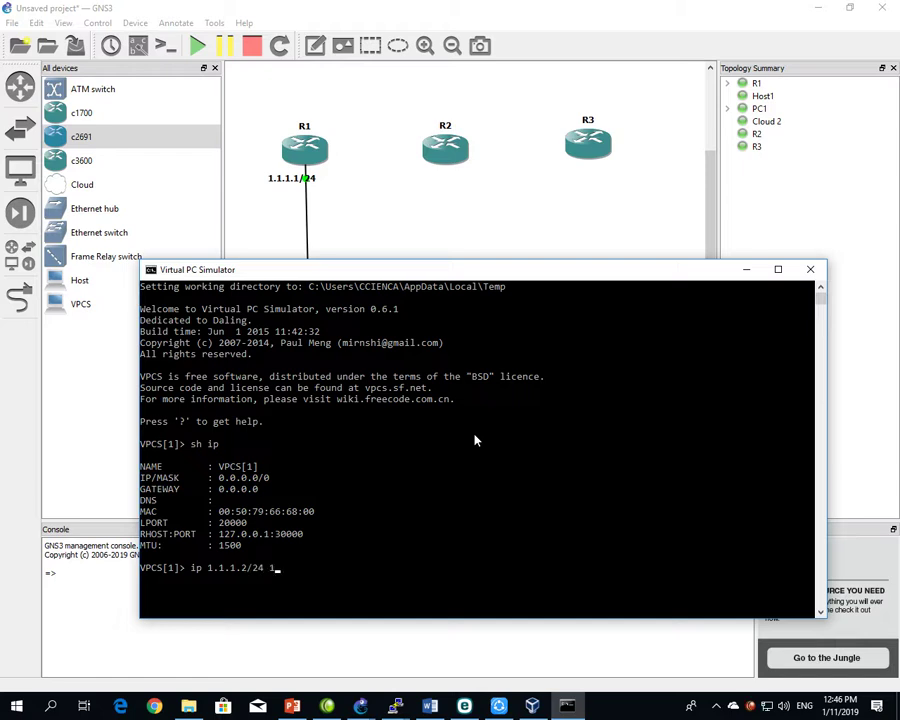
{"action": "key", "text": "Return"}
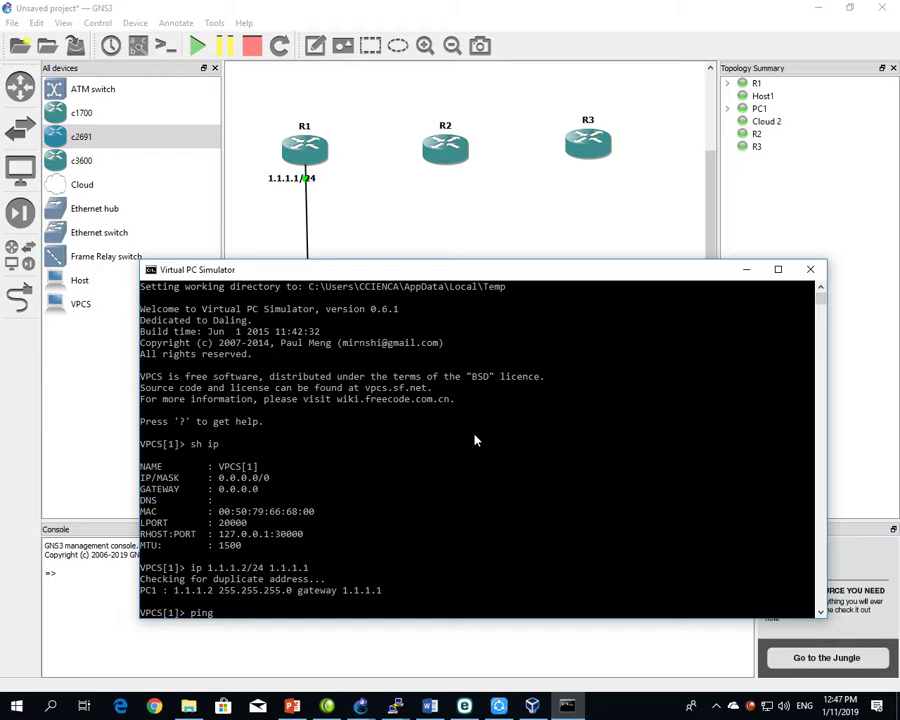
- Ping 1.1.1.1 from VPCS[1], then close the Virtual PC Simulator
{"action": "type", "text": "1"}
{"action": "key", "text": "Return"}
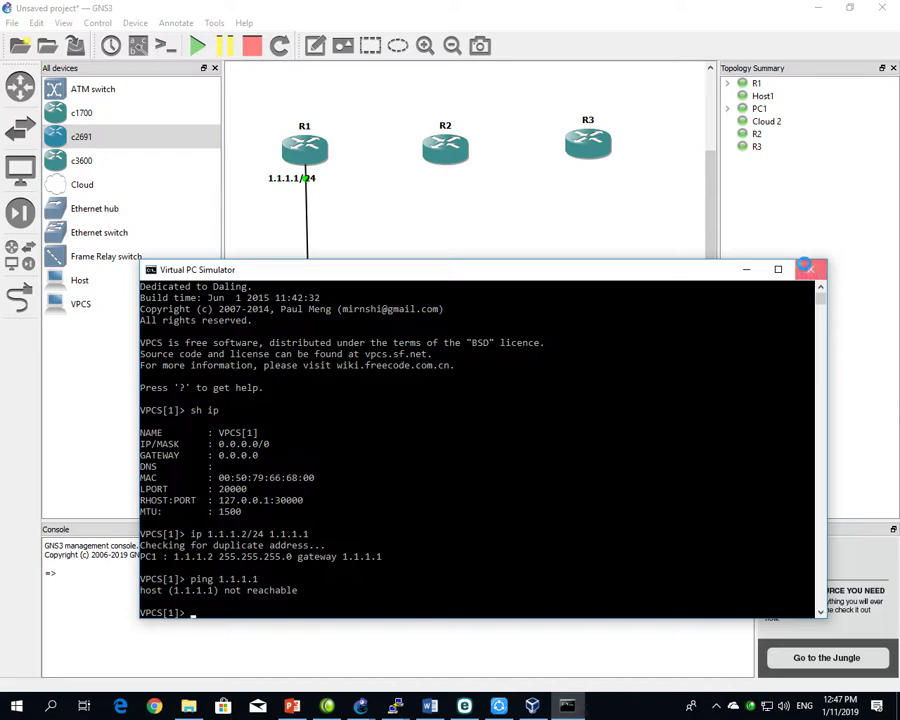
{"action": "left_click", "coordinate": [810, 269]}
- Stop PC1 in the topology and start it again
{"action": "right_click", "coordinate": [311, 356]}
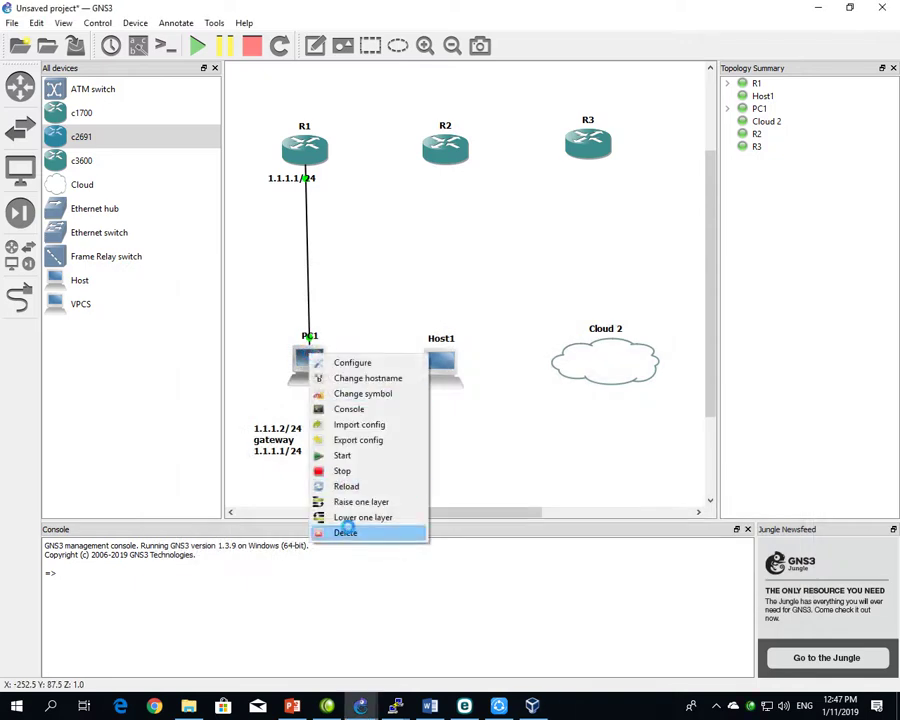
{"action": "left_click", "coordinate": [342, 466]}
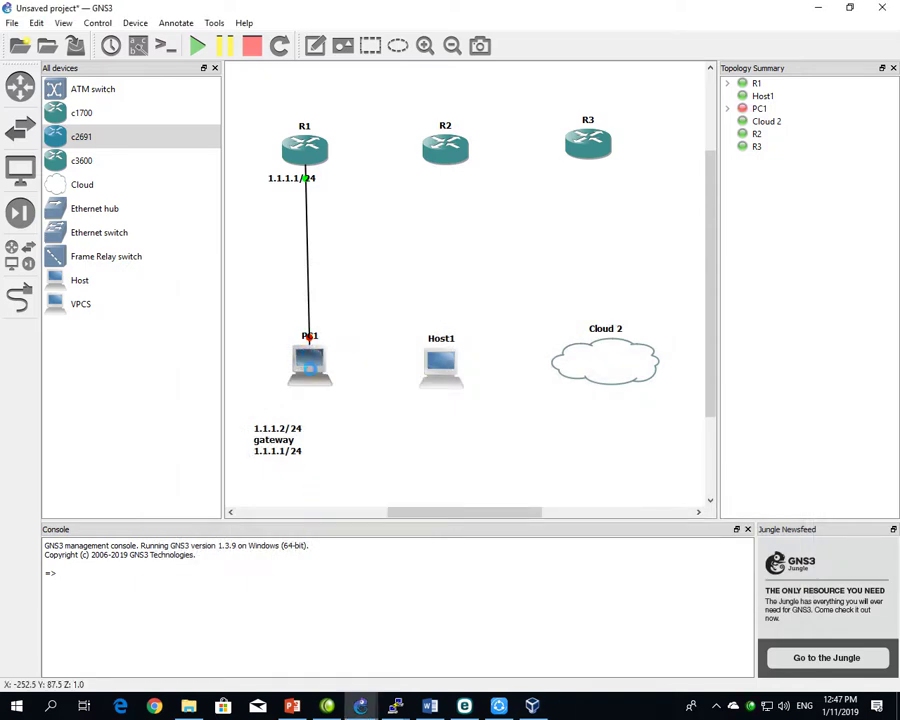
{"action": "right_click", "coordinate": [311, 371]}
{"action": "left_click", "coordinate": [343, 470]}
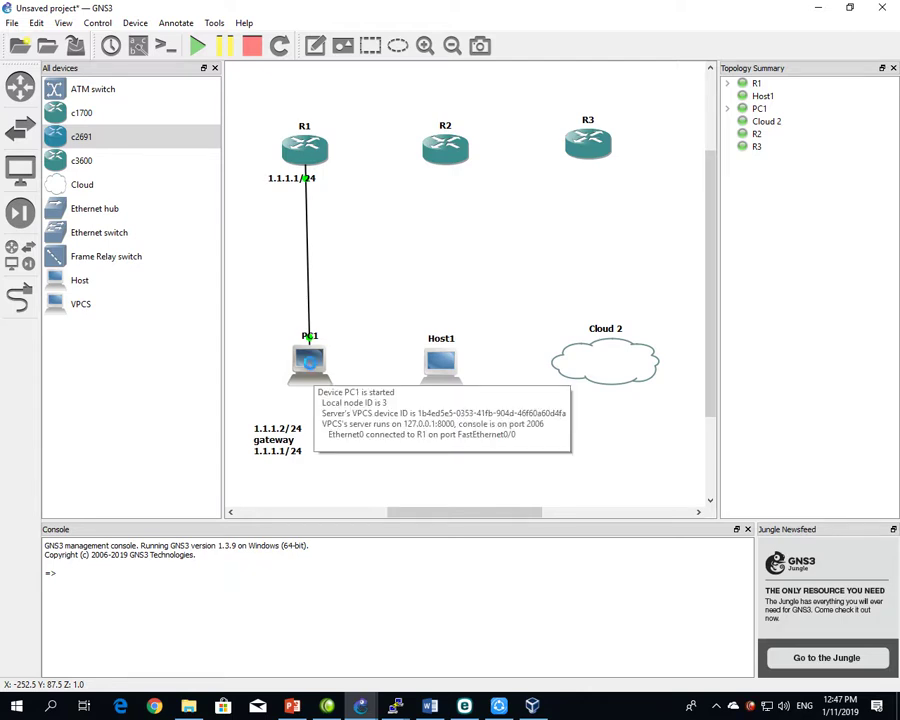
- Open PC1's console and display its IP settings with sh ip
{"action": "double_click", "coordinate": [310, 365]}
{"action": "type", "text": "sh ip"}
{"action": "key", "text": "Return"}
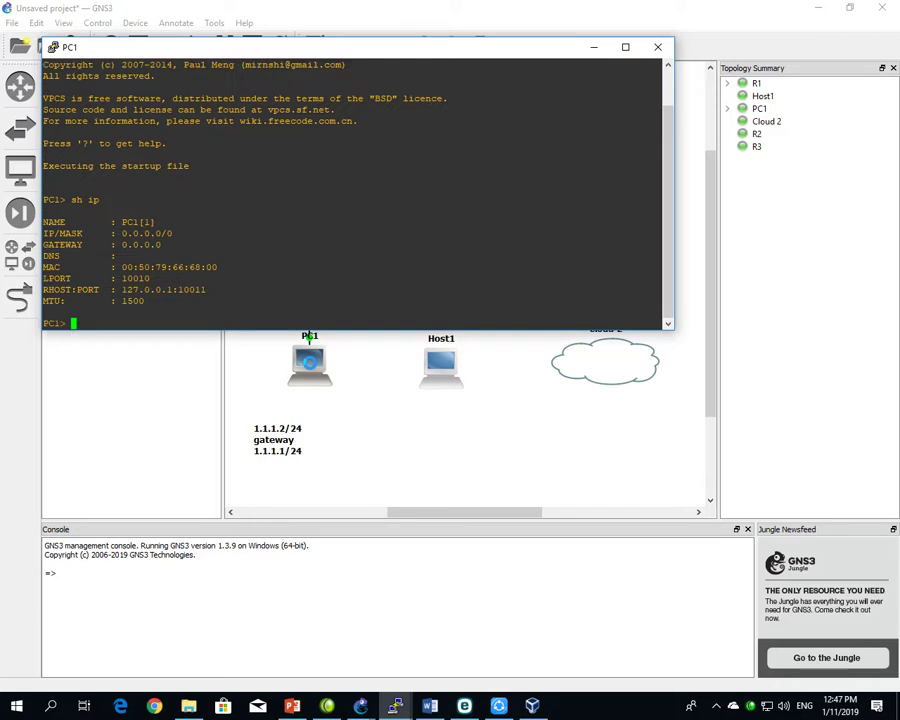
- Assign PC1 the address 1.1.1.2 with mask 255.255.255.0 using the command ip 1.1.1.2 255.255.255.0
{"action": "type", "text": "sh"}
{"action": "type", "text": "ip "}
{"action": "type", "text": "1.1.1."}
{"action": "type", "text": "2 255"}
{"action": "type", "text": ".255.25"}
{"action": "type", "text": "5.0"}
{"action": "key", "text": "Return"}
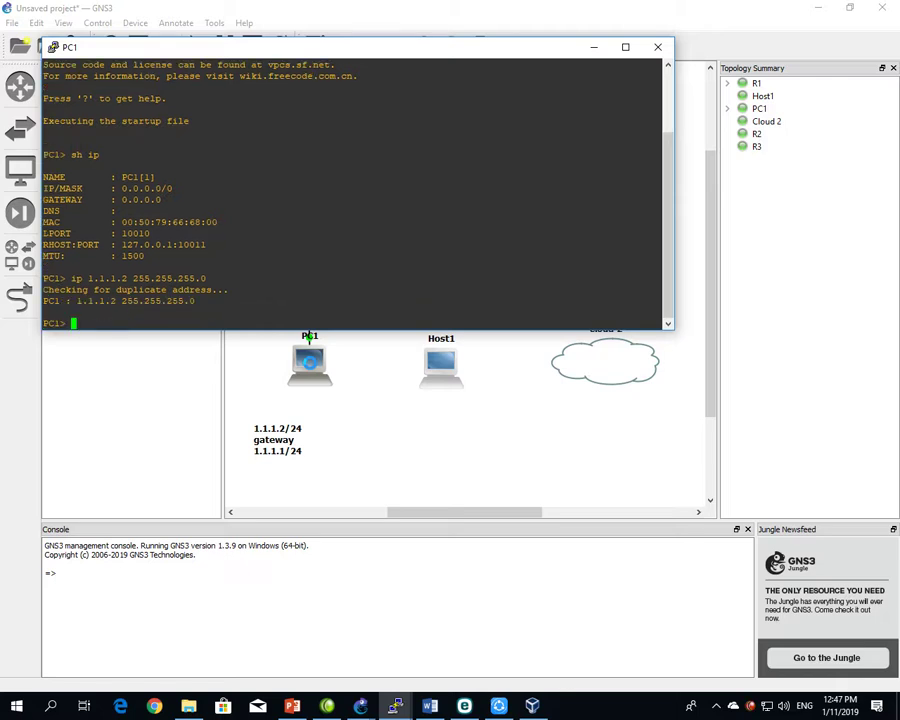
- Test connectivity from PC1 to R1 with ping 1.1.1.1 and close PC1's console
{"action": "type", "text": "ping 1.1.1.1"}
{"action": "key", "text": "Return"}
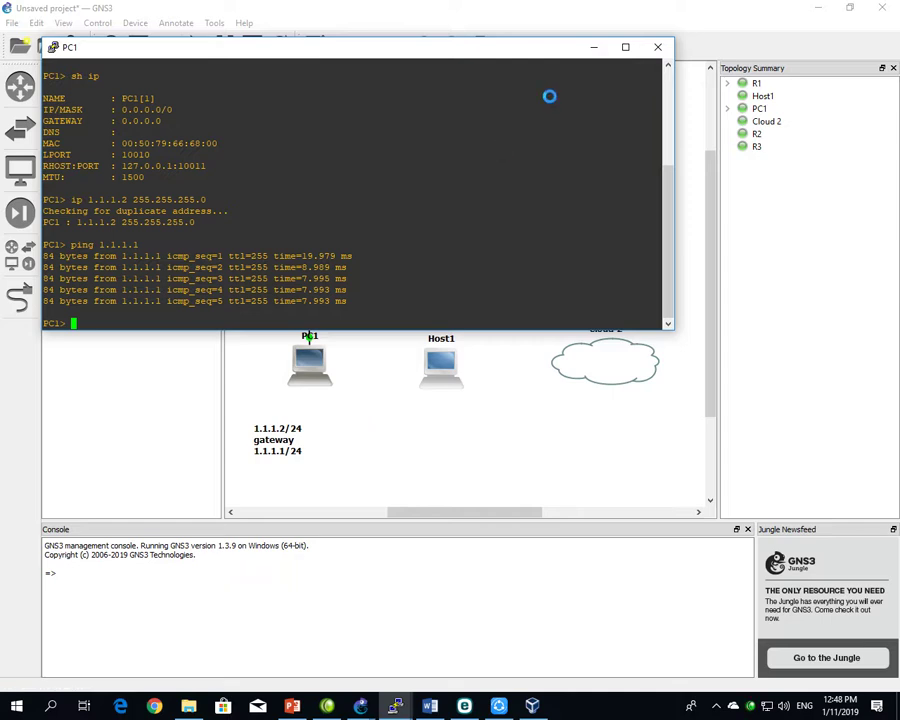
{"action": "left_click", "coordinate": [658, 47]}
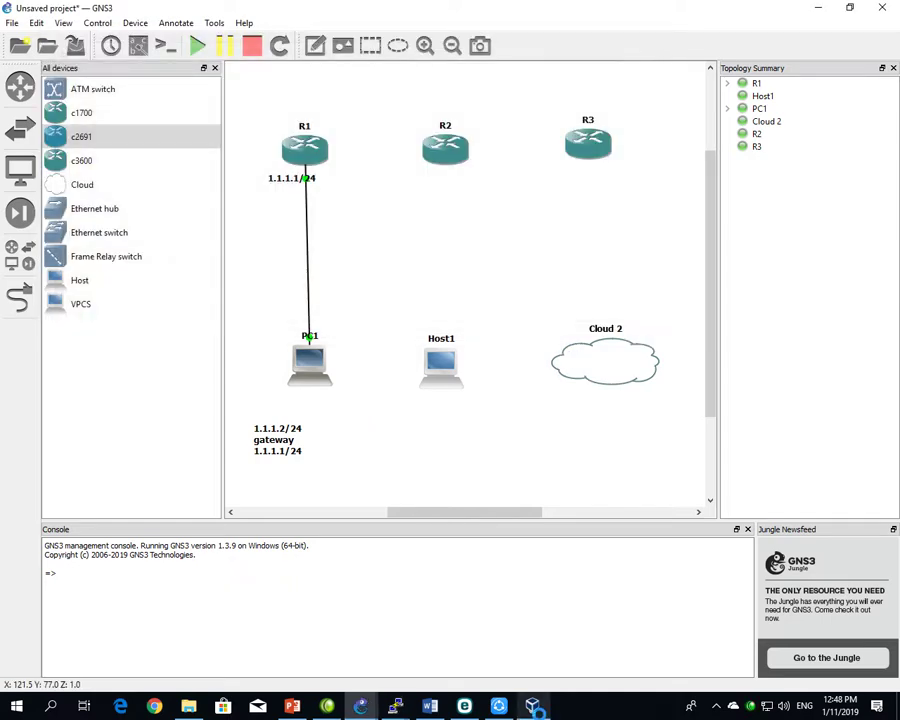
- Close all remaining console windows of PC1, R1, R2 and R3
{"action": "mouse_move", "coordinate": [396, 706]}
{"action": "left_click", "coordinate": [100, 626]}
{"action": "left_click", "coordinate": [112, 624]}
{"action": "left_click", "coordinate": [137, 616]}
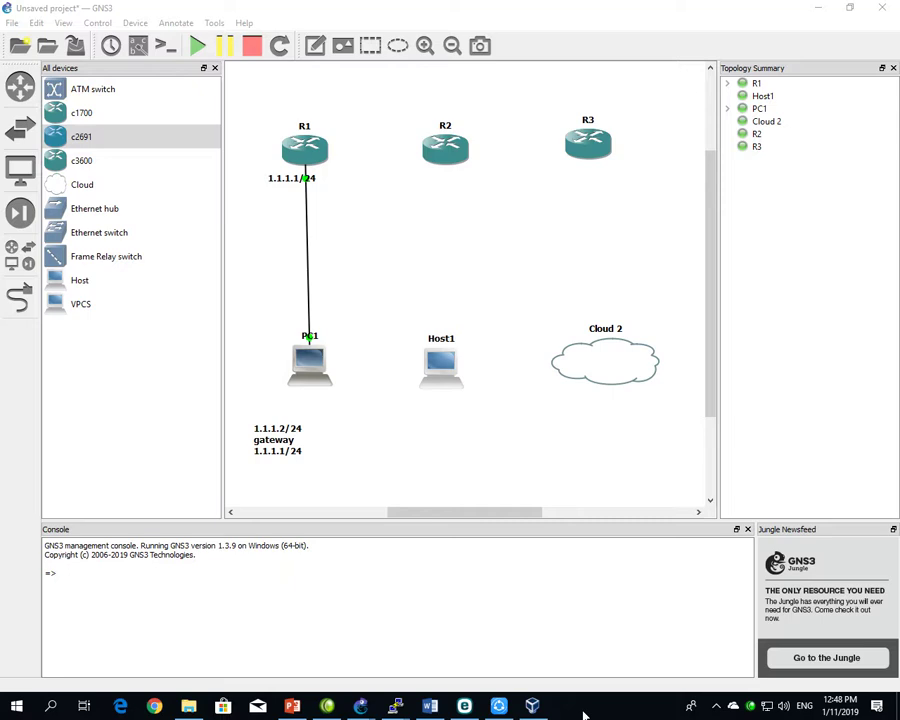
{"action": "mouse_move", "coordinate": [394, 704]}
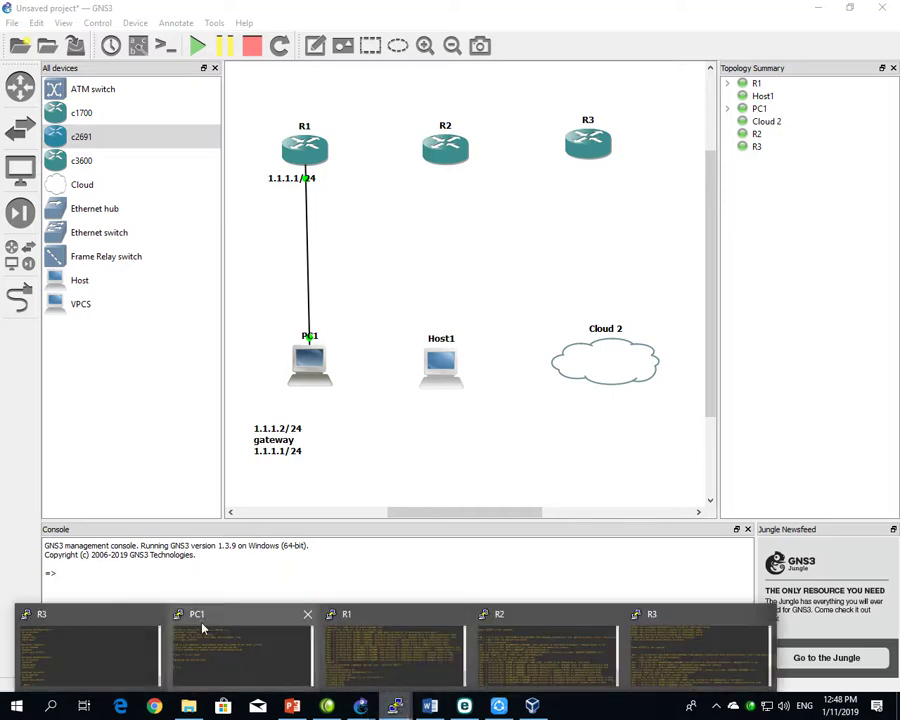
{"action": "left_click", "coordinate": [154, 614]}
{"action": "left_click", "coordinate": [230, 614]}
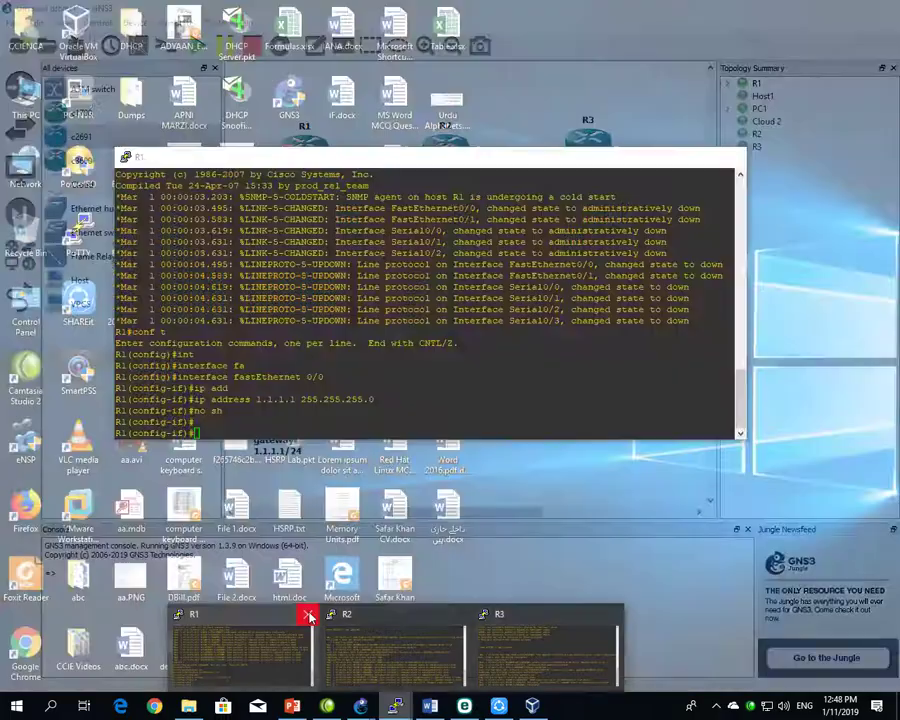
{"action": "left_click", "coordinate": [306, 614]}
{"action": "left_click", "coordinate": [382, 614]}
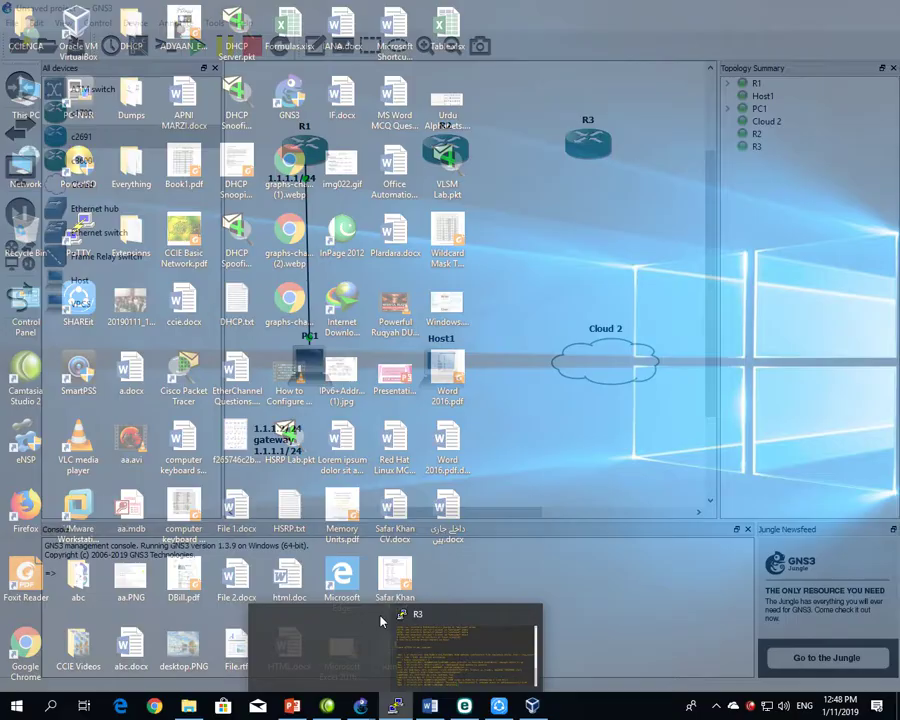
{"action": "left_click", "coordinate": [458, 612]}
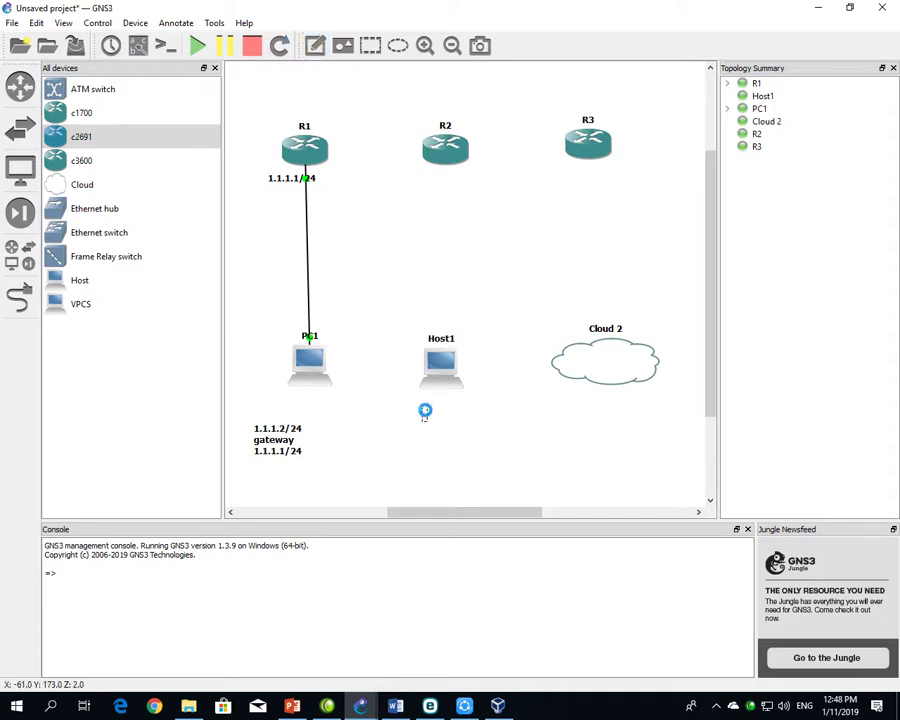
- Add the note Loopback below Host1 in the topology
{"action": "type", "text": "Loopback"}
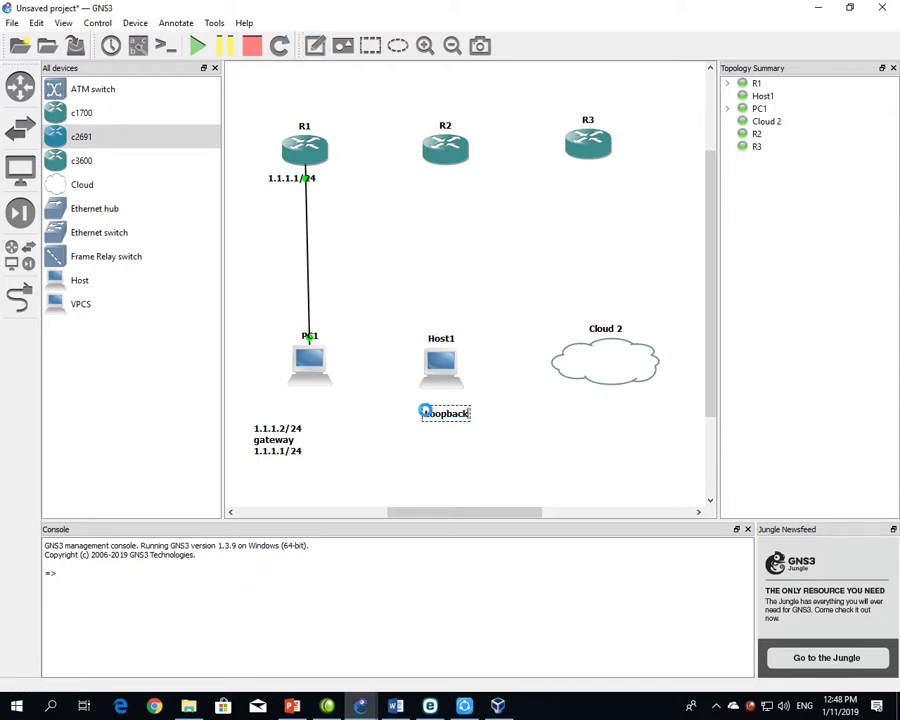
{"action": "left_click", "coordinate": [498, 426]}
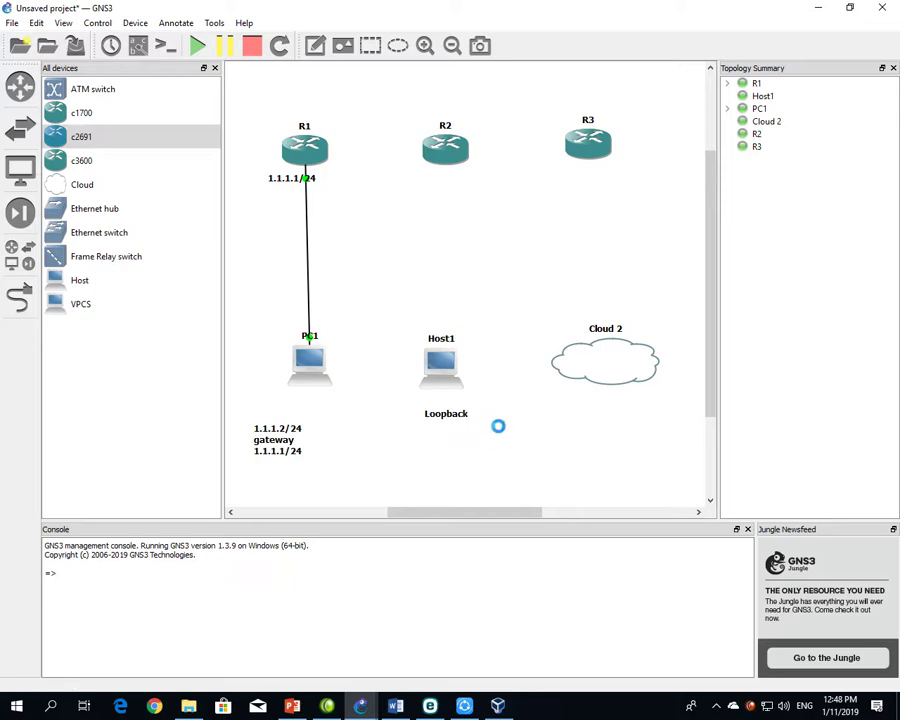
- Link R2's FastEthernet0/0 to Host1's nio_gen_eth:Loopback port
{"action": "left_click", "coordinate": [19, 296]}
{"action": "left_click", "coordinate": [438, 162]}
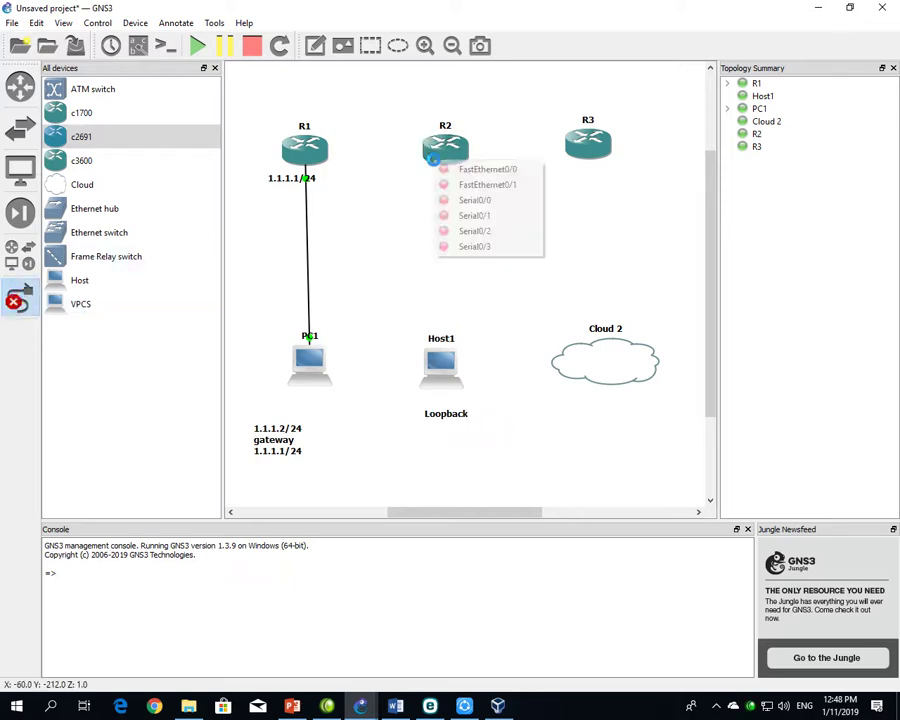
{"action": "left_click", "coordinate": [472, 168]}
{"action": "left_click", "coordinate": [441, 360]}
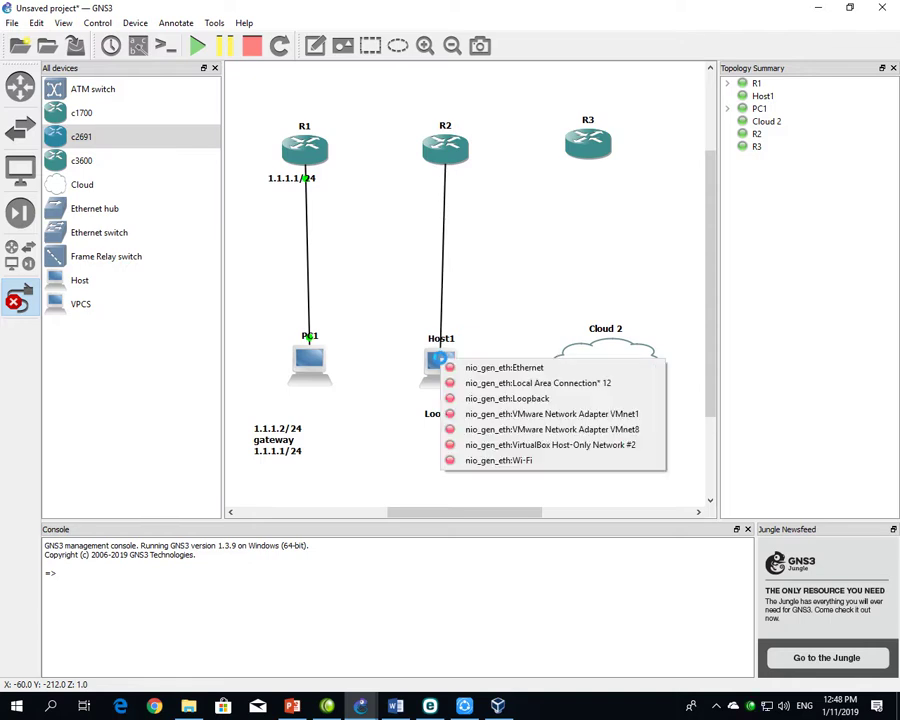
{"action": "left_click", "coordinate": [482, 398]}
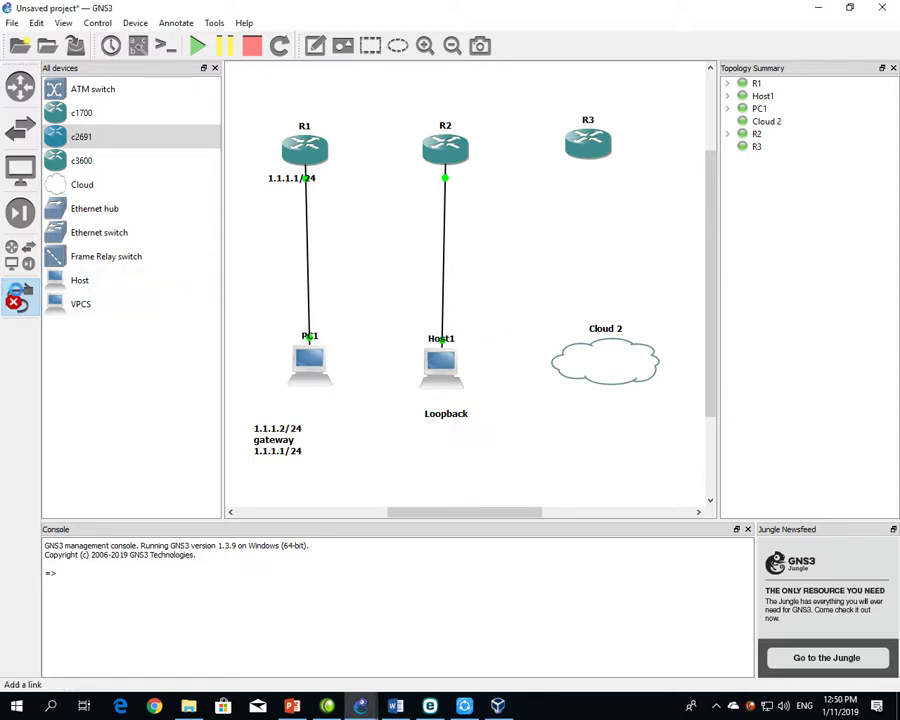
- Leave link mode and delete the link between R2 and Host1
{"action": "left_click", "coordinate": [17, 298]}
{"action": "right_click", "coordinate": [446, 277]}
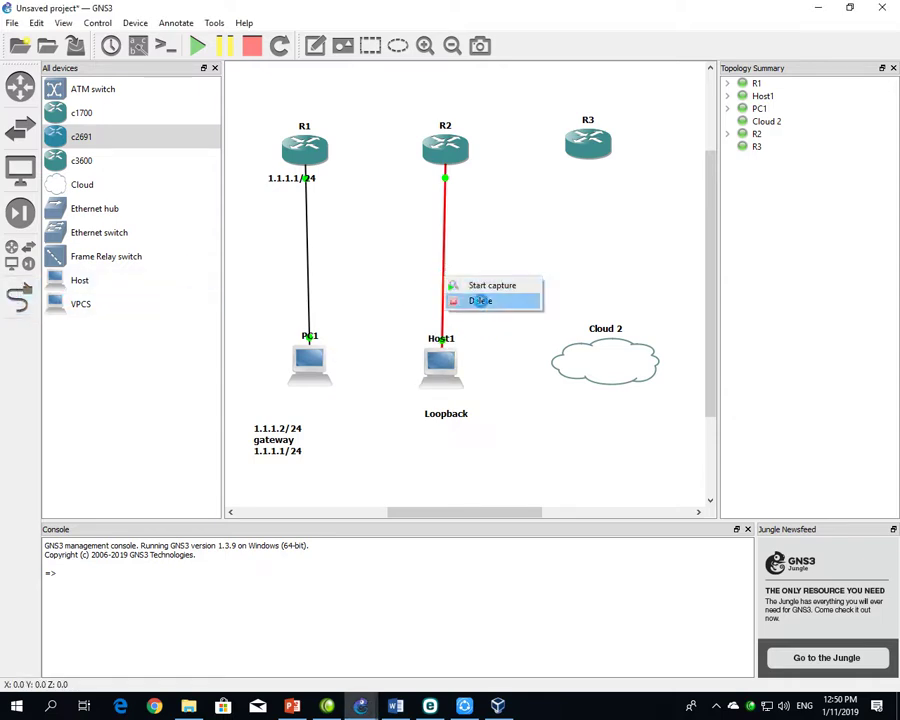
{"action": "left_click", "coordinate": [460, 301]}
- Remove every generic Ethernet NIO from Host1's configuration and accept the change
{"action": "right_click", "coordinate": [446, 353]}
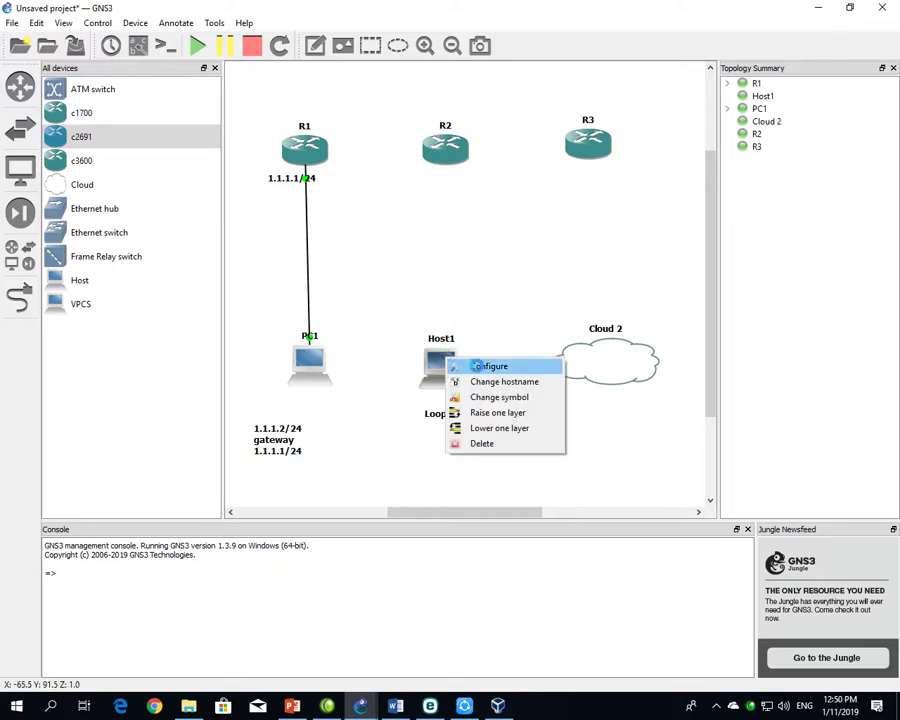
{"action": "left_click", "coordinate": [484, 366]}
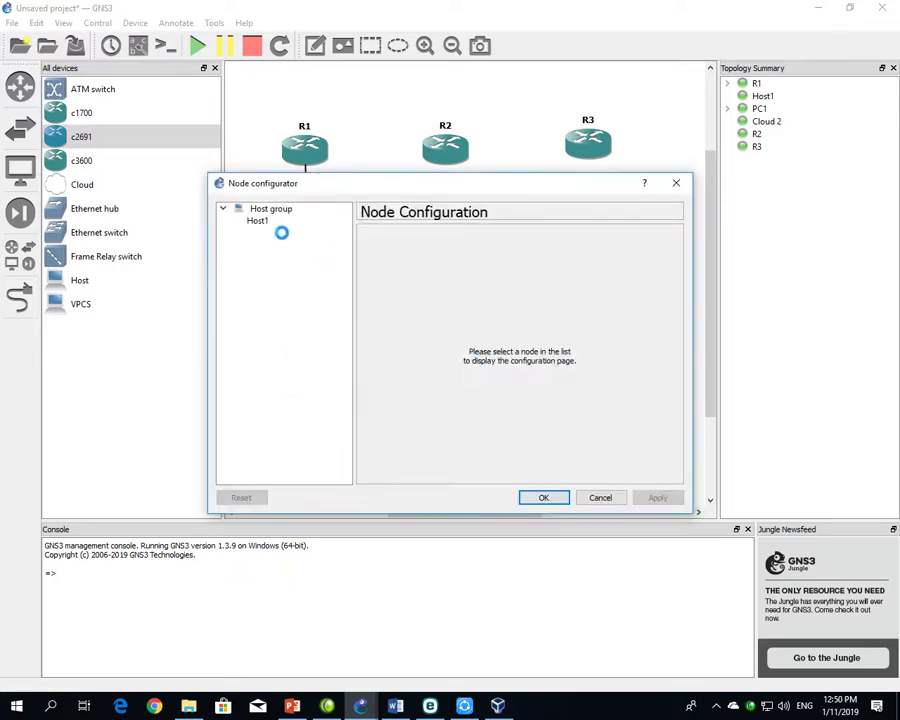
{"action": "left_click", "coordinate": [455, 314]}
{"action": "left_click", "coordinate": [651, 295]}
{"action": "left_click", "coordinate": [466, 315]}
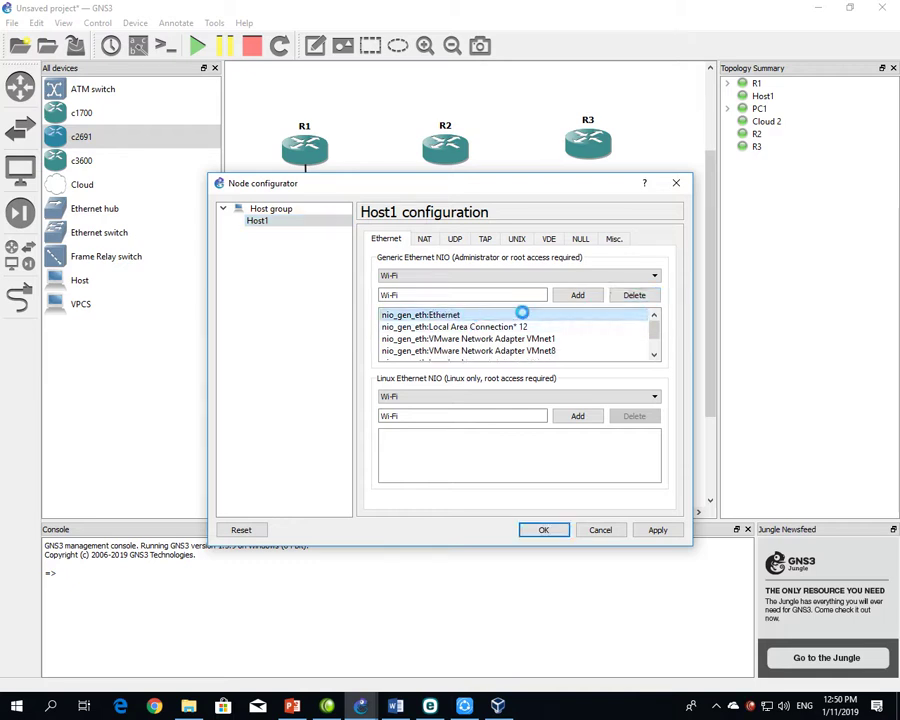
{"action": "left_click", "coordinate": [626, 295]}
{"action": "left_click", "coordinate": [508, 313]}
{"action": "left_click", "coordinate": [629, 294]}
{"action": "left_click", "coordinate": [508, 315]}
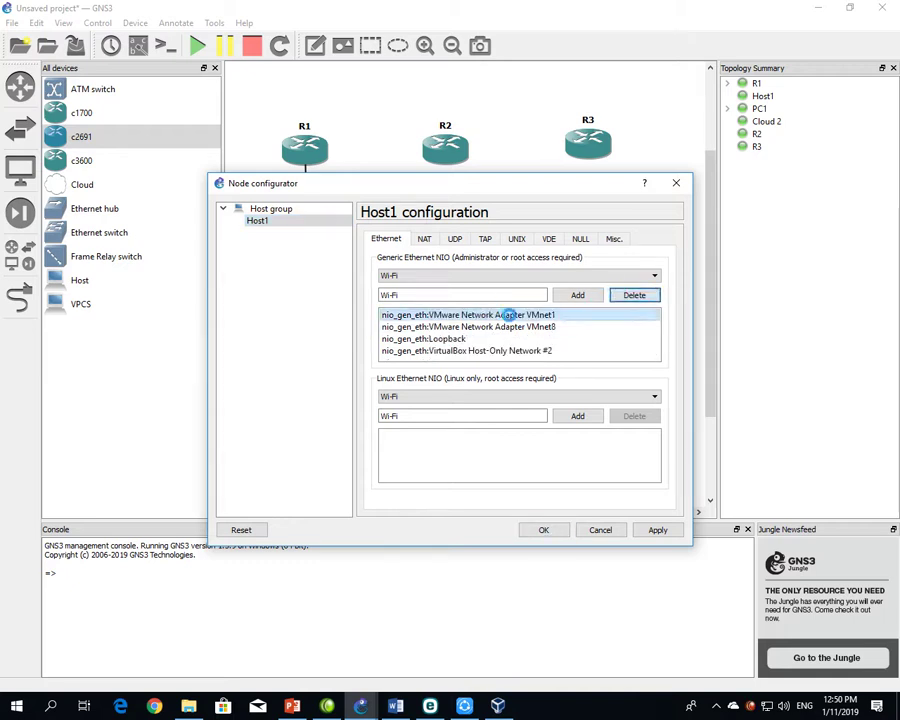
{"action": "left_click", "coordinate": [634, 295]}
{"action": "left_click", "coordinate": [620, 295]}
{"action": "left_click", "coordinate": [488, 314]}
{"action": "left_click", "coordinate": [634, 295]}
{"action": "left_click", "coordinate": [524, 314]}
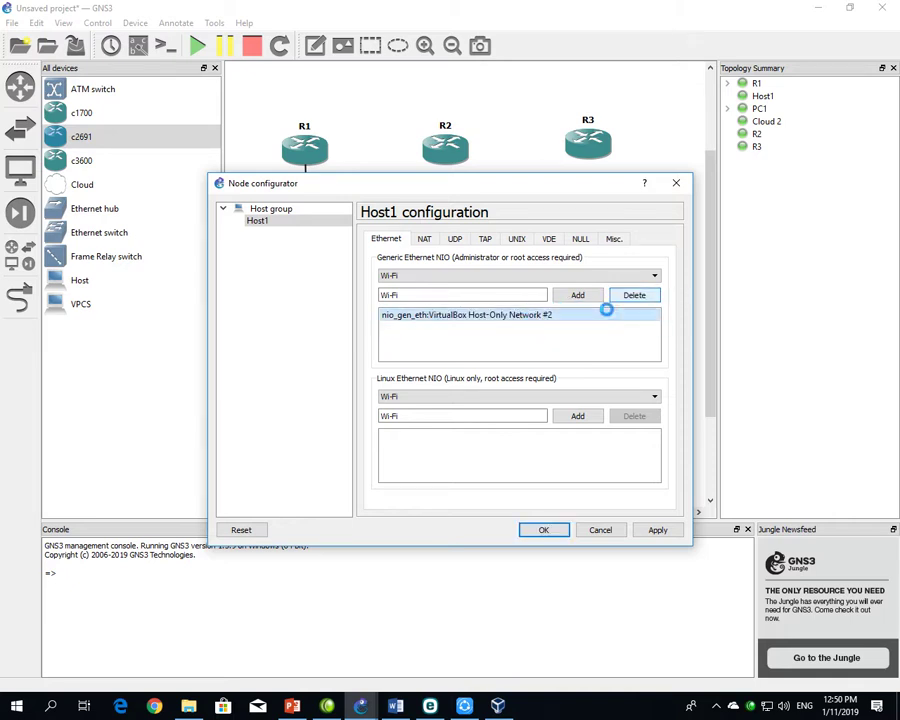
{"action": "left_click", "coordinate": [621, 295]}
{"action": "left_click", "coordinate": [552, 529]}
- Try to link R2's FastEthernet0/0 to Host1, then cancel the link
{"action": "left_click", "coordinate": [18, 294]}
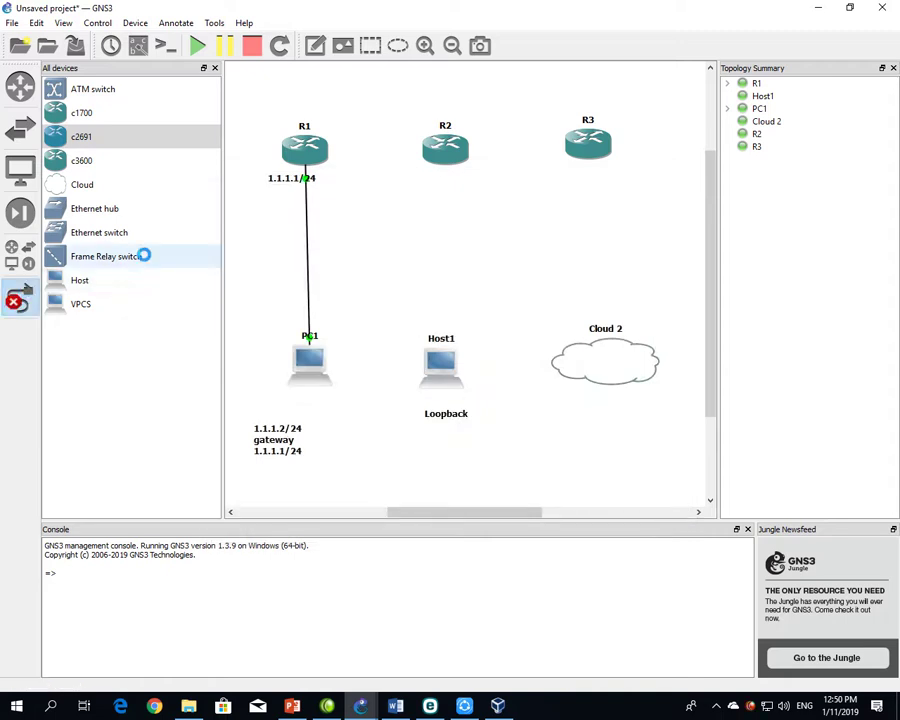
{"action": "left_click", "coordinate": [440, 158]}
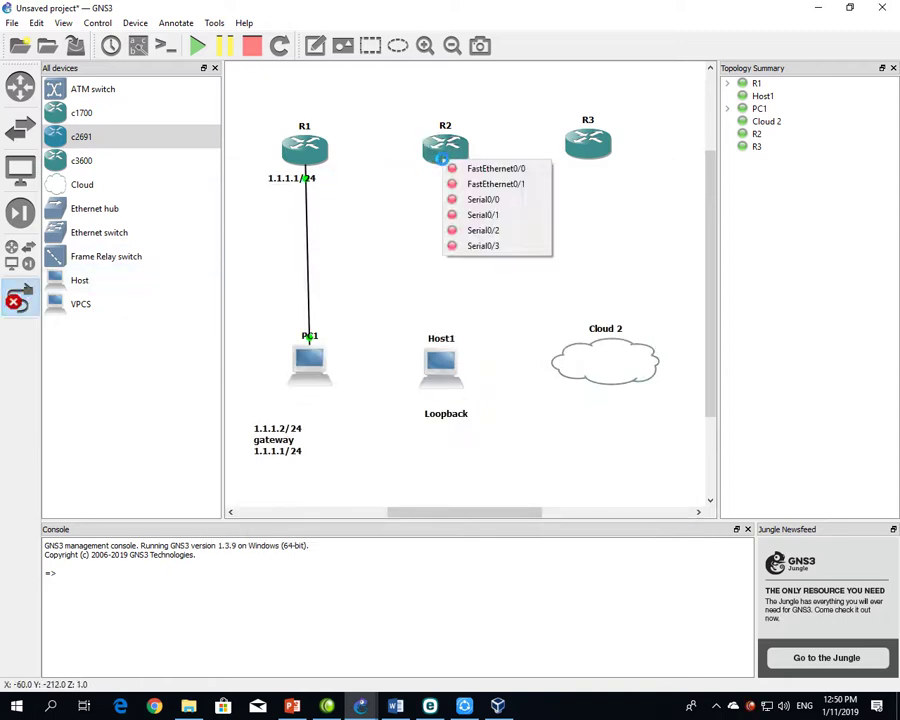
{"action": "left_click", "coordinate": [458, 169]}
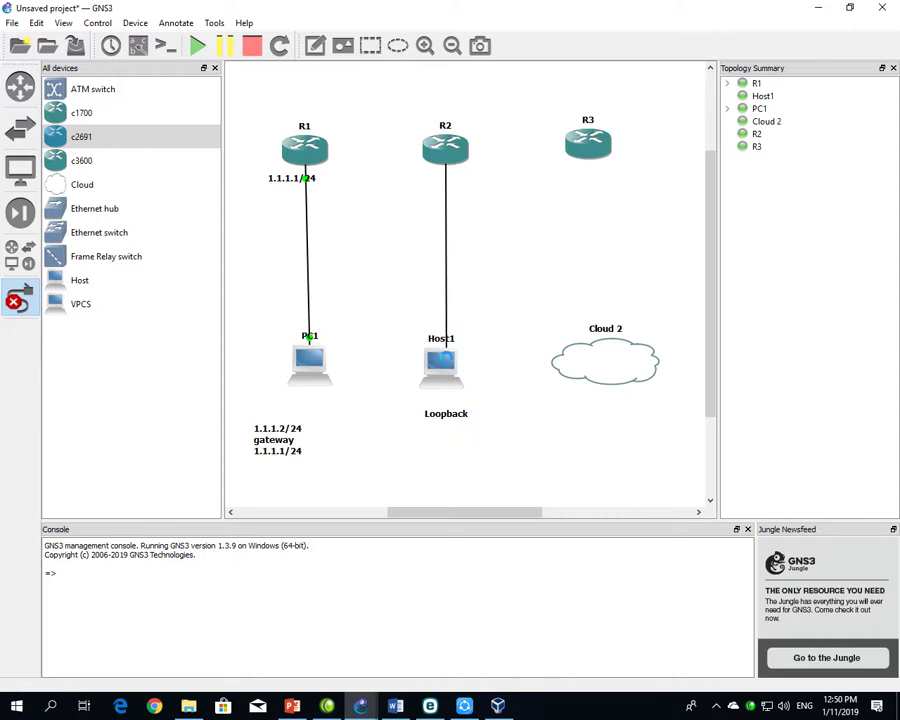
{"action": "left_click", "coordinate": [446, 358]}
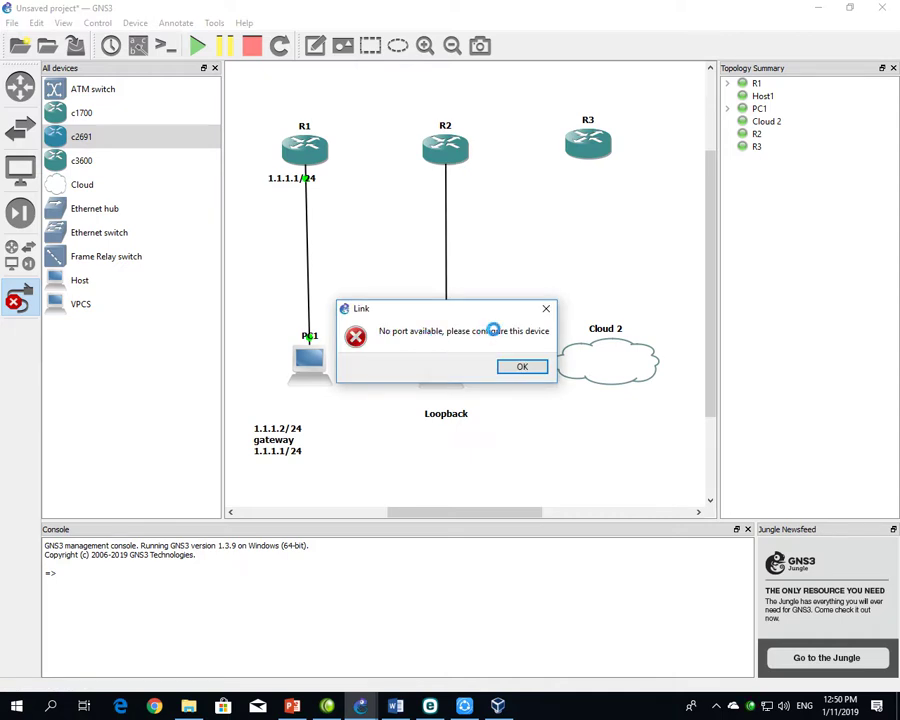
{"action": "left_click", "coordinate": [515, 366]}
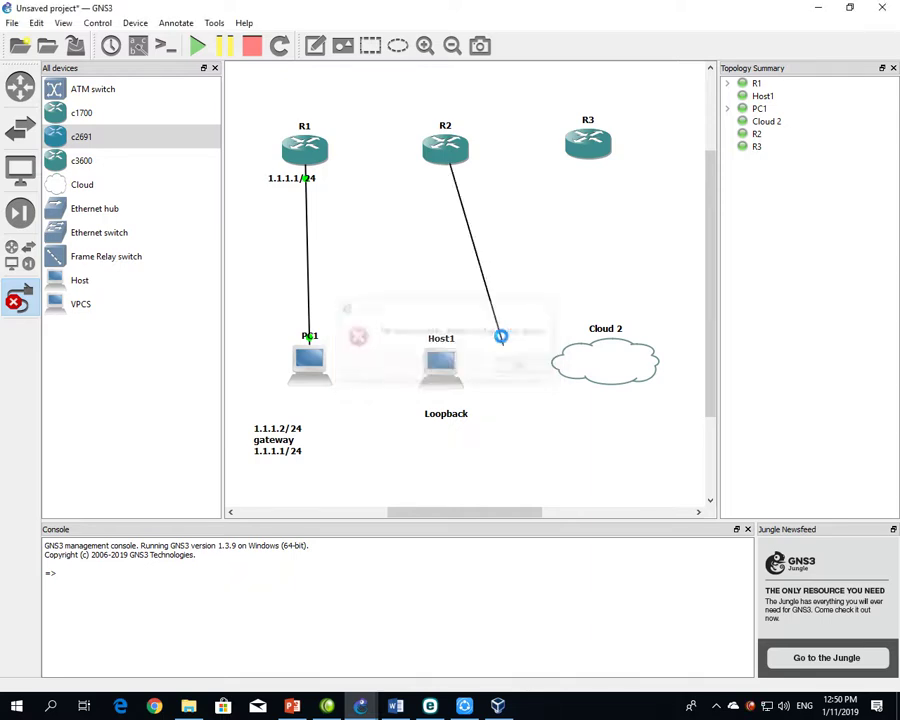
{"action": "right_click", "coordinate": [494, 284]}
- Add Loopback as the generic Ethernet NIO in Host1's configuration and apply it
{"action": "right_click", "coordinate": [429, 359]}
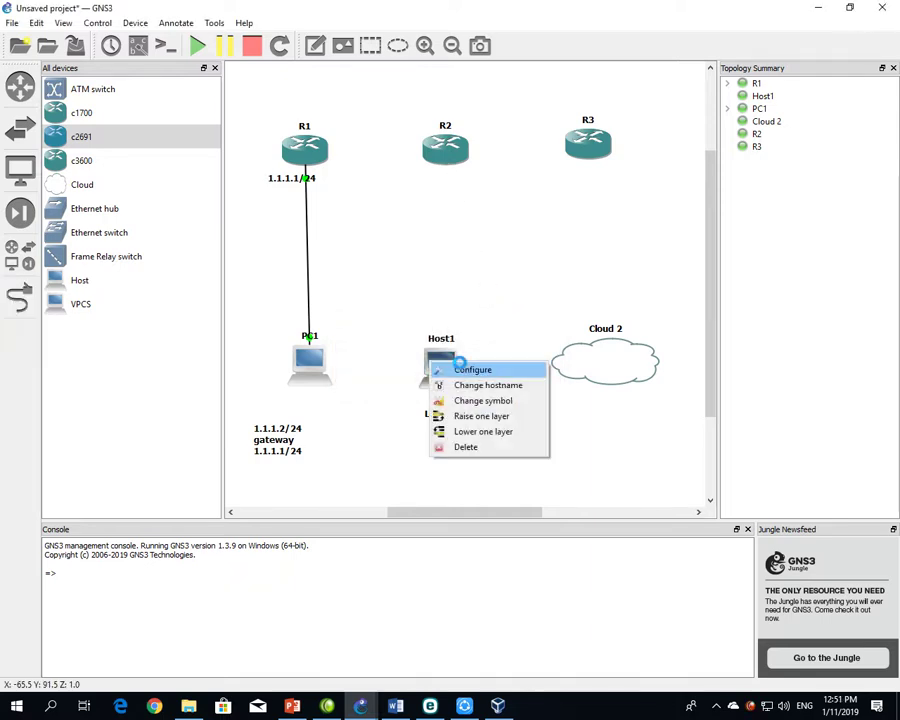
{"action": "left_click", "coordinate": [462, 365]}
{"action": "left_click", "coordinate": [259, 221]}
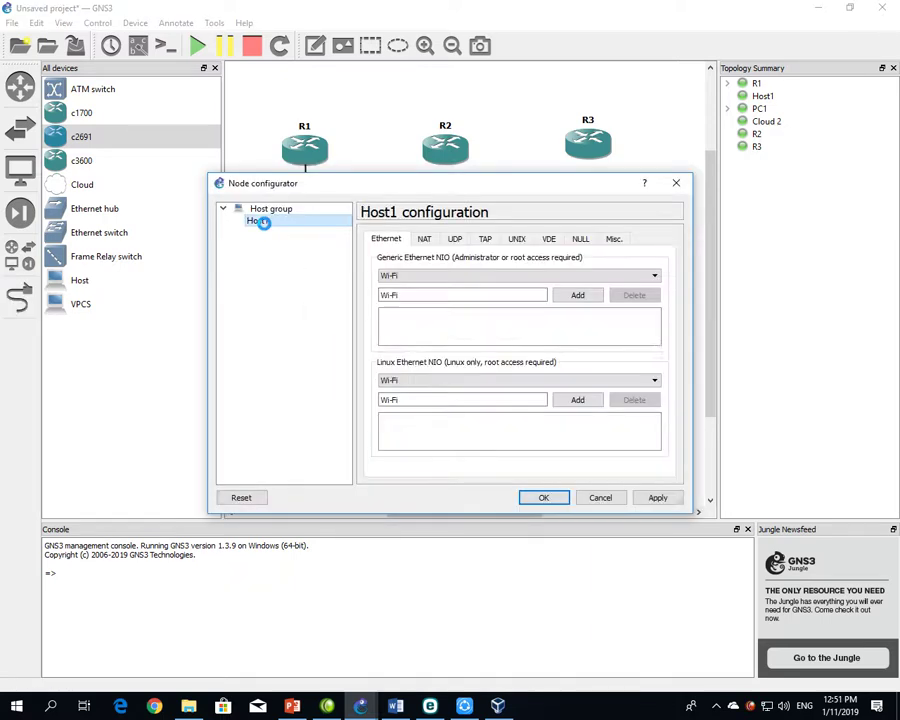
{"action": "left_click", "coordinate": [512, 275]}
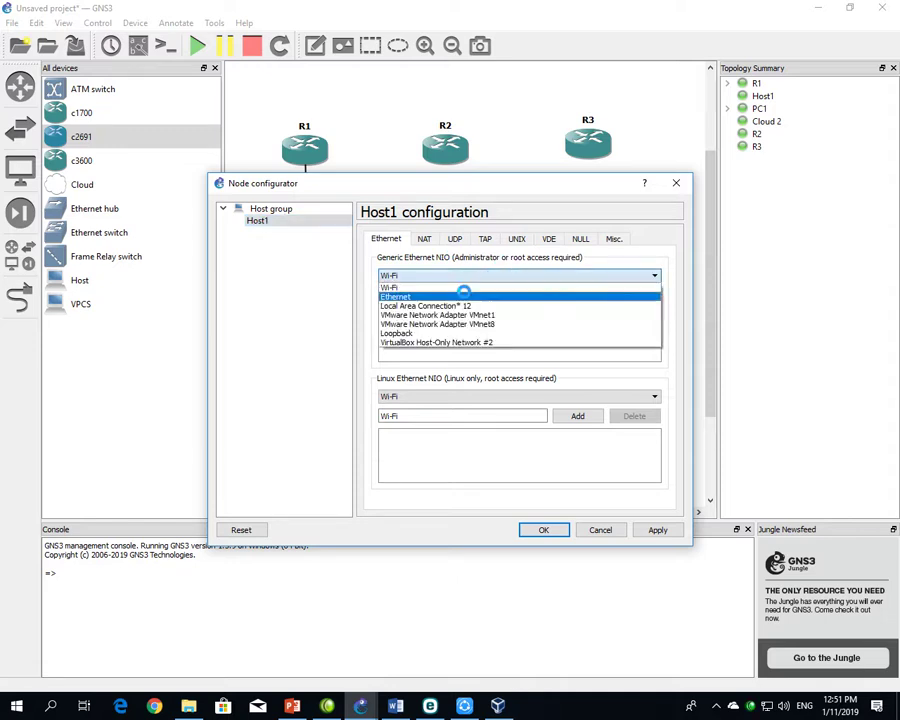
{"action": "left_click", "coordinate": [428, 332]}
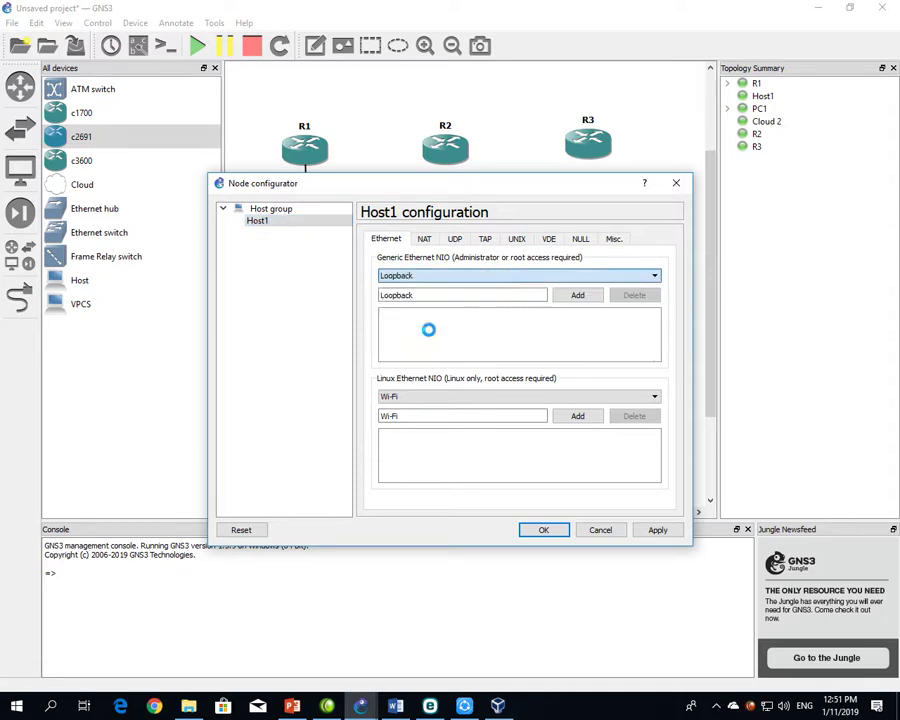
{"action": "left_click", "coordinate": [578, 295]}
{"action": "left_click", "coordinate": [657, 530]}
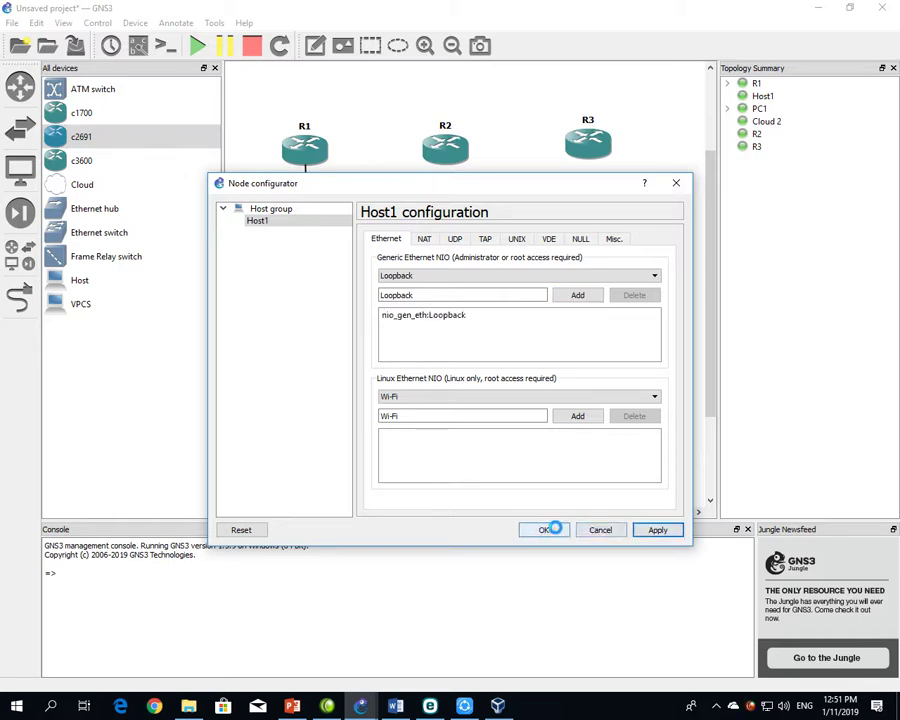
{"action": "left_click", "coordinate": [548, 529]}
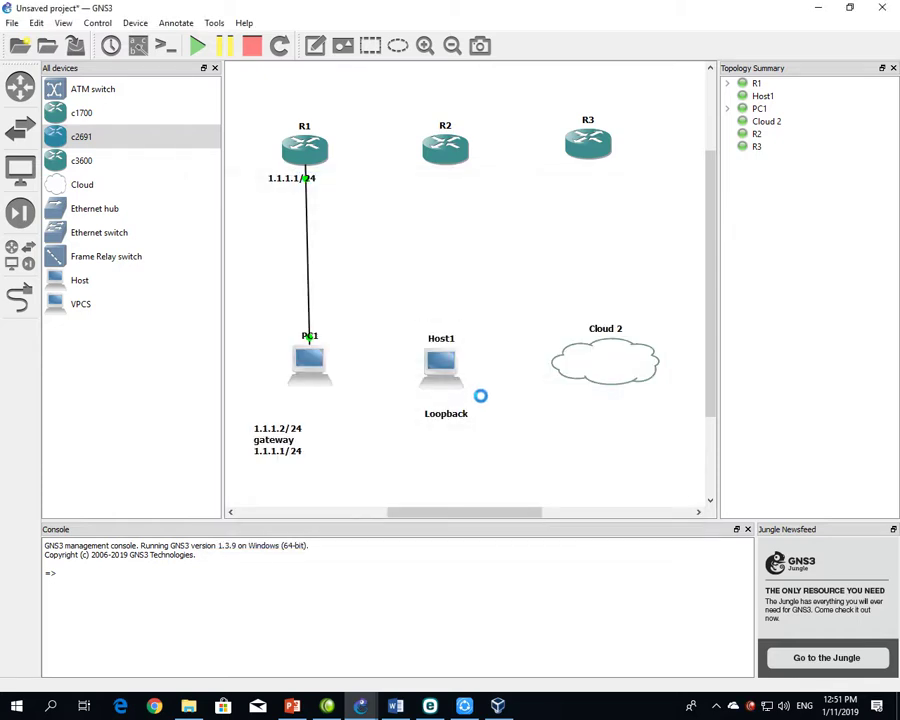
- Link R2's FastEthernet0/0 to Host1's Loopback port and align Host1 and its Loopback label beneath R2
{"action": "left_click", "coordinate": [18, 296]}
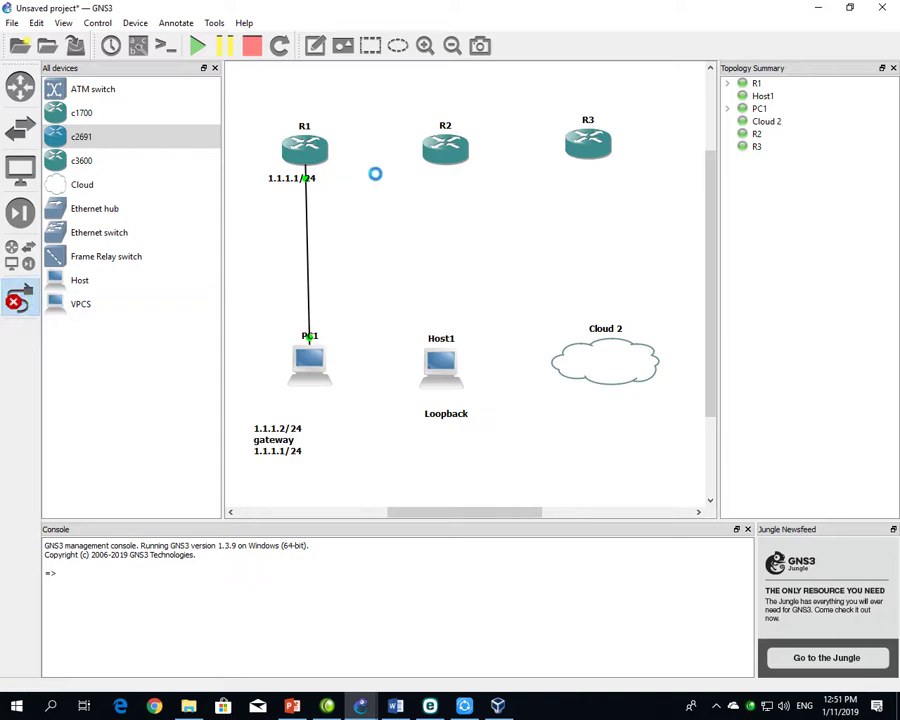
{"action": "left_click", "coordinate": [426, 157]}
{"action": "left_click", "coordinate": [452, 169]}
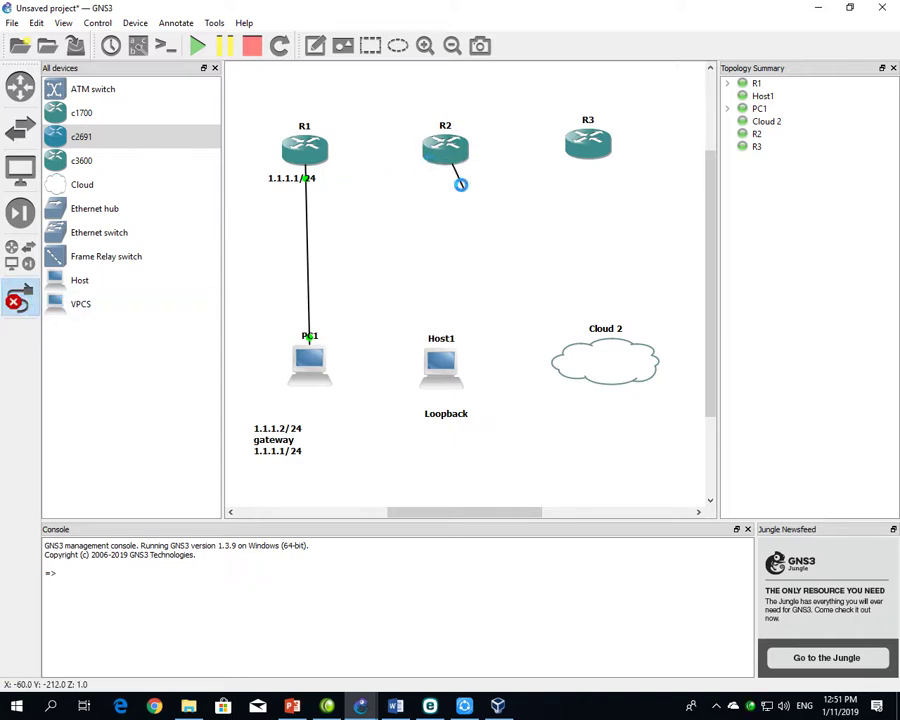
{"action": "left_click", "coordinate": [440, 360]}
{"action": "left_click", "coordinate": [492, 368]}
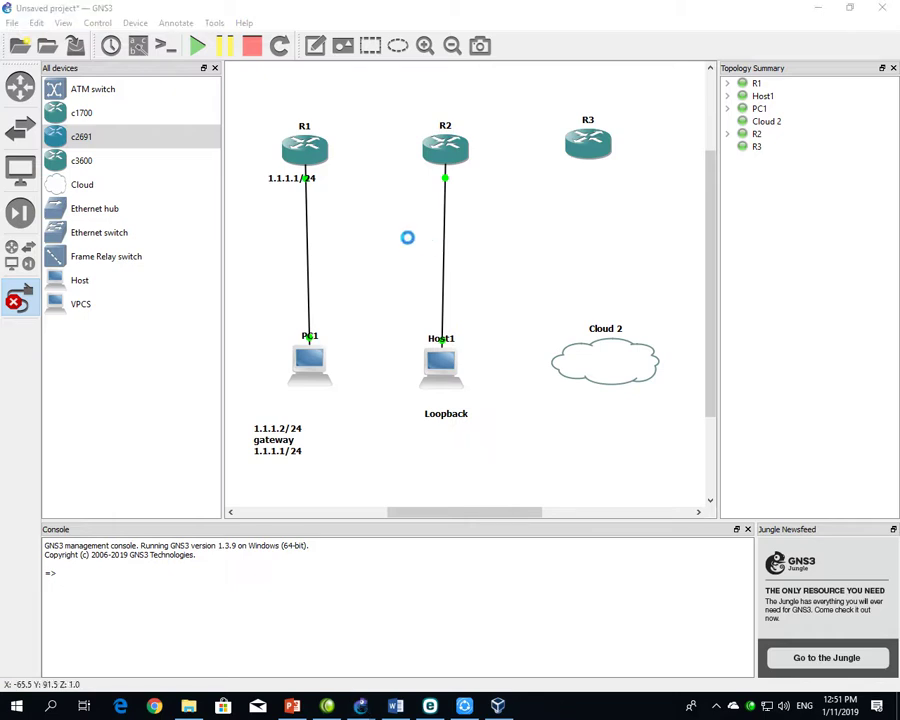
{"action": "left_click", "coordinate": [50, 300]}
{"action": "left_click", "coordinate": [16, 298]}
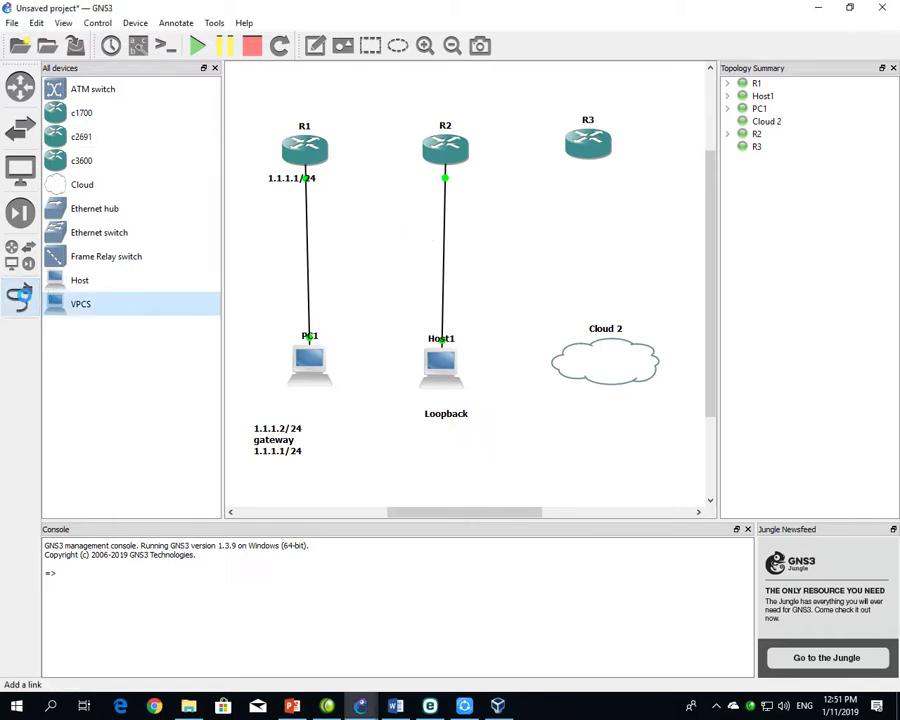
{"action": "left_click_drag", "start_coordinate": [447, 355], "coordinate": [453, 355]}
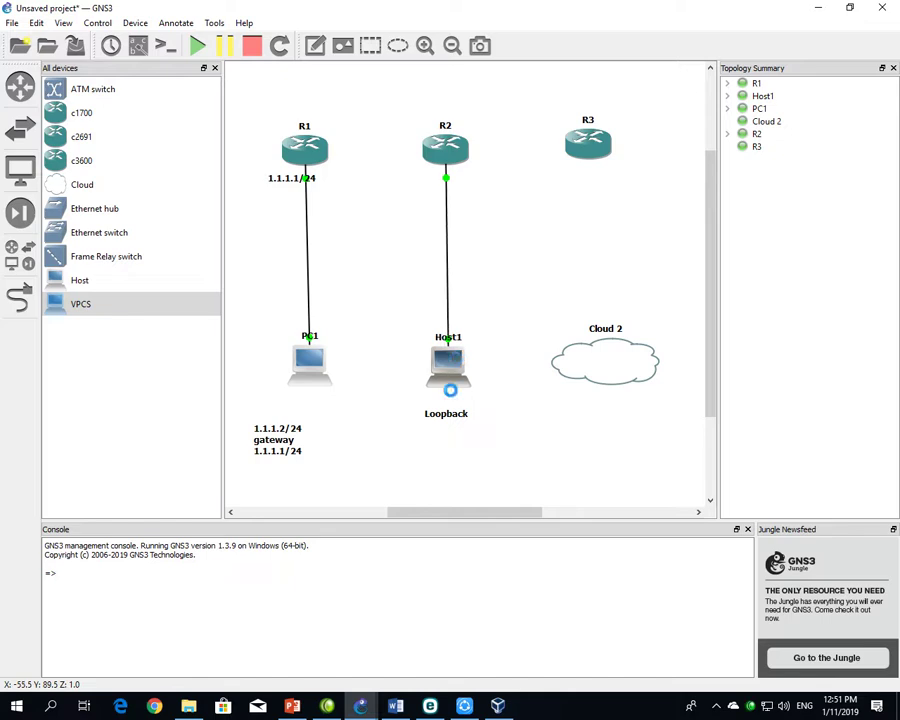
{"action": "left_click_drag", "start_coordinate": [446, 413], "coordinate": [455, 412]}
- Add a text note reading 192.168.1.1 above R2 in the topology
{"action": "left_click", "coordinate": [315, 45]}
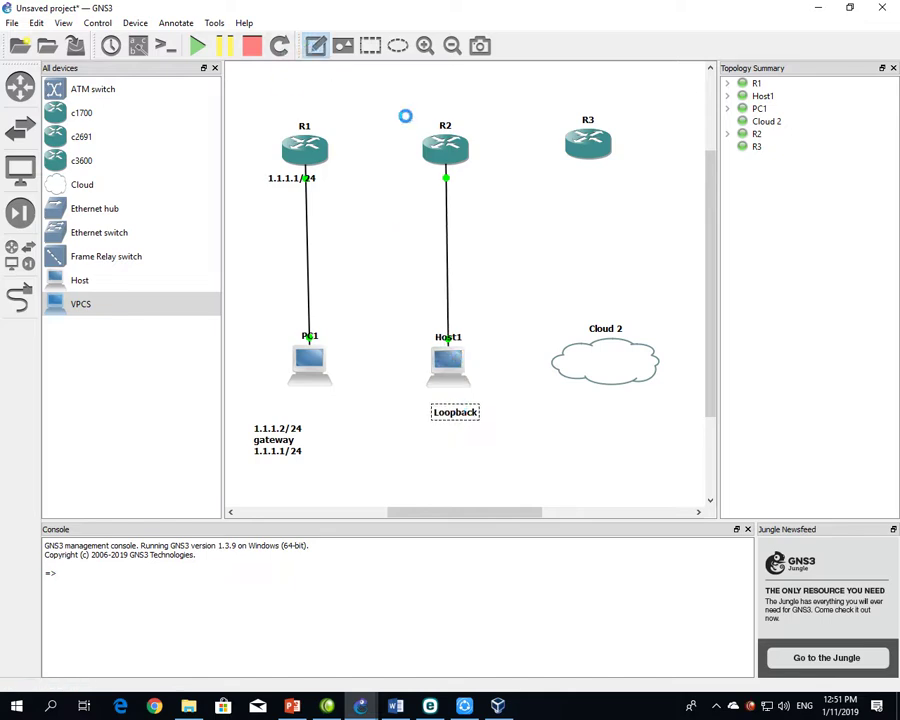
{"action": "left_click", "coordinate": [414, 99]}
{"action": "type", "text": "19"}
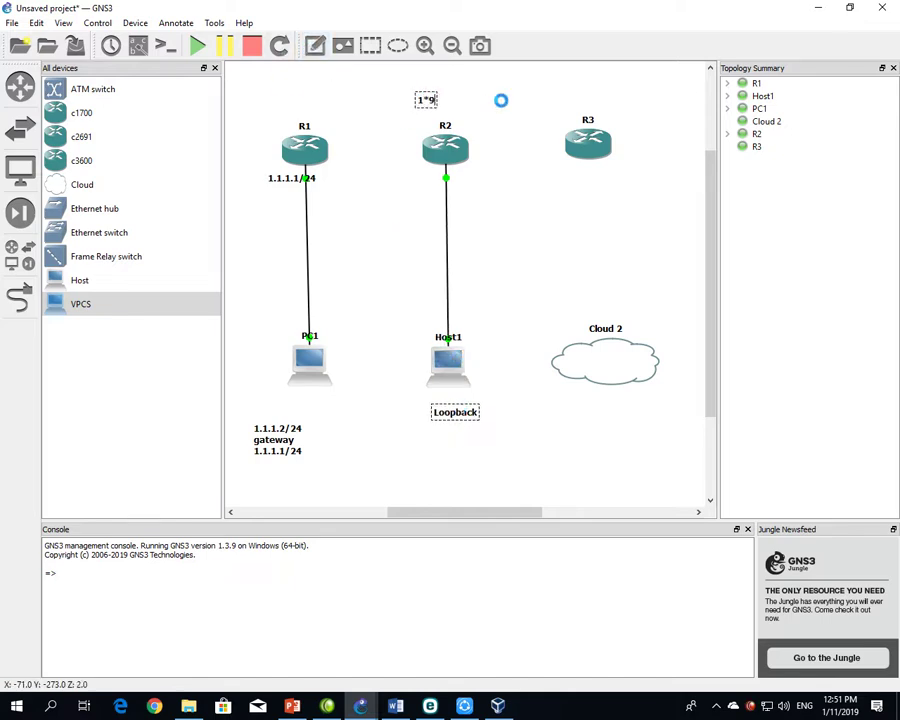
{"action": "key", "text": "BackSpace"}
{"action": "key", "text": "BackSpace"}
{"action": "type", "text": "9"}
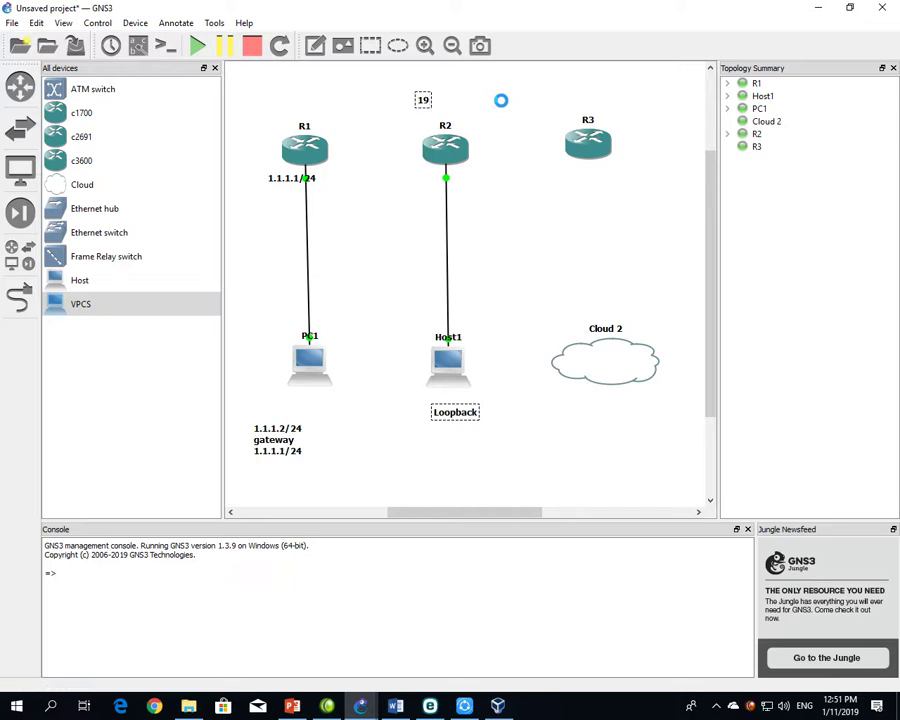
{"action": "type", "text": "2.168.1.1"}
{"action": "left_click", "coordinate": [437, 331]}
- Add a text note reading 192.168.1.2 and place it just below Host1's Loopback label
{"action": "left_click", "coordinate": [315, 45]}
{"action": "left_click", "coordinate": [425, 441]}
{"action": "type", "text": "192.168.1."}
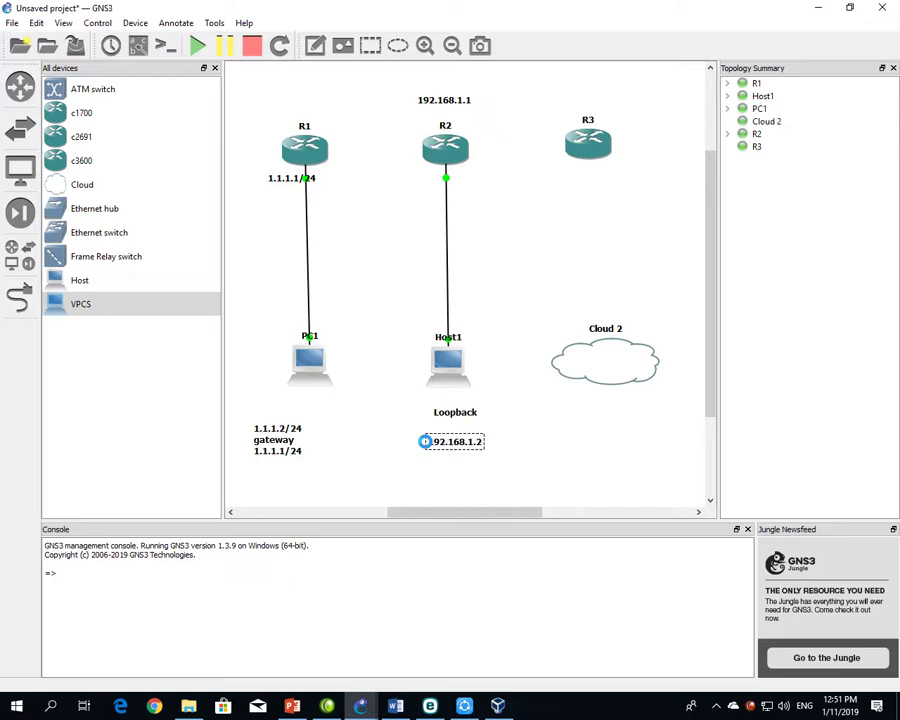
{"action": "left_click", "coordinate": [519, 429]}
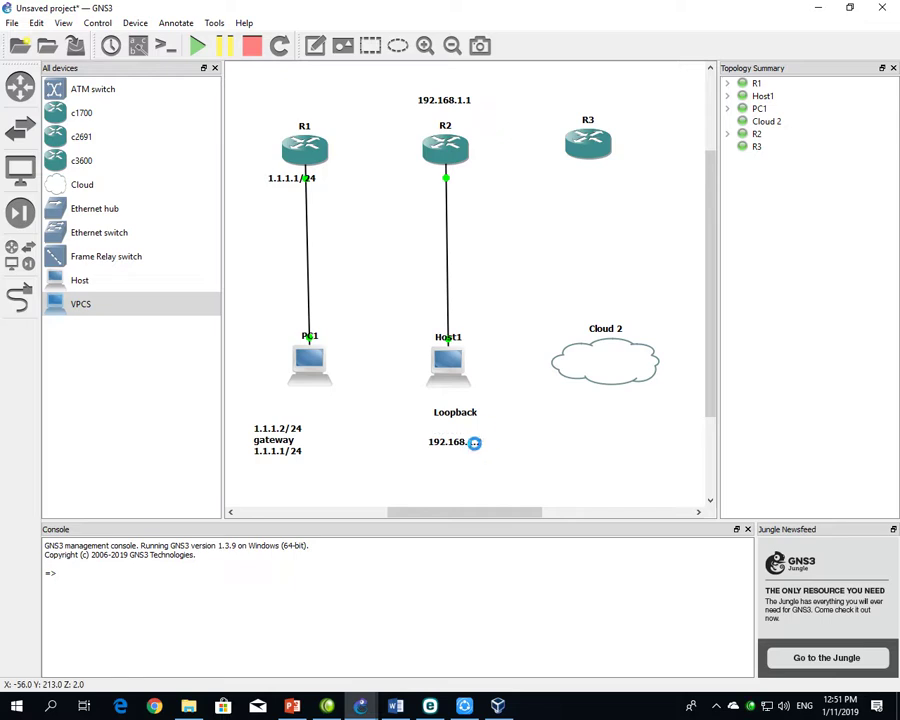
{"action": "left_click_drag", "start_coordinate": [474, 442], "coordinate": [477, 434]}
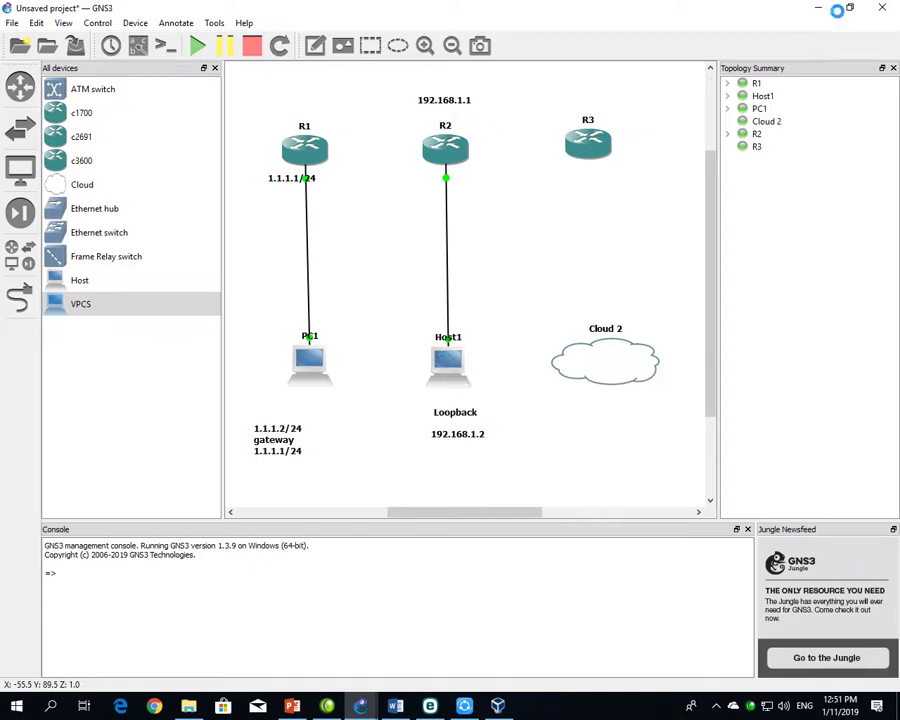
{"action": "left_click", "coordinate": [820, 8]}
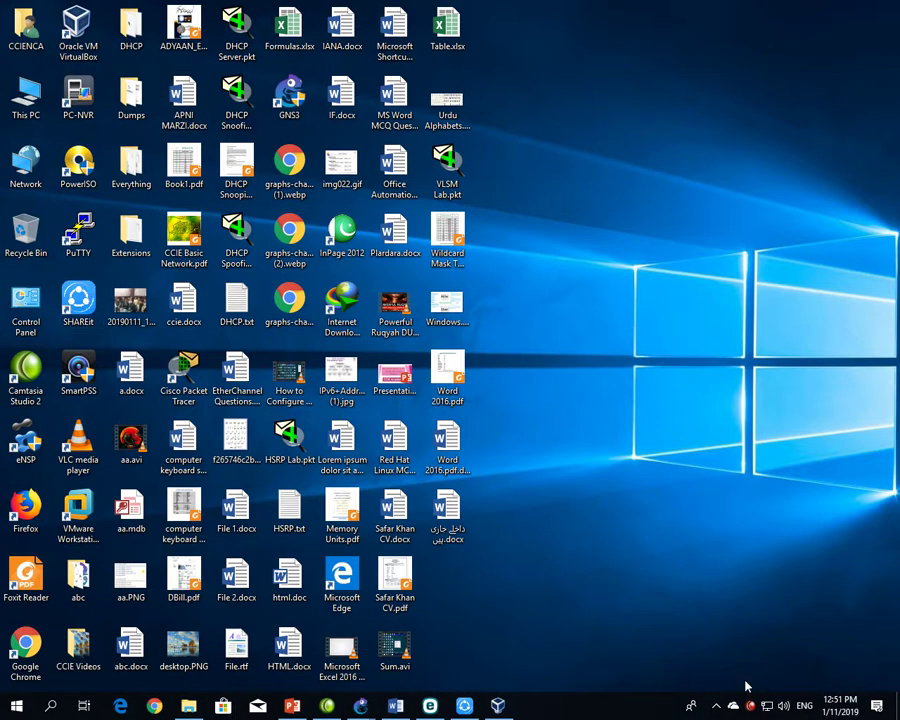
{"action": "right_click", "coordinate": [768, 705]}
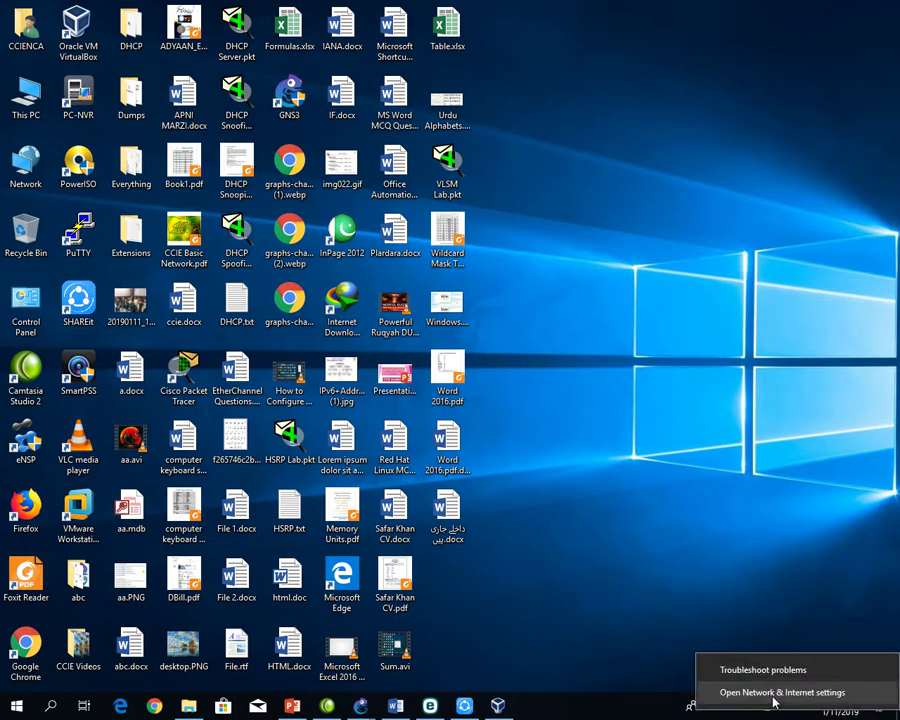
{"action": "left_click", "coordinate": [780, 692]}
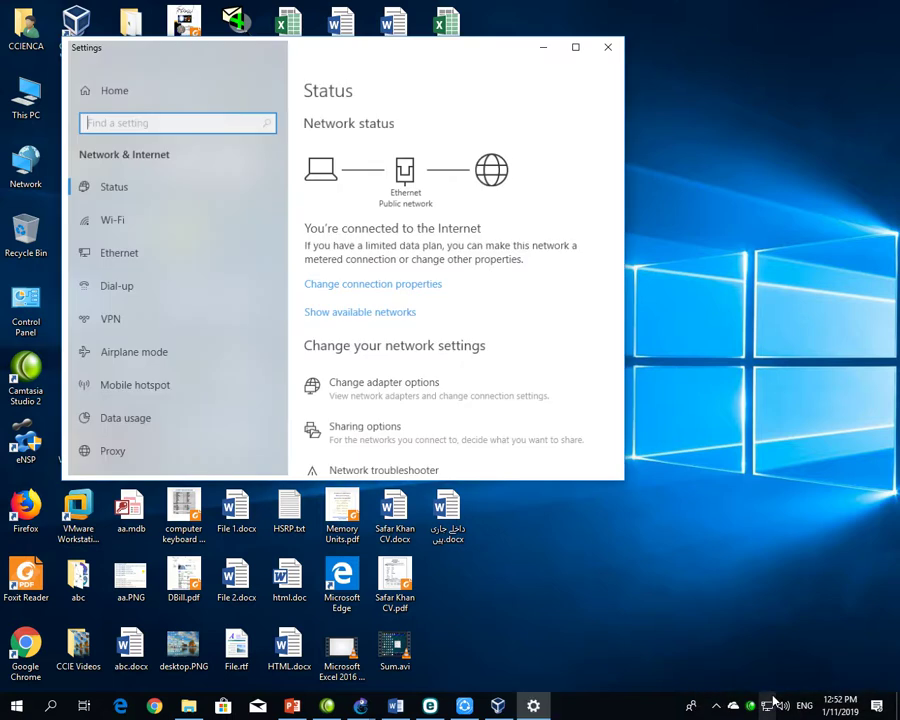
{"action": "left_click", "coordinate": [575, 49]}
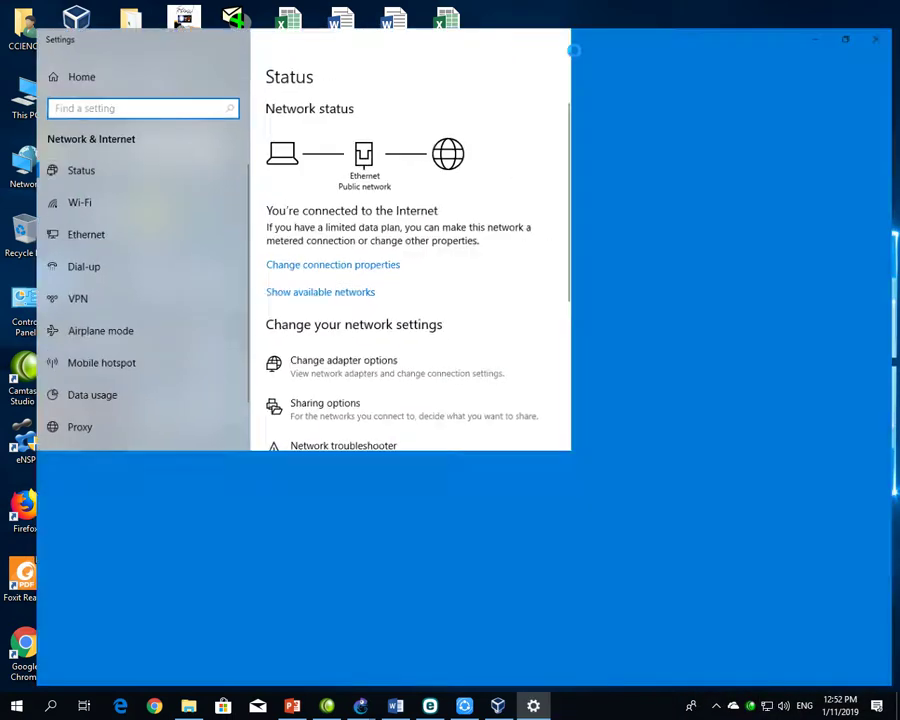
{"action": "left_click", "coordinate": [60, 224]}
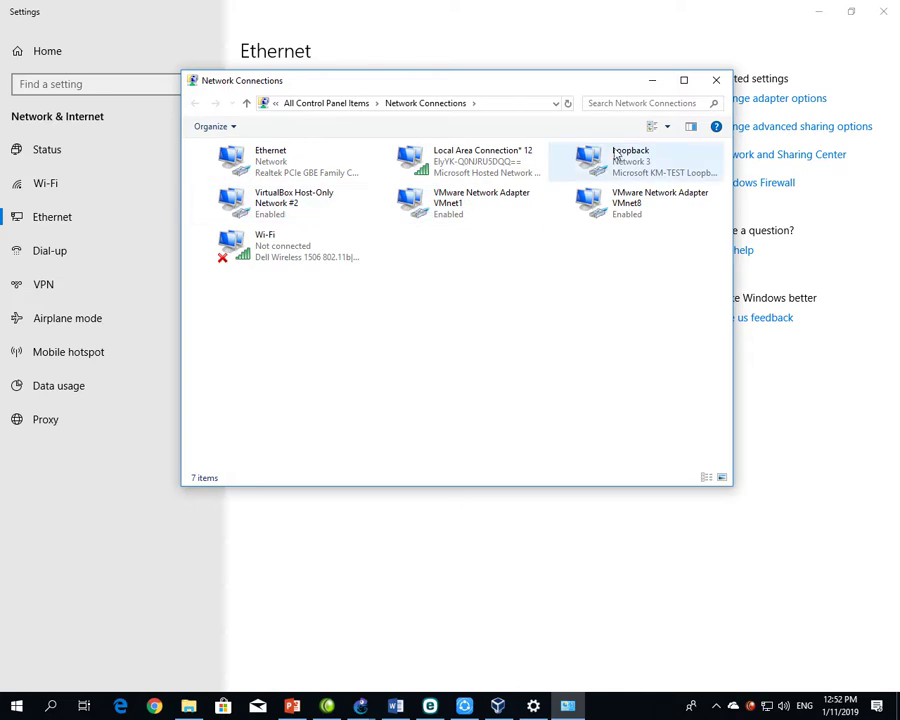
{"action": "left_click", "coordinate": [580, 163]}
{"action": "left_click", "coordinate": [714, 82]}
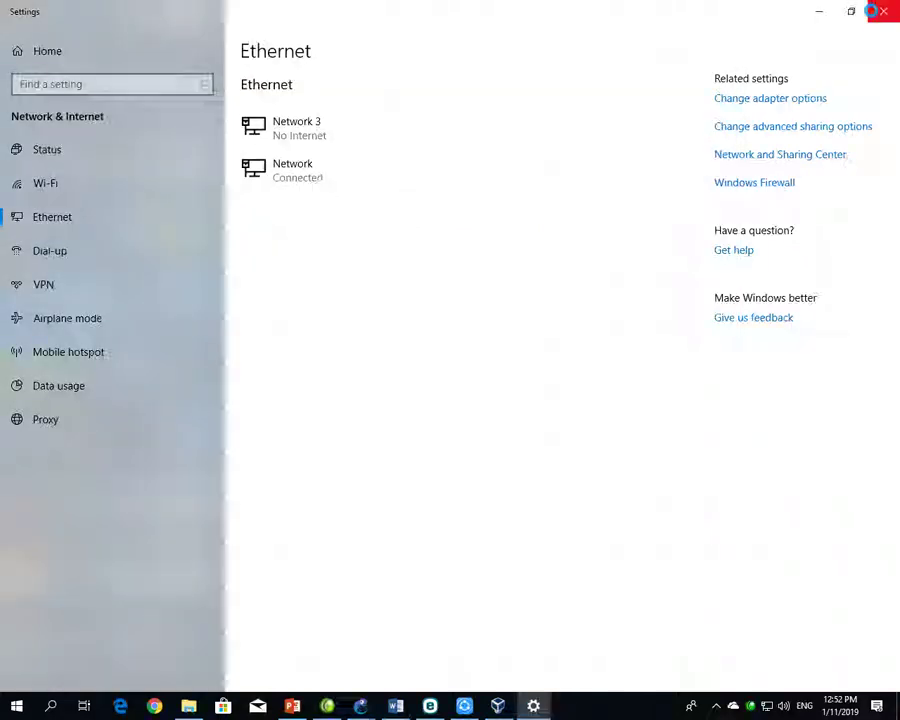
{"action": "left_click", "coordinate": [880, 11]}
- Launch Windows Network Connections by running ncpa.cpl and maximize its window
{"action": "key", "text": "super+r"}
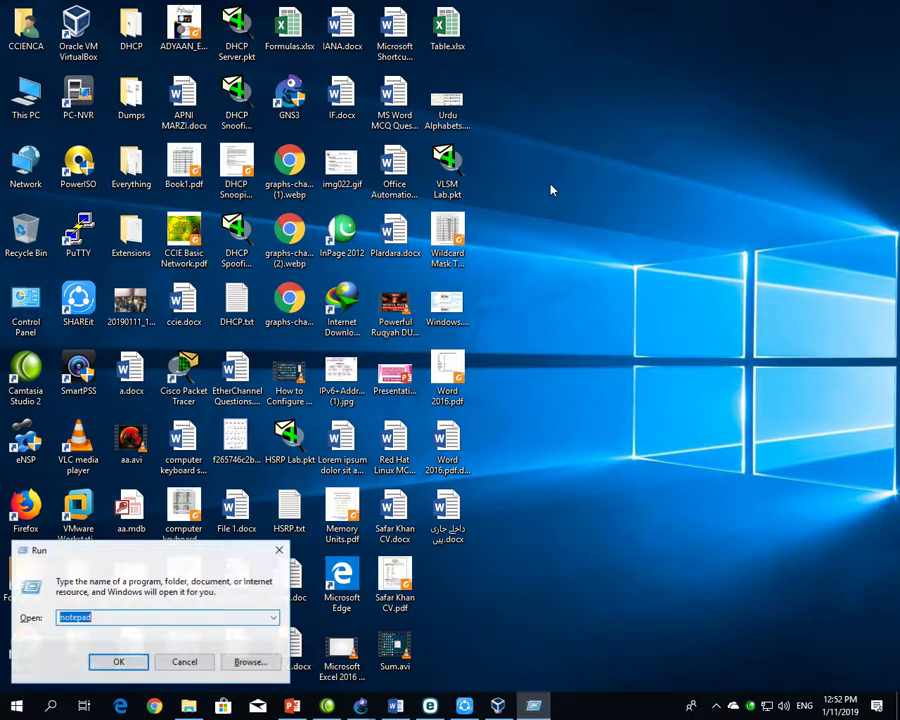
{"action": "type", "text": "nc"}
{"action": "key", "text": "Down"}
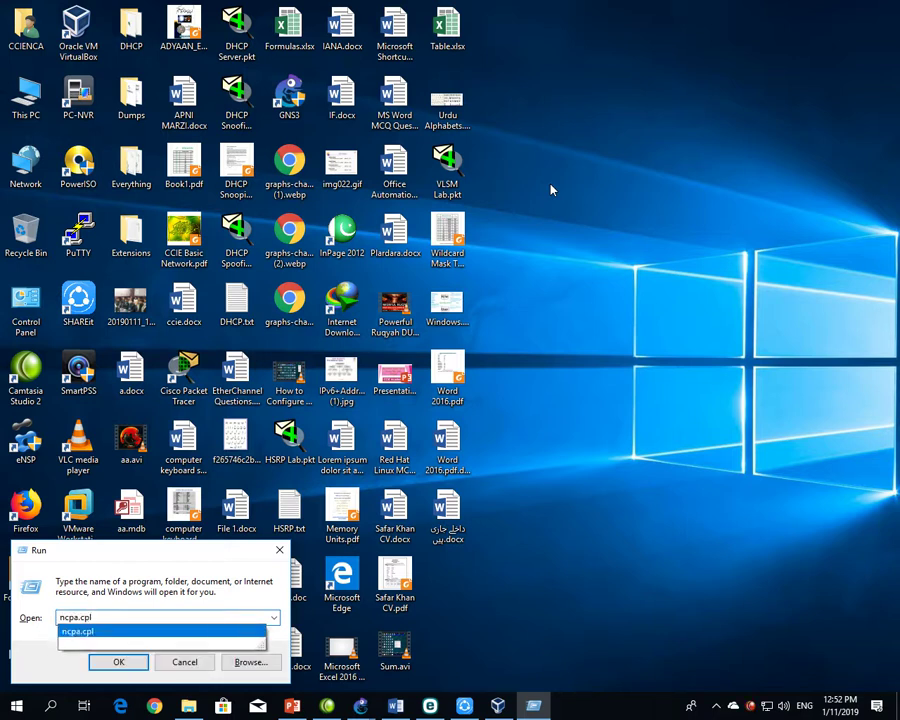
{"action": "key", "text": "Return"}
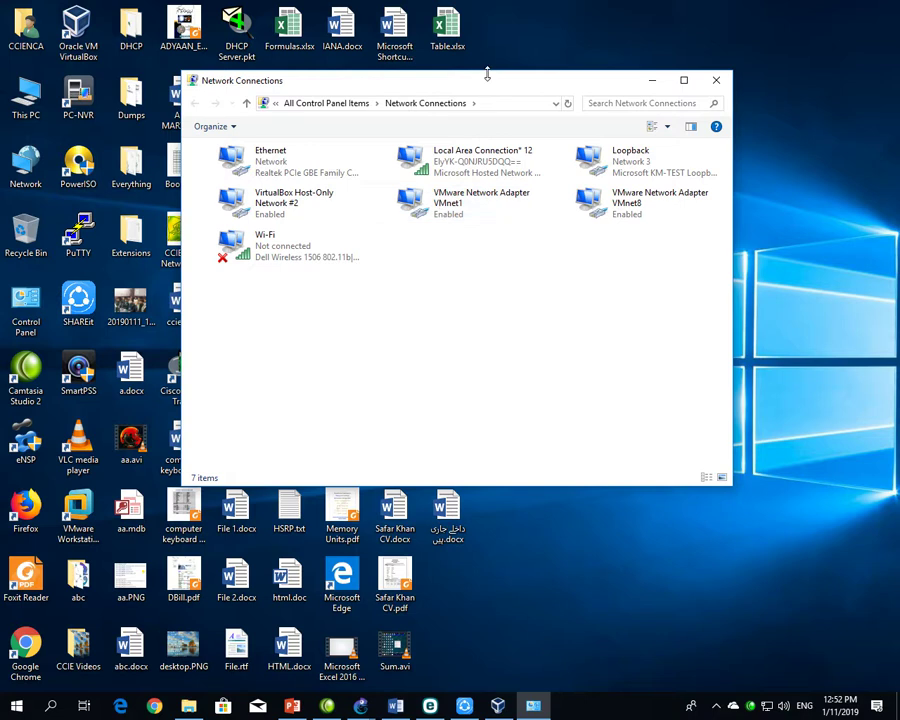
{"action": "double_click", "coordinate": [487, 74]}
{"action": "left_click", "coordinate": [681, 13]}
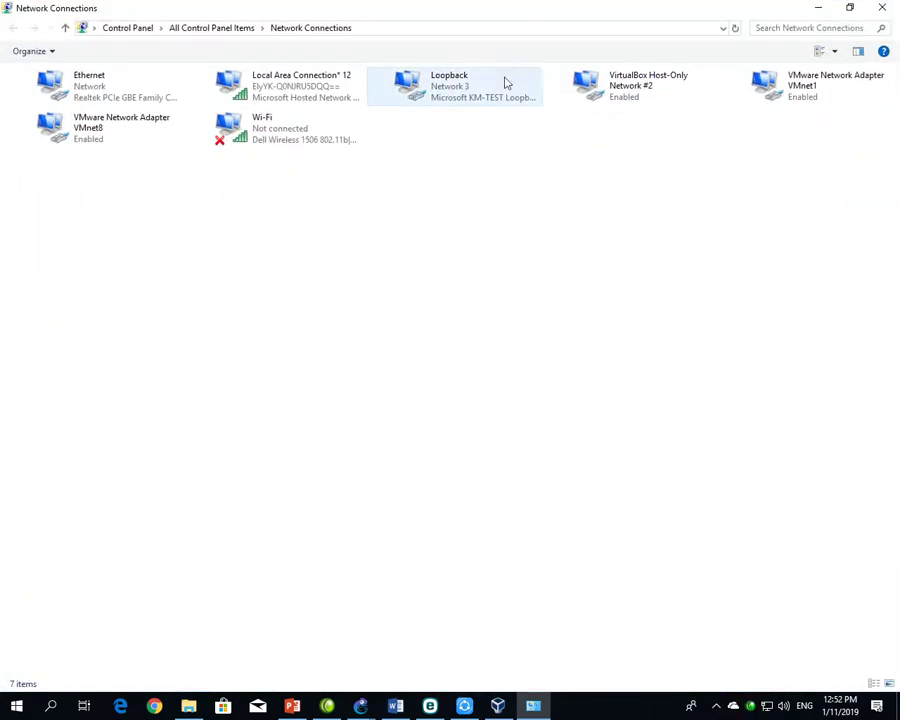
- Assign the static IPv4 address 192.168.1.2 with the auto-filled subnet mask to the Loopback adapter and accept its properties
{"action": "left_click", "coordinate": [449, 84]}
{"action": "right_click", "coordinate": [452, 85]}
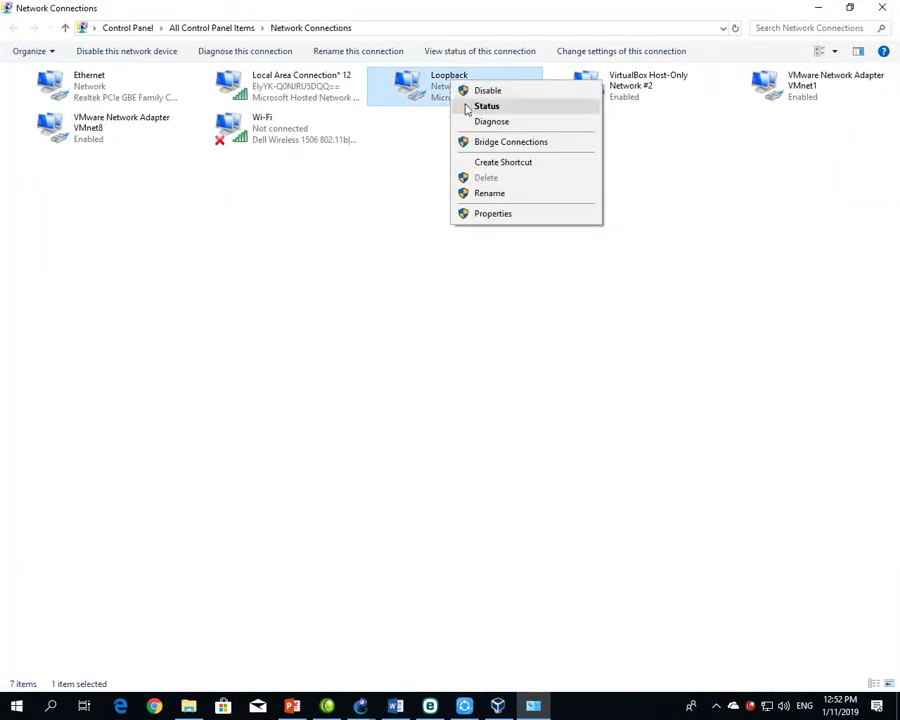
{"action": "left_click", "coordinate": [493, 214]}
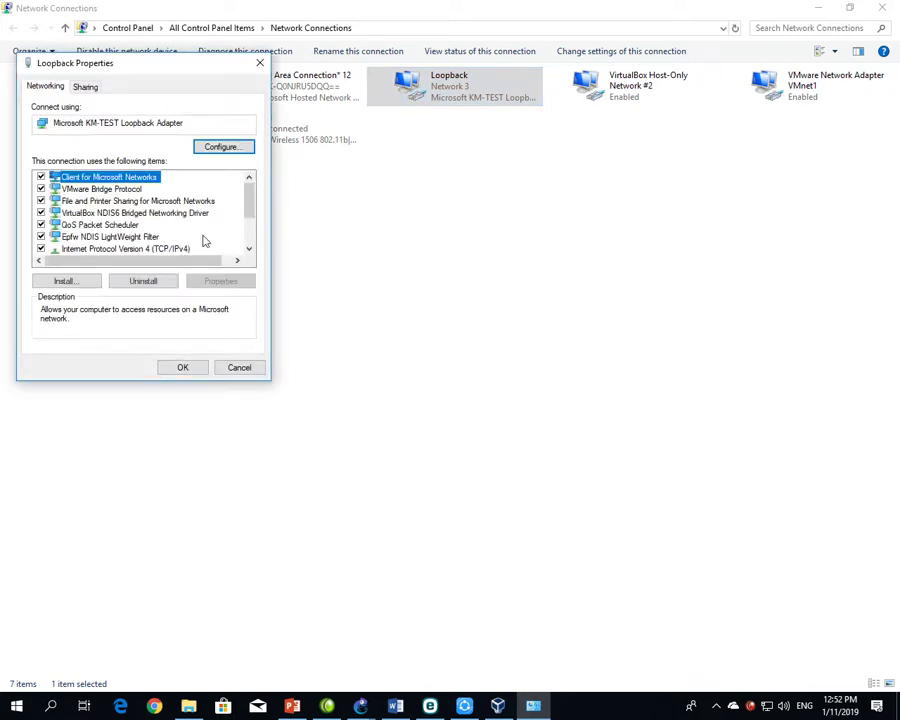
{"action": "double_click", "coordinate": [182, 251]}
{"action": "left_click", "coordinate": [120, 204]}
{"action": "left_click", "coordinate": [120, 217]}
{"action": "left_click", "coordinate": [205, 236]}
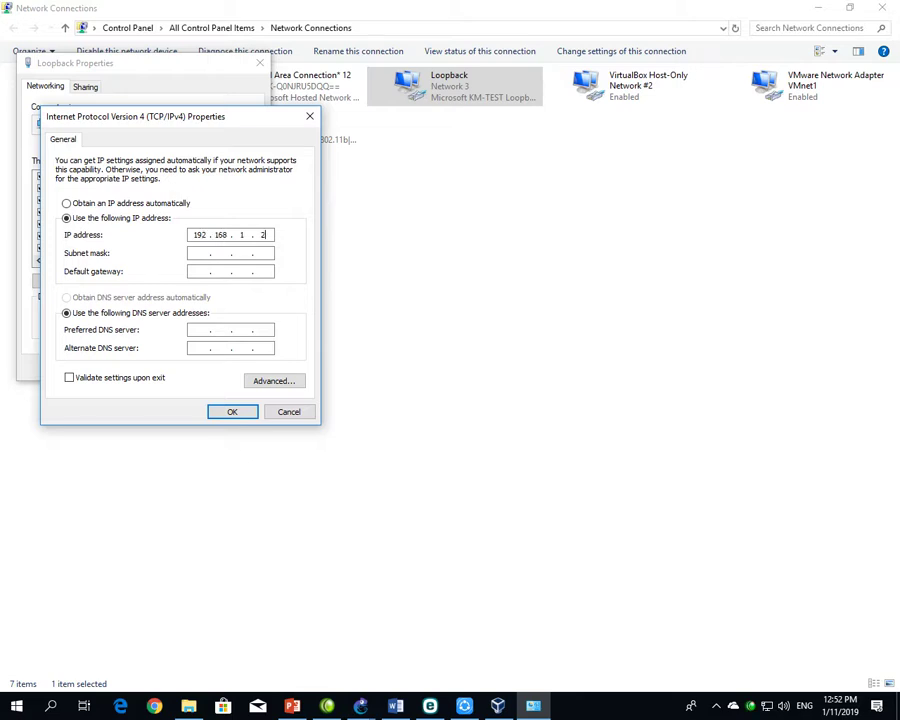
{"action": "left_click", "coordinate": [200, 253]}
{"action": "left_click", "coordinate": [248, 413]}
{"action": "left_click", "coordinate": [184, 365]}
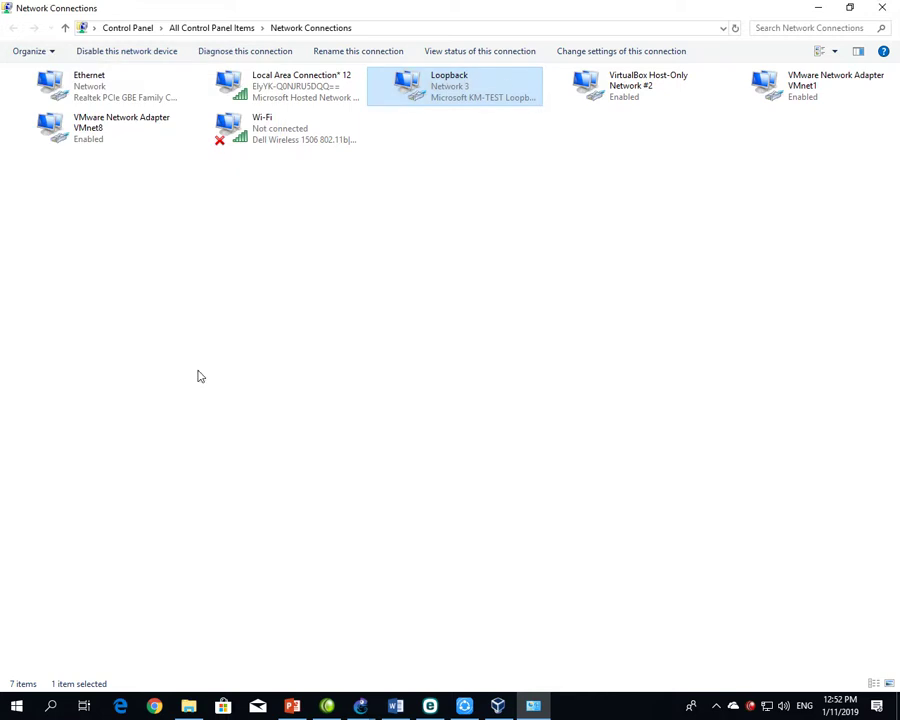
- Switch back to the GNS3 project with the three routers, start R2 and open its console
{"action": "mouse_move", "coordinate": [362, 704]}
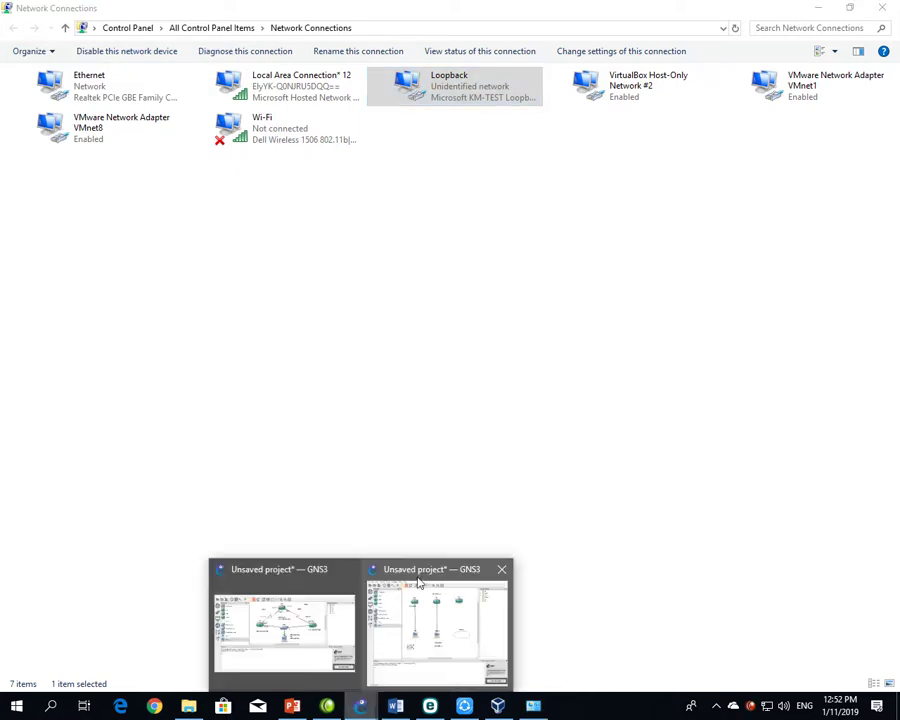
{"action": "left_click", "coordinate": [419, 583]}
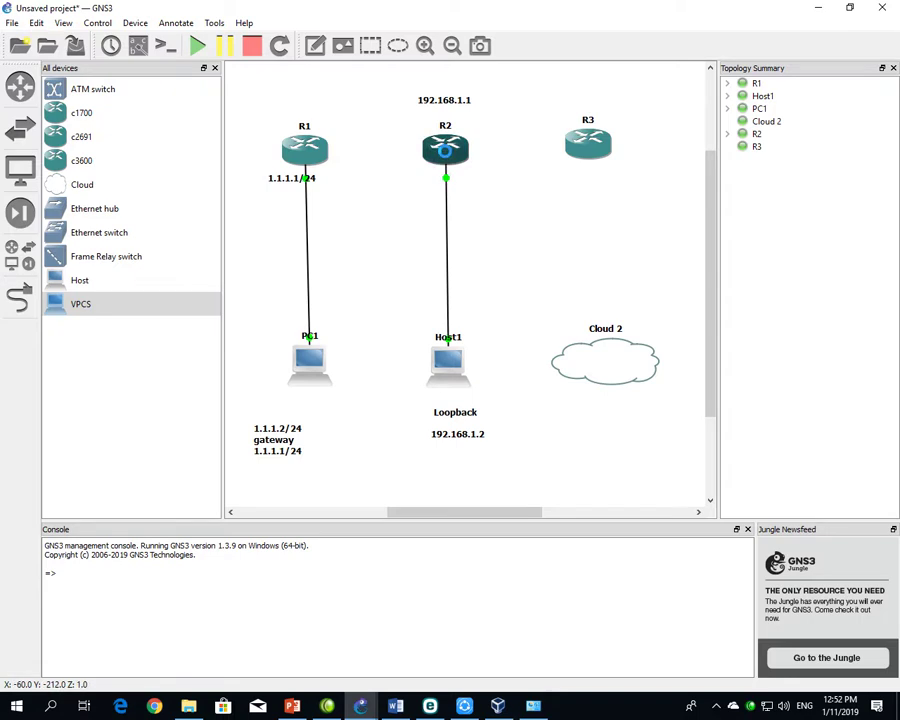
{"action": "mouse_move", "coordinate": [445, 150]}
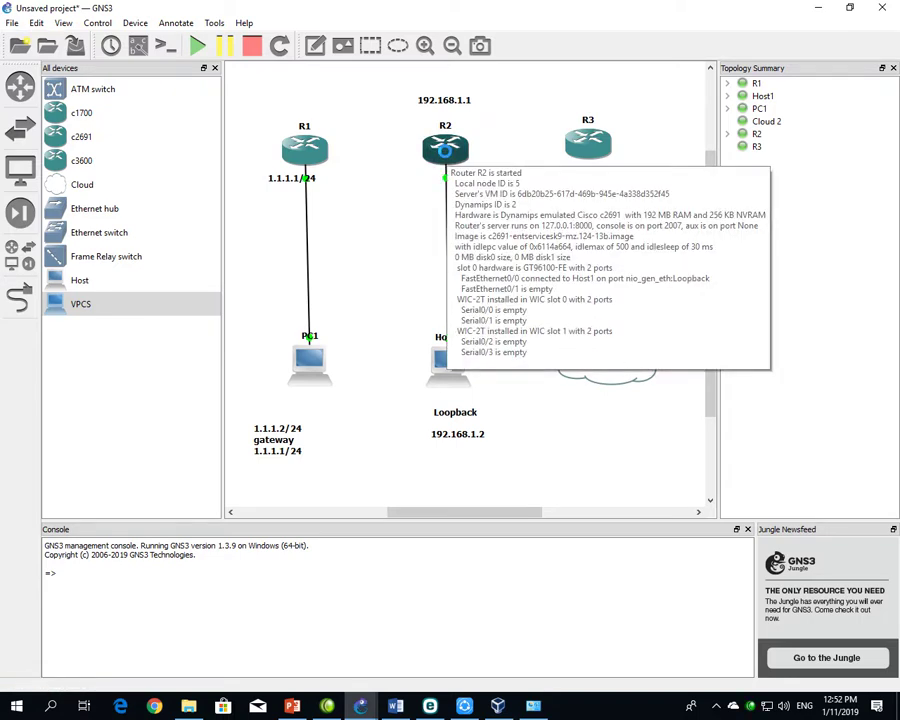
{"action": "right_click", "coordinate": [445, 150]}
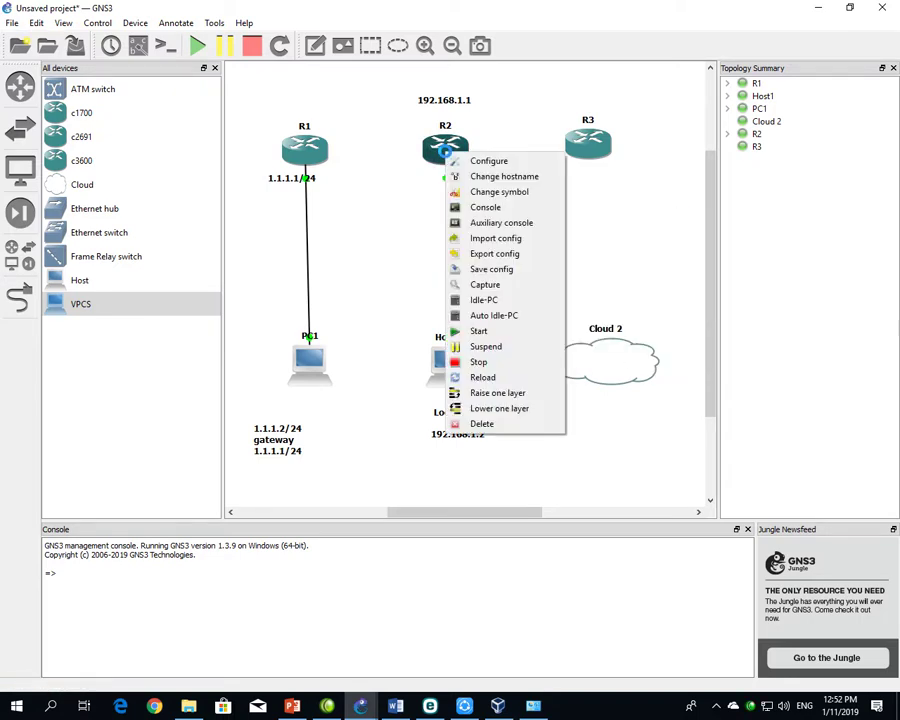
{"action": "left_click", "coordinate": [489, 330]}
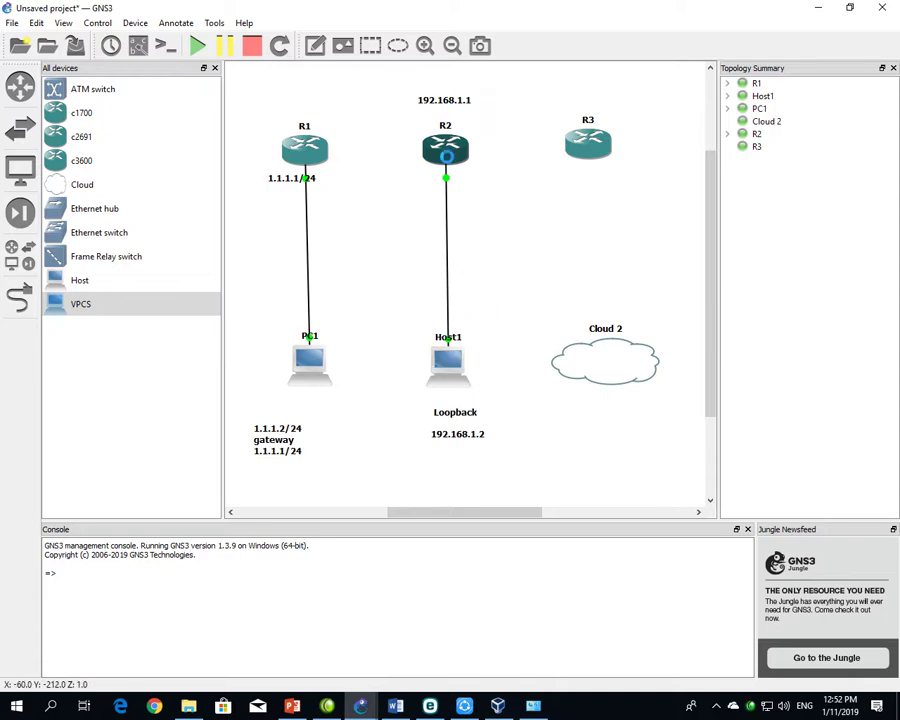
{"action": "double_click", "coordinate": [446, 150]}
- List R2's interfaces with sh ip int br and examine the FastEthernet0/0 line
{"action": "type", "text": "con"}
{"action": "key", "text": "BackSpace"}
{"action": "key", "text": "BackSpace"}
{"action": "key", "text": "BackSpace"}
{"action": "type", "text": "sh ipi"}
{"action": "key", "text": "BackSpace"}
{"action": "type", "text": "int br"}
{"action": "key", "text": "Return"}
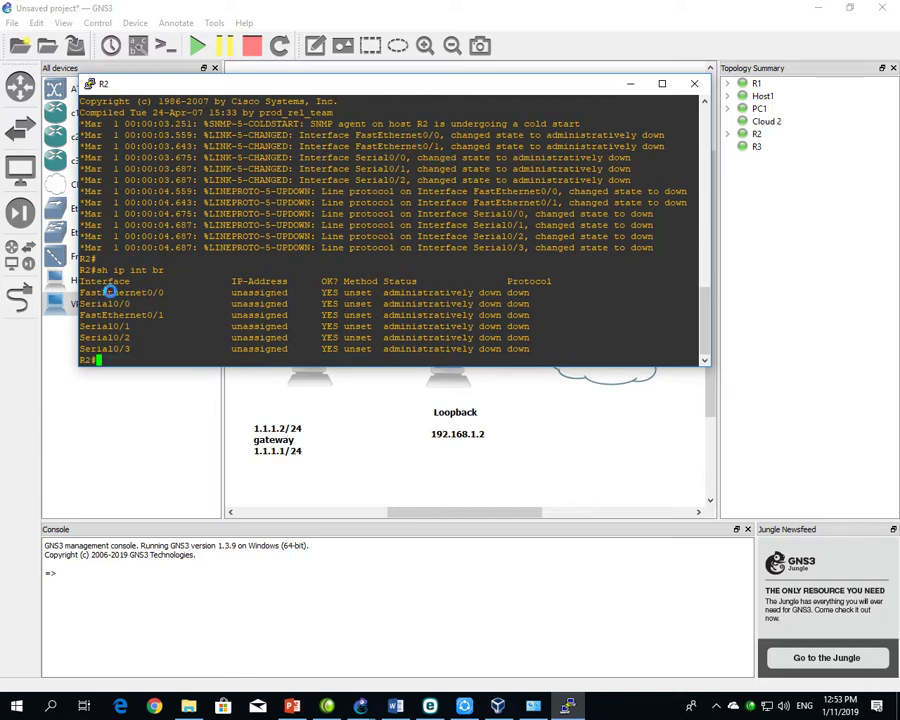
{"action": "left_click_drag", "start_coordinate": [80, 292], "coordinate": [534, 294]}
{"action": "left_click", "coordinate": [535, 296]}
- Enter R2's configuration mode and assign IP address 192.168.1.1 255.255.255.0 to interface fastEthernet 0/0
{"action": "type", "text": "conf t"}
{"action": "key", "text": "Return"}
{"action": "type", "text": "in"}
{"action": "key", "text": "Tab"}
{"action": "type", "text": "fa"}
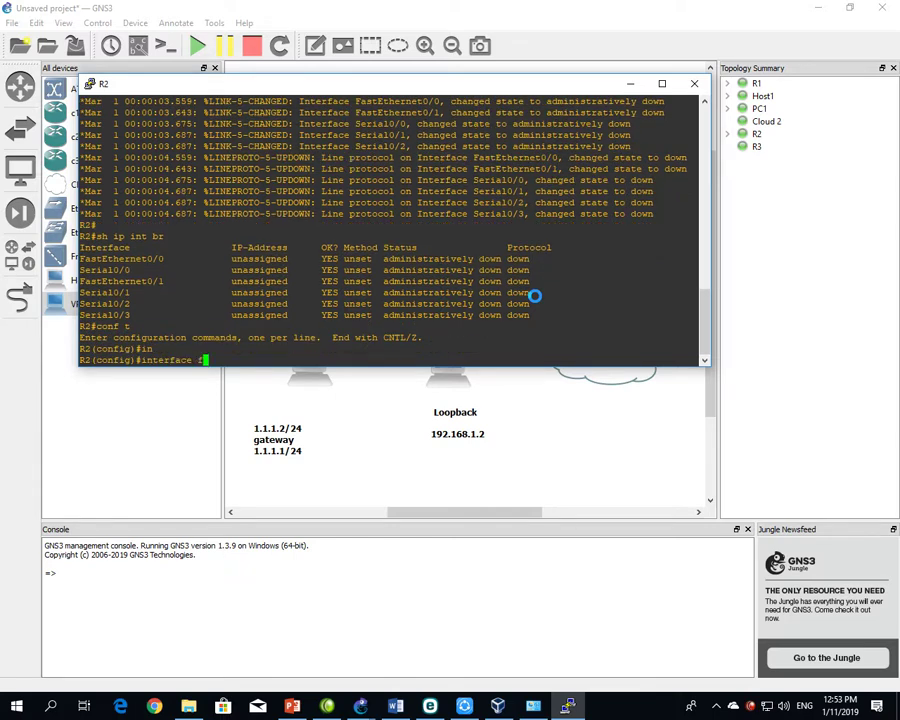
{"action": "key", "text": "Tab"}
{"action": "type", "text": "0/0"}
{"action": "key", "text": "Return"}
{"action": "type", "text": "ip add"}
{"action": "key", "text": "Tab"}
{"action": "type", "text": "192.168.1.1 255.255.255."}
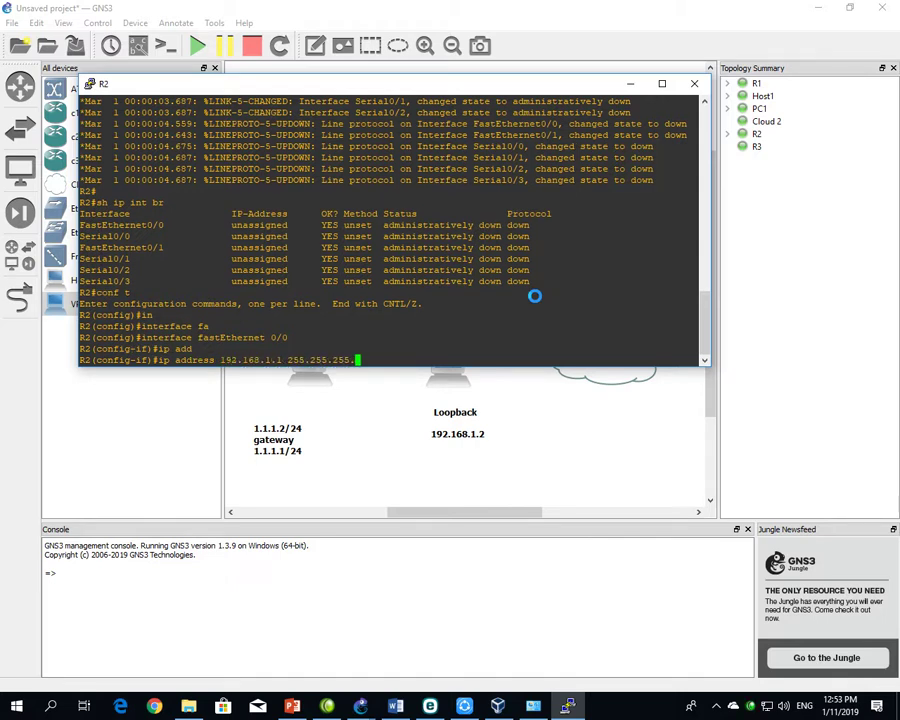
{"action": "type", "text": "0"}
{"action": "key", "text": "Return"}
- Enable R2's FastEthernet0/0 with no sh and end configuration mode
{"action": "type", "text": "no sh"}
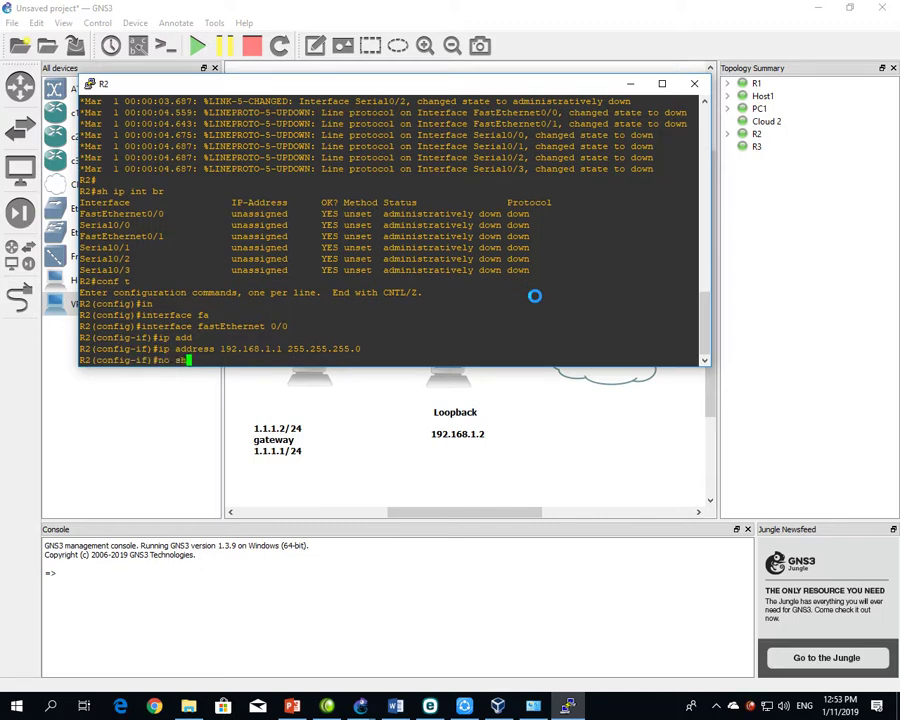
{"action": "key", "text": "Return"}
{"action": "type", "text": "end"}
{"action": "key", "text": "Return"}
{"action": "key", "text": "Return"}
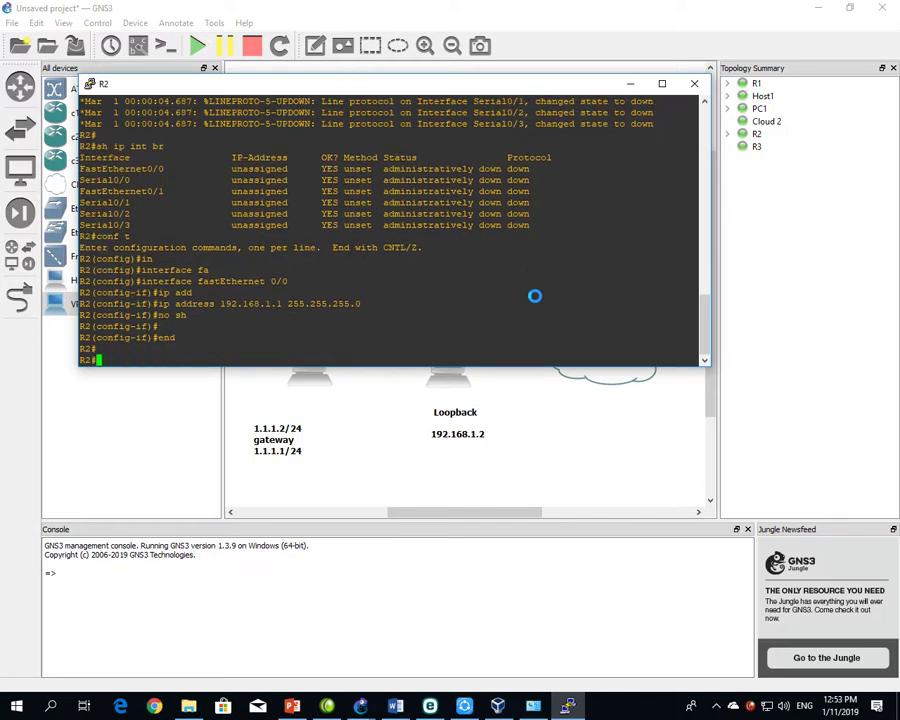
- Ping the loopback host at 192.168.1.2 from R2's console
{"action": "type", "text": "pin"}
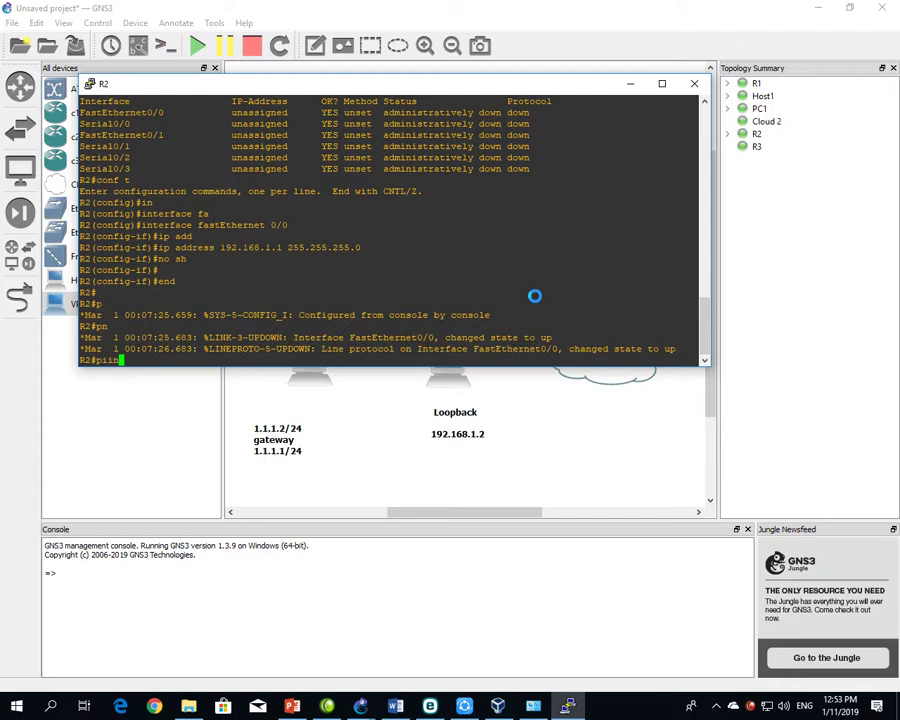
{"action": "type", "text": "g 192.168.1.2"}
{"action": "key", "text": "Return"}
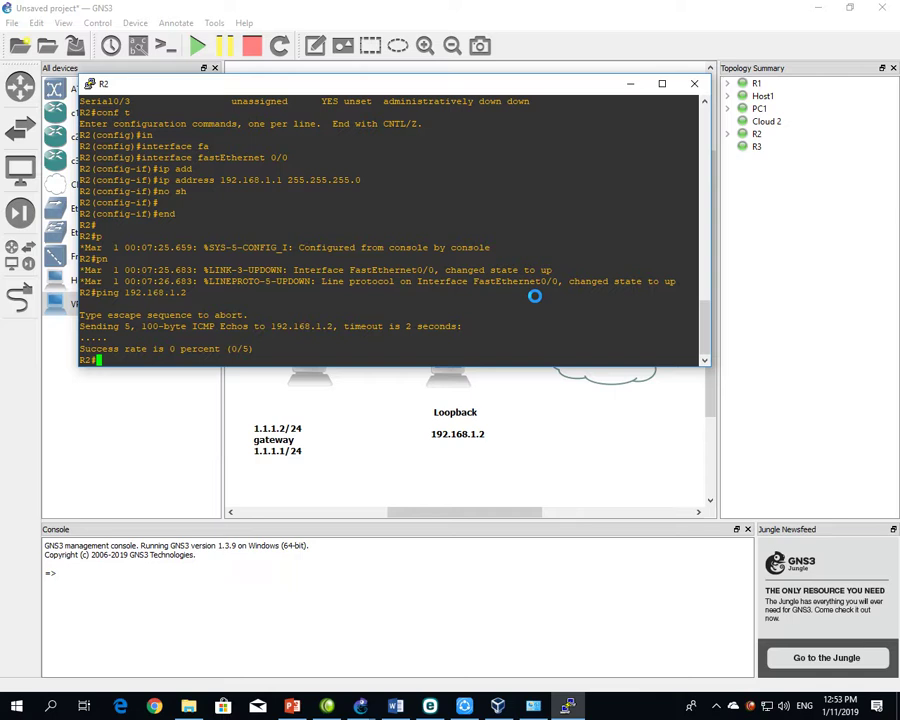
- Open a Windows command prompt and ping R2's address 192.168.1.1 from the host computer
{"action": "key", "text": "super+r"}
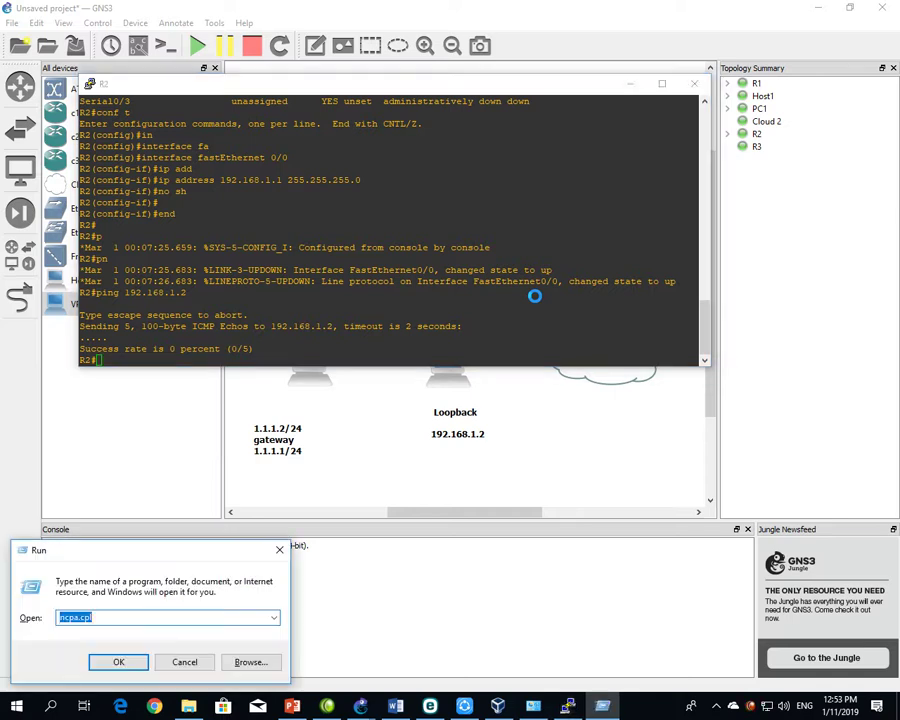
{"action": "type", "text": "cmd"}
{"action": "key", "text": "Return"}
{"action": "type", "text": "ping 192.168.1.1"}
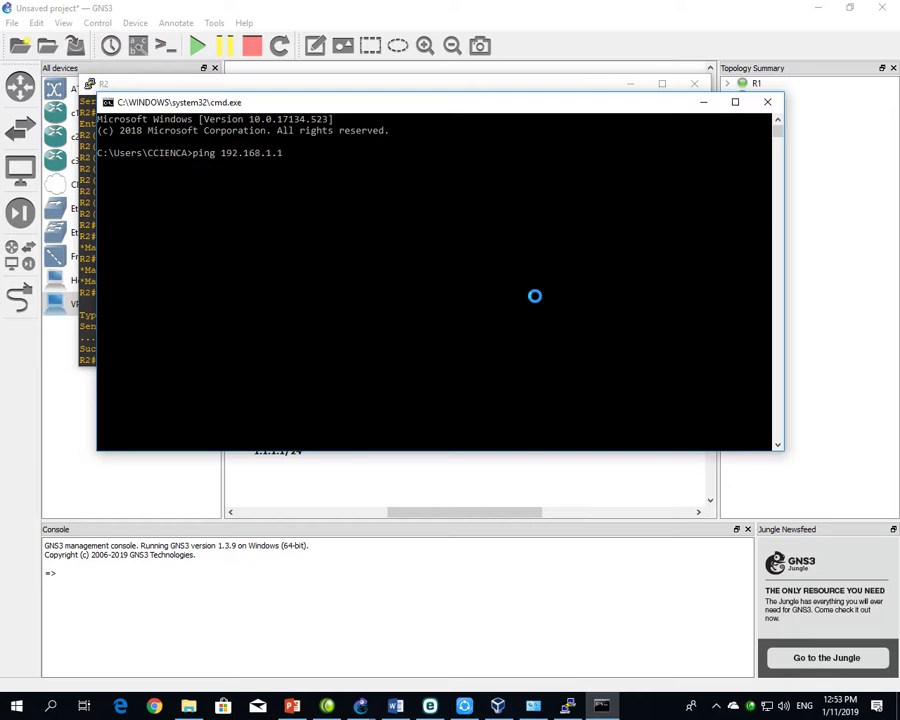
{"action": "key", "text": "Return"}
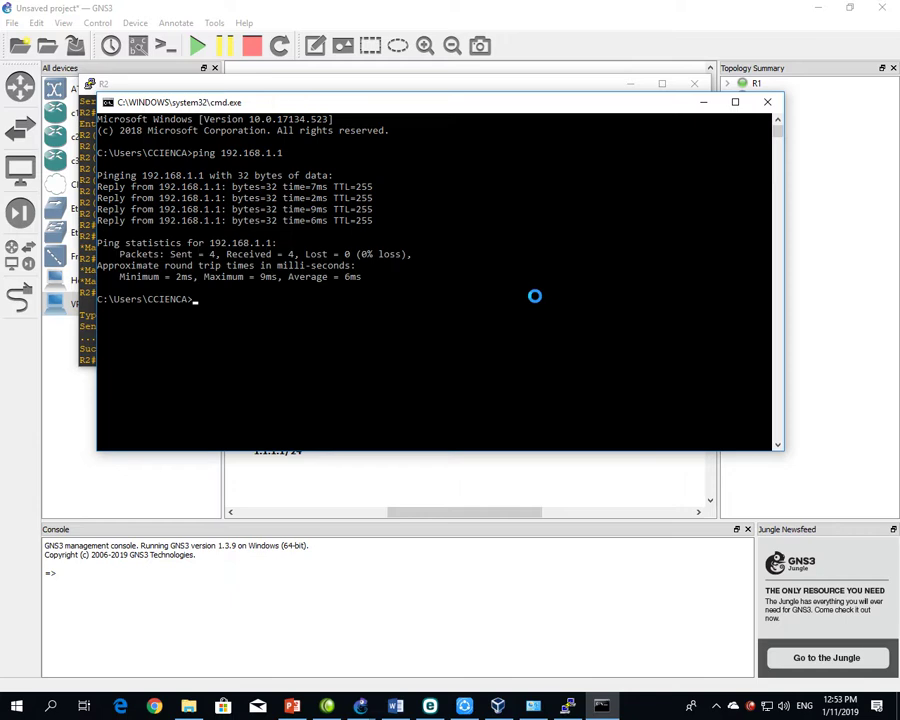
- Disable the ESET Smart Security personal firewall for 10 minutes and repeat R2's ping to 192.168.1.2
{"action": "left_click", "coordinate": [87, 325]}
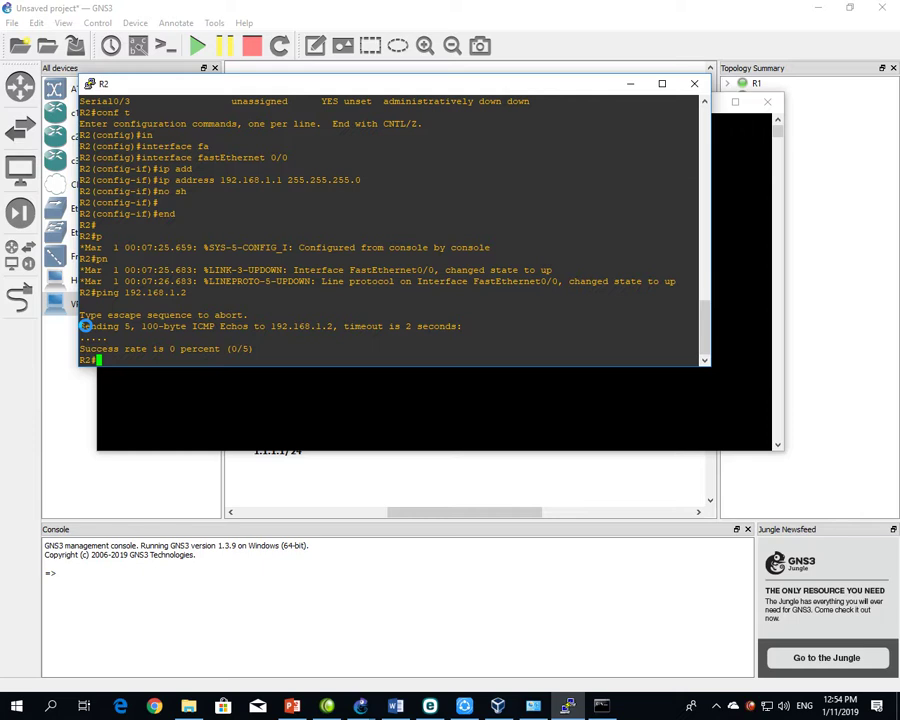
{"action": "left_click", "coordinate": [717, 707]}
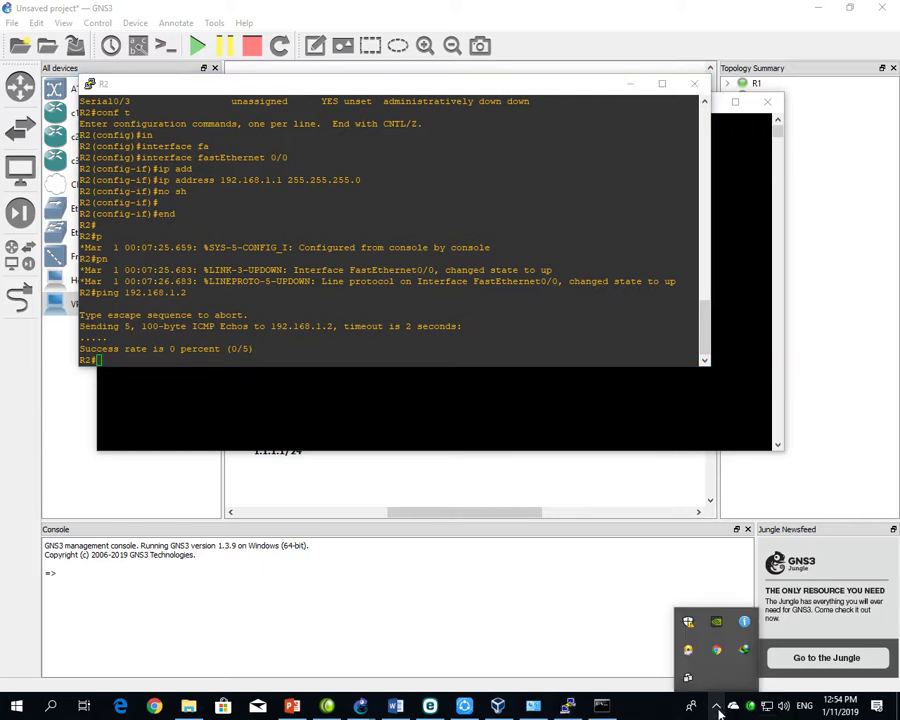
{"action": "left_click", "coordinate": [744, 621]}
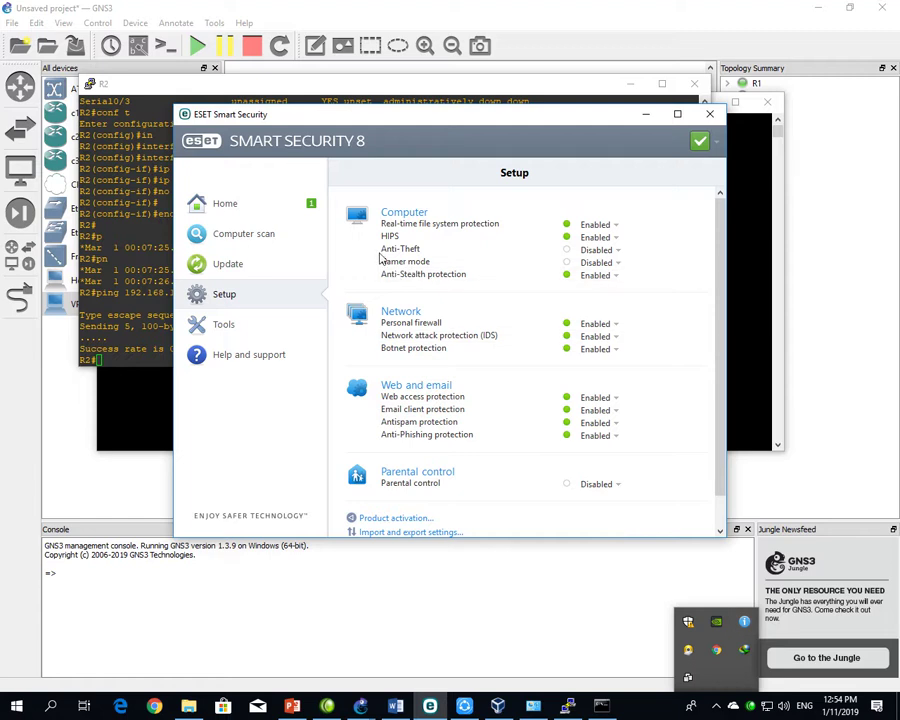
{"action": "left_click", "coordinate": [201, 119]}
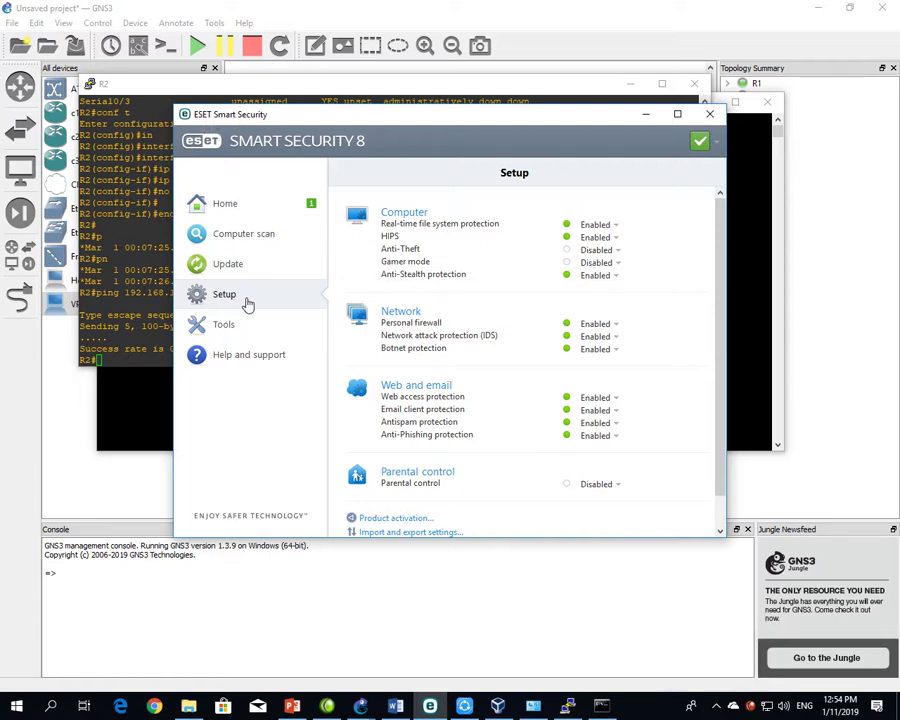
{"action": "left_click", "coordinate": [615, 325]}
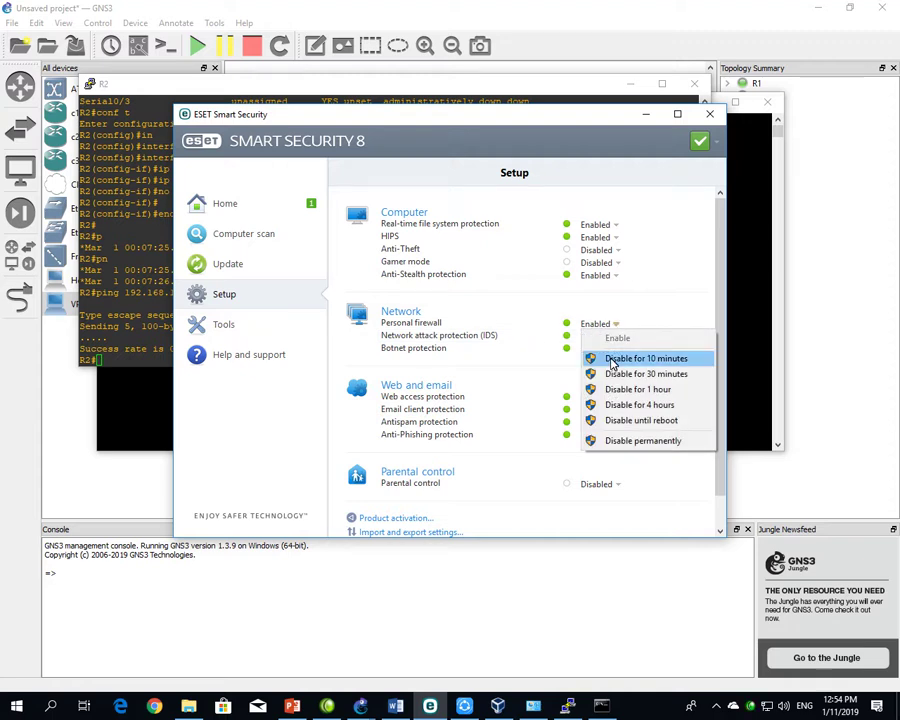
{"action": "left_click", "coordinate": [612, 359]}
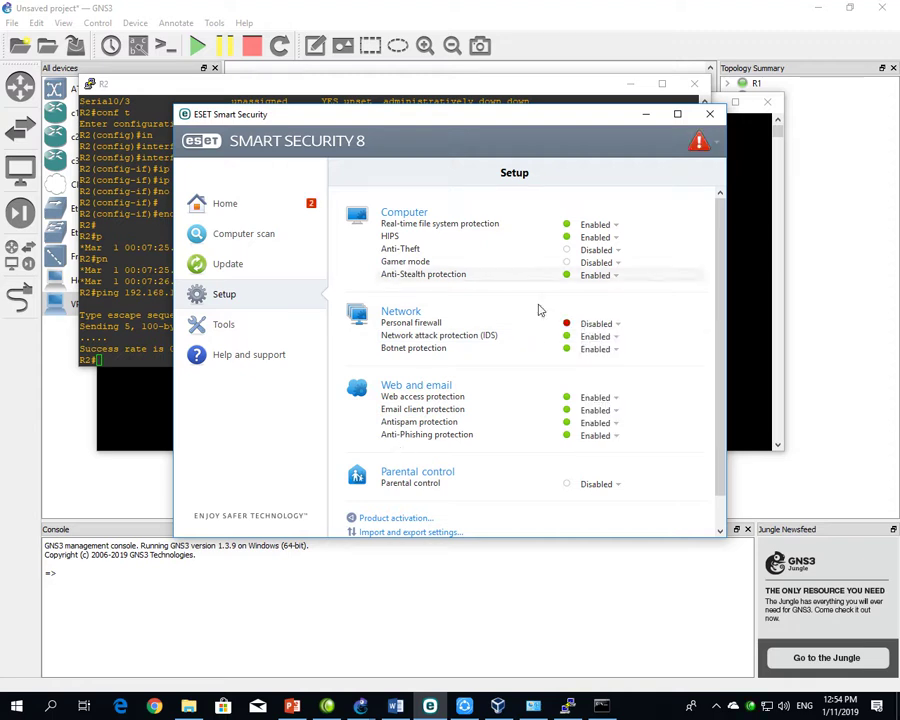
{"action": "left_click", "coordinate": [640, 116]}
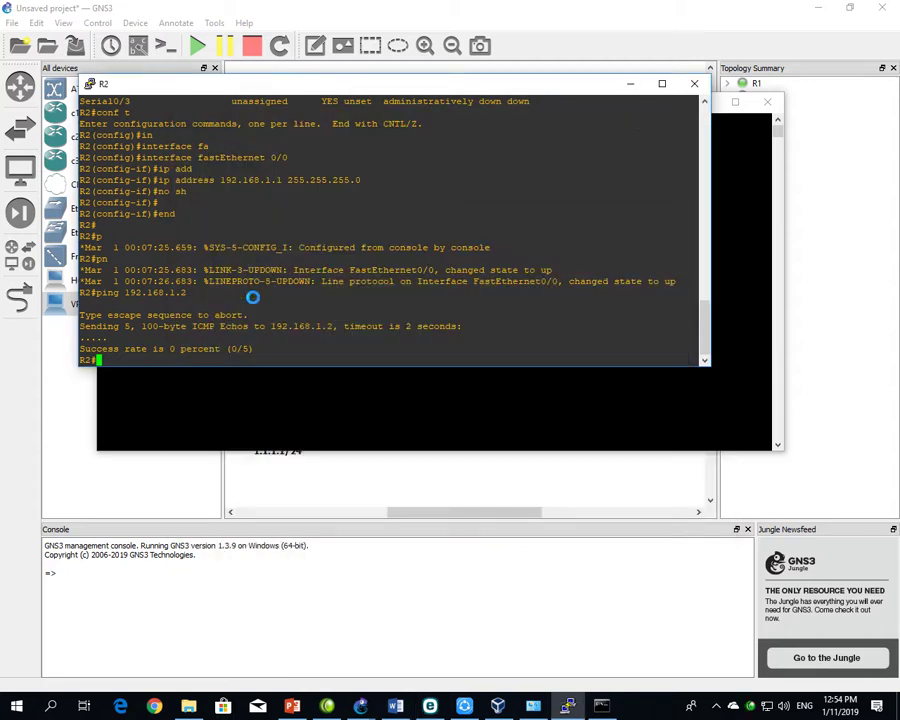
{"action": "key", "text": "Up"}
{"action": "key", "text": "Return"}
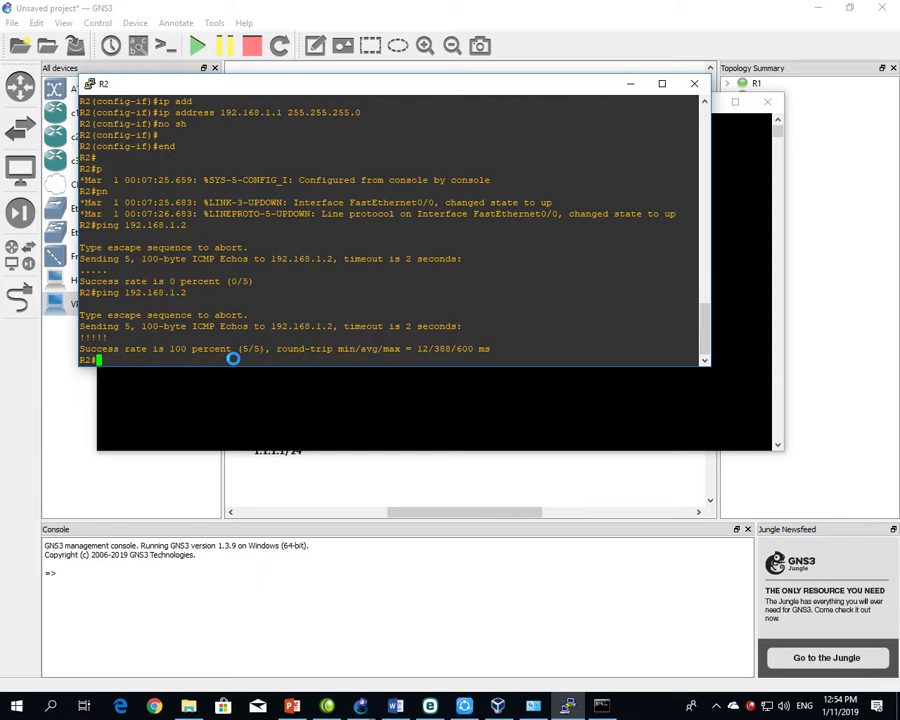
- Enable the ESET personal firewall again and rerun the ping to 192.168.1.2 from R2's console
{"action": "left_click", "coordinate": [716, 706]}
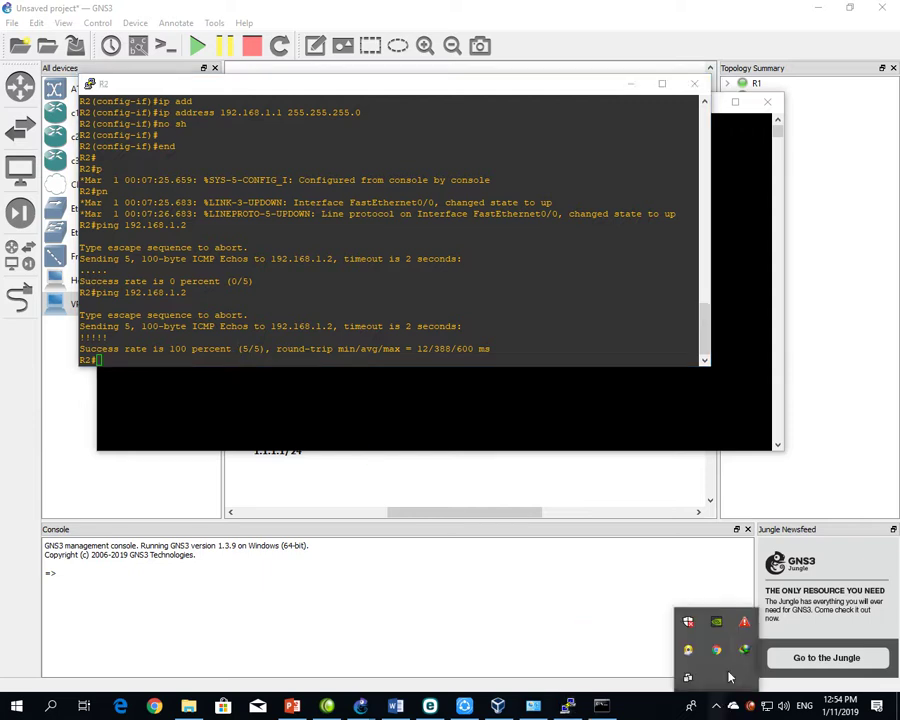
{"action": "left_click", "coordinate": [744, 650]}
{"action": "left_click", "coordinate": [603, 324]}
{"action": "left_click", "coordinate": [612, 342]}
{"action": "left_click", "coordinate": [134, 259]}
{"action": "key", "text": "Up"}
{"action": "key", "text": "Return"}
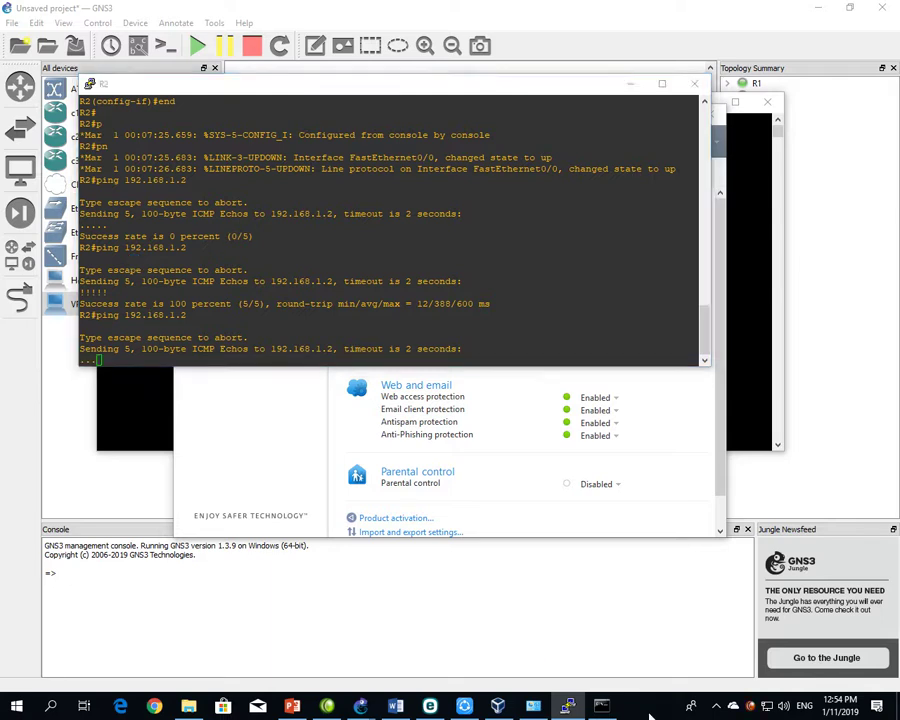
{"action": "left_click", "coordinate": [381, 310]}
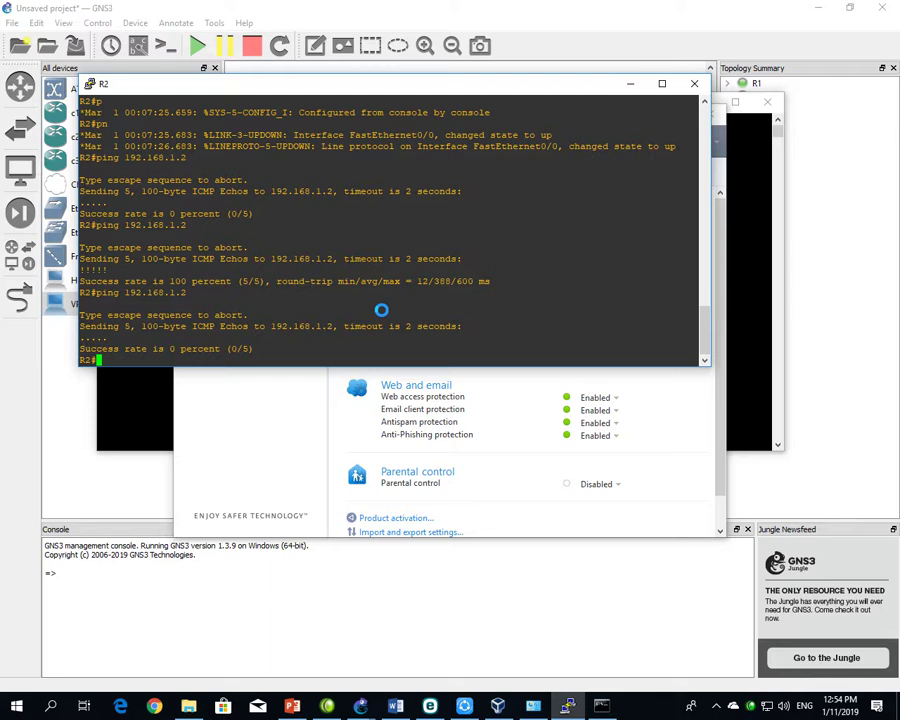
- Close R2's console, the ESET Smart Security window and the Windows command prompt
{"action": "left_click", "coordinate": [694, 83]}
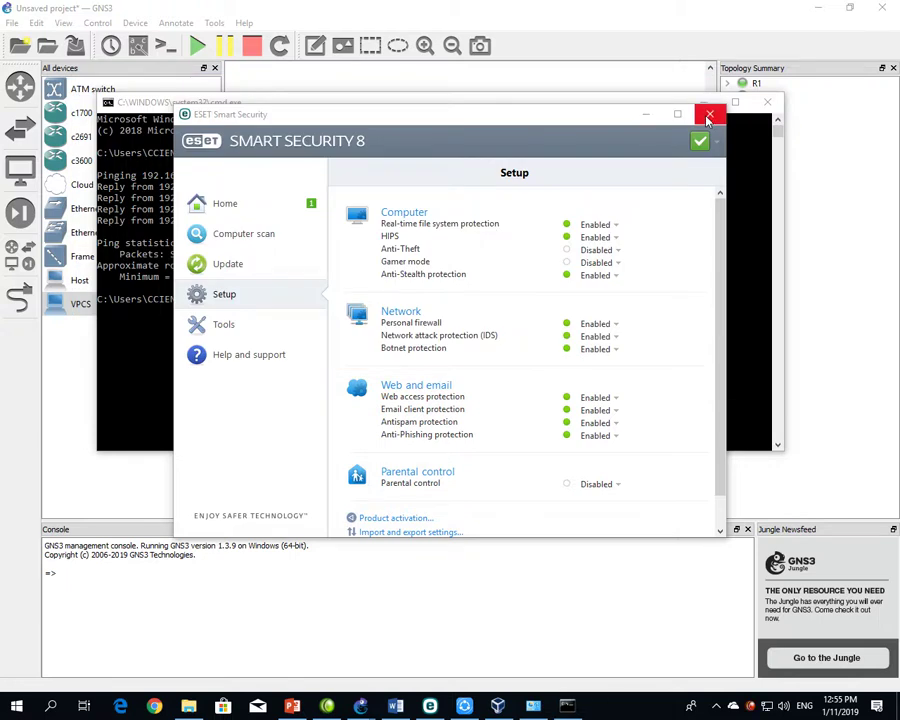
{"action": "left_click", "coordinate": [708, 118]}
{"action": "left_click", "coordinate": [765, 102]}
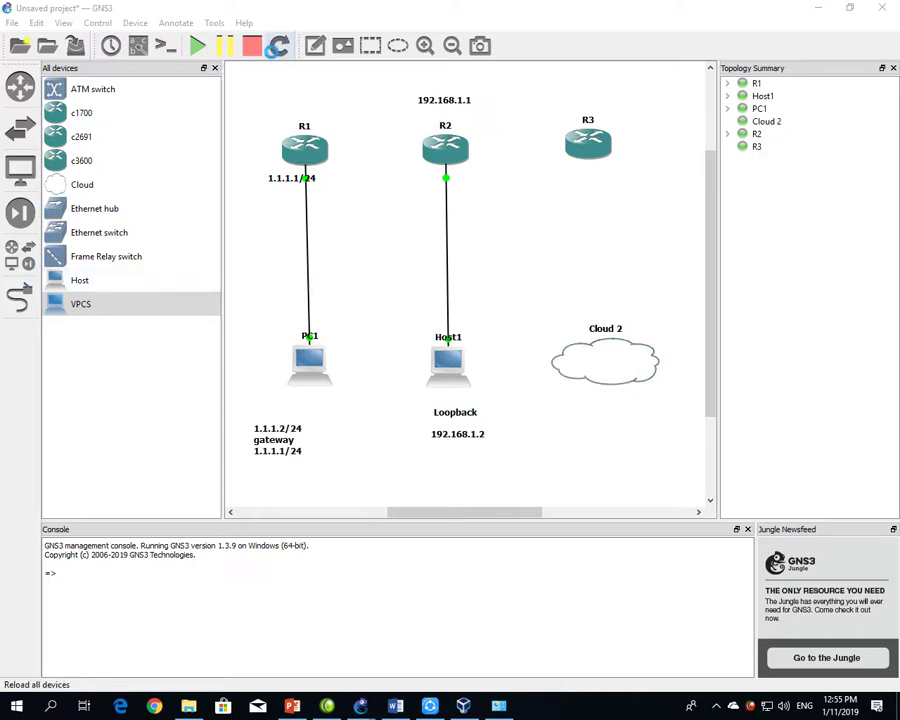
- Add the note "Internet" inside Cloud 2 and shift R3 slightly to line up above the cloud
{"action": "left_click", "coordinate": [315, 45]}
{"action": "left_click", "coordinate": [569, 357]}
{"action": "type", "text": "Intern"}
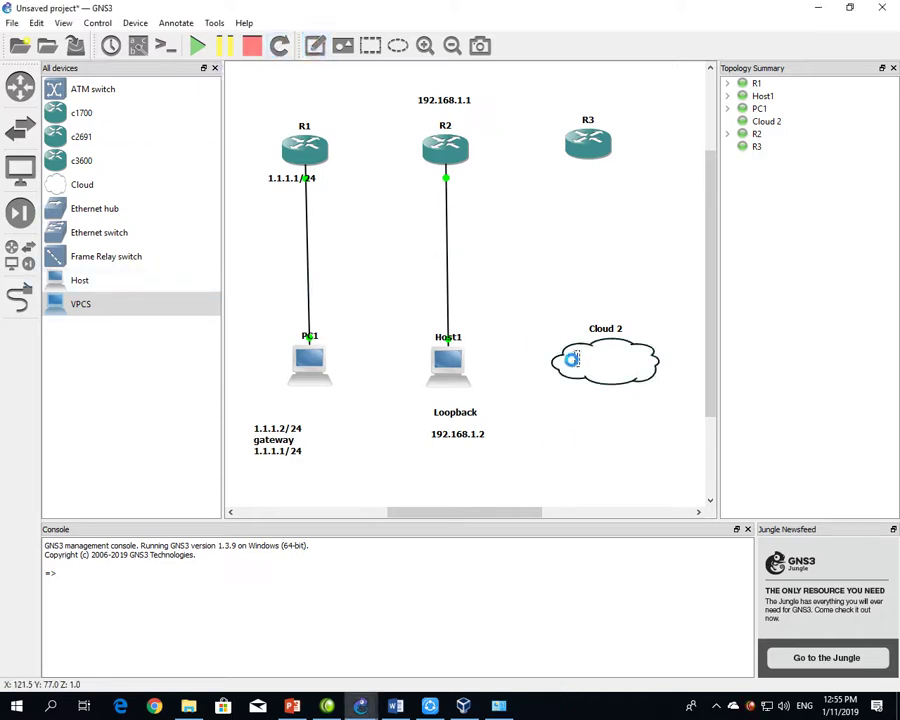
{"action": "type", "text": "et"}
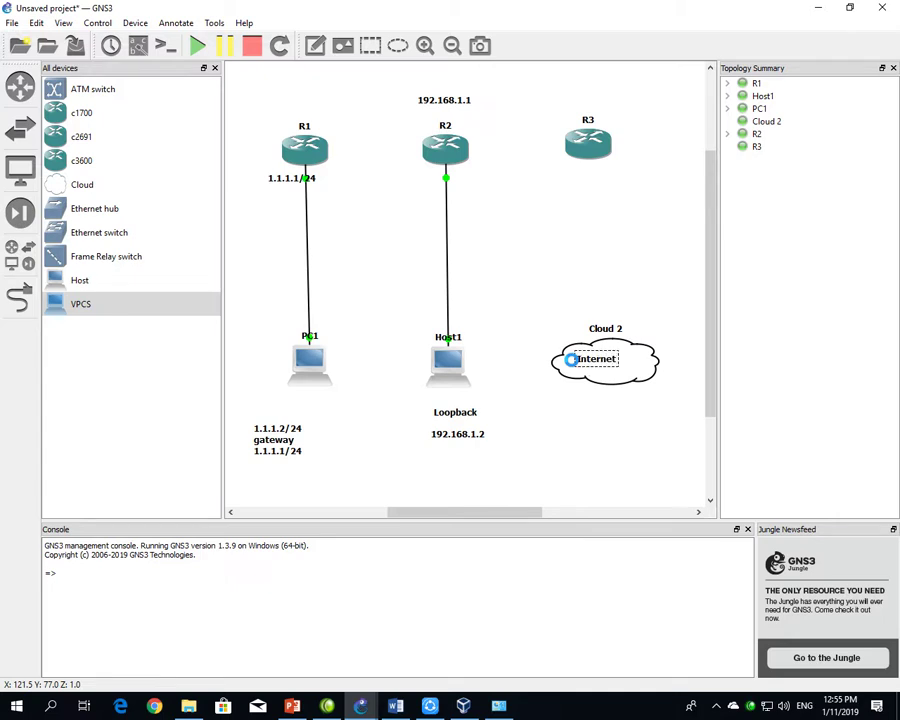
{"action": "left_click", "coordinate": [617, 263]}
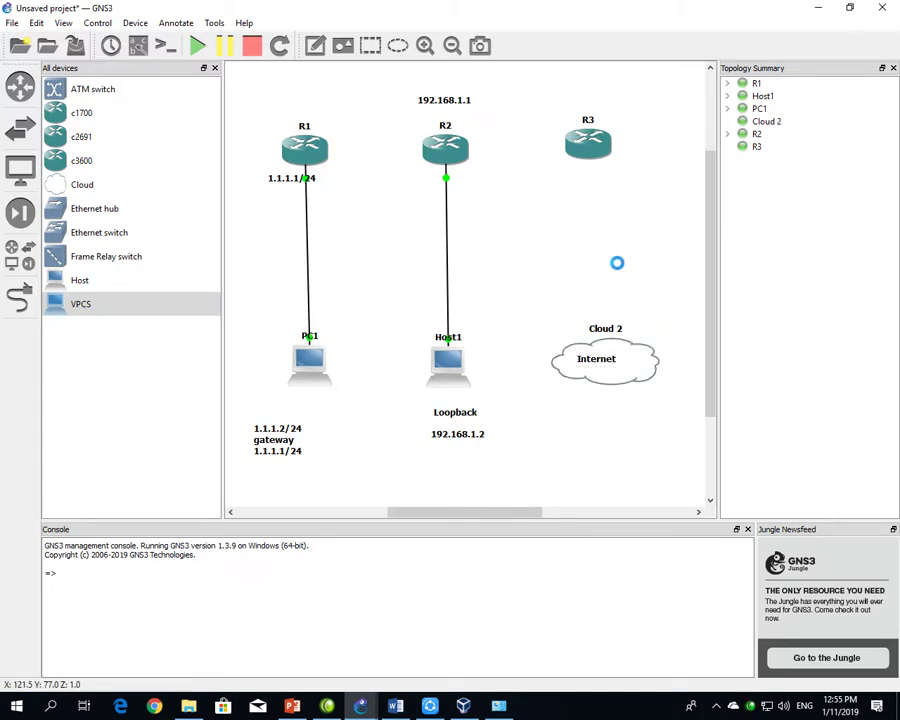
{"action": "left_click_drag", "start_coordinate": [571, 174], "coordinate": [583, 183]}
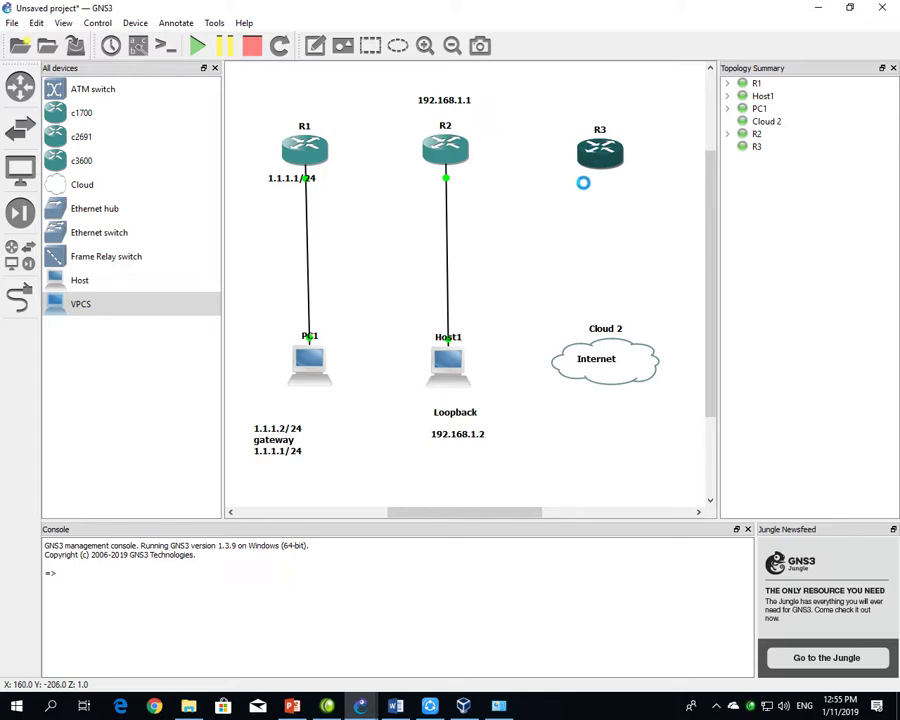
- Try to link R3's FastEthernet0/0 to Cloud 2
{"action": "left_click", "coordinate": [20, 295]}
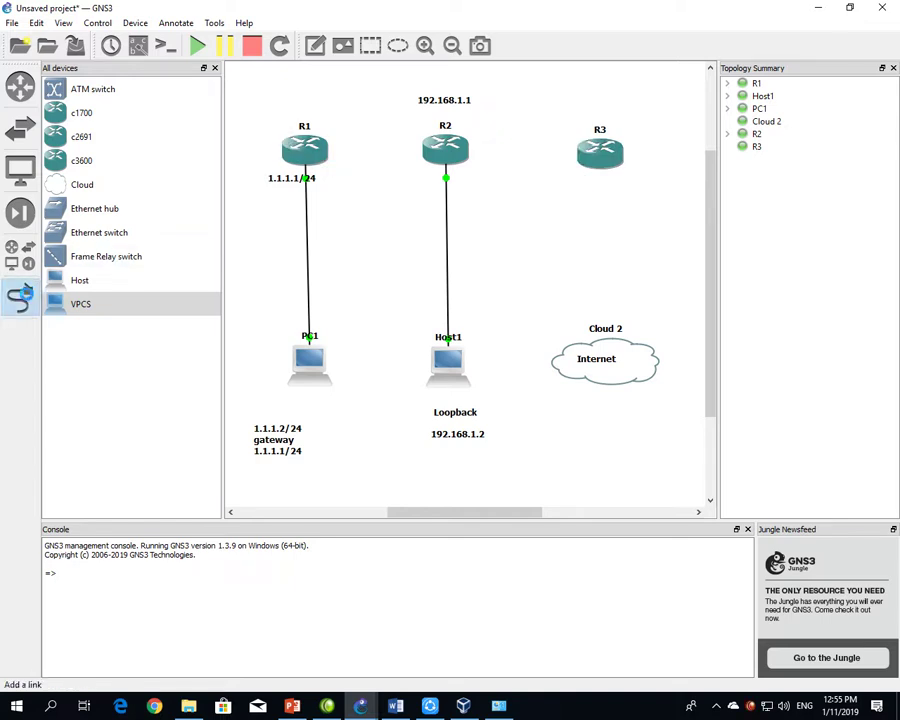
{"action": "left_click", "coordinate": [599, 162]}
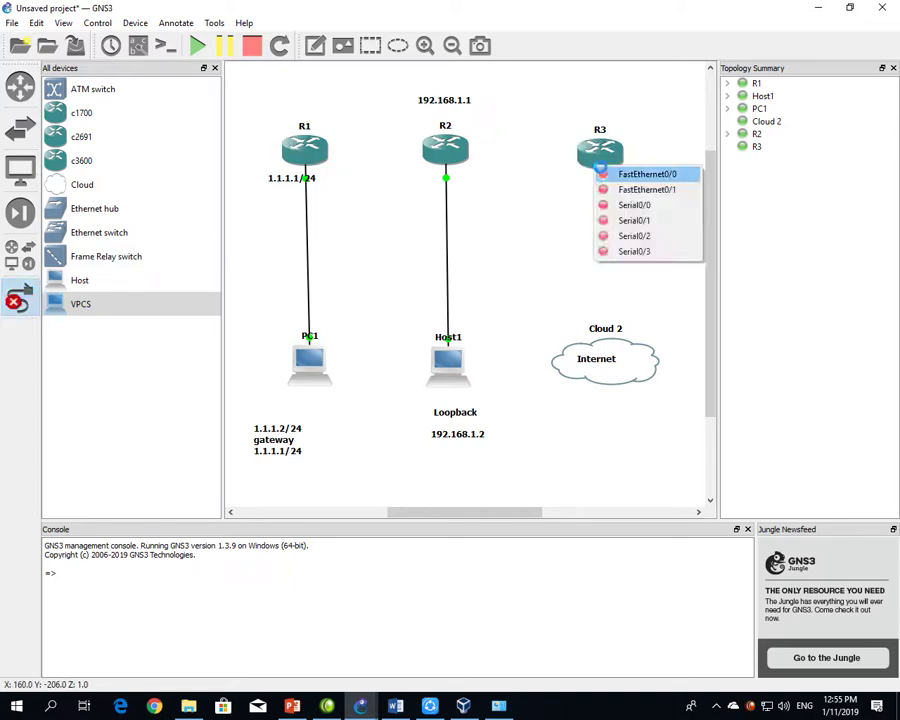
{"action": "left_click", "coordinate": [616, 174]}
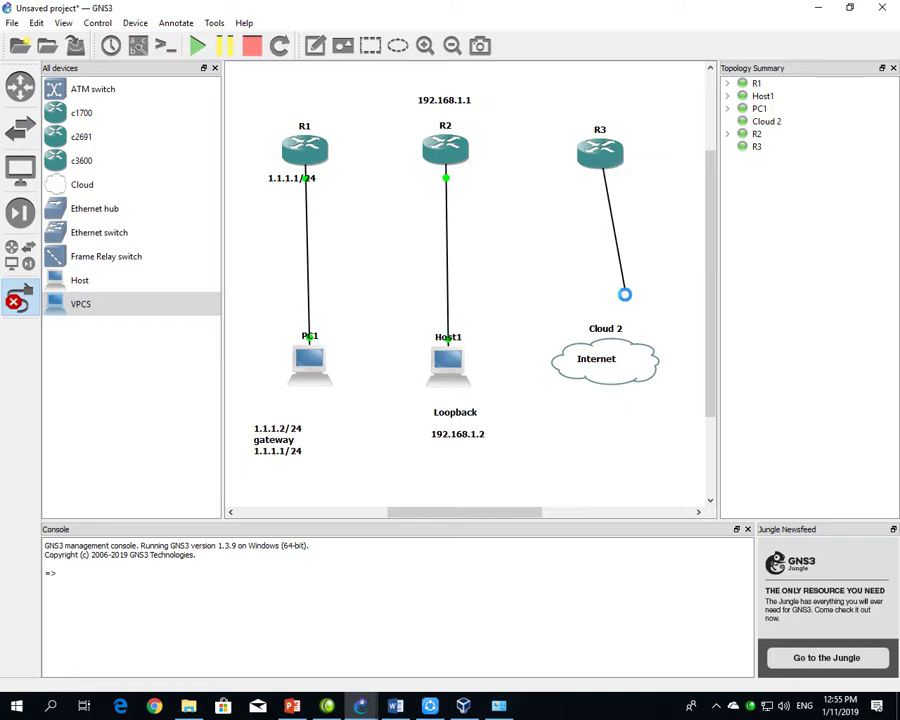
{"action": "left_click", "coordinate": [604, 344]}
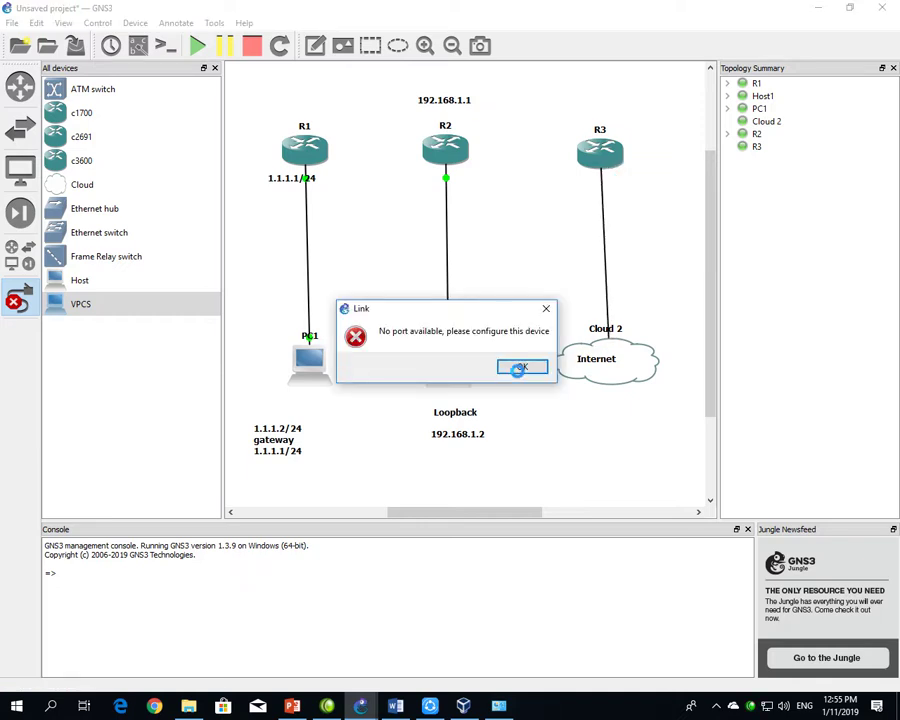
{"action": "left_click", "coordinate": [520, 366]}
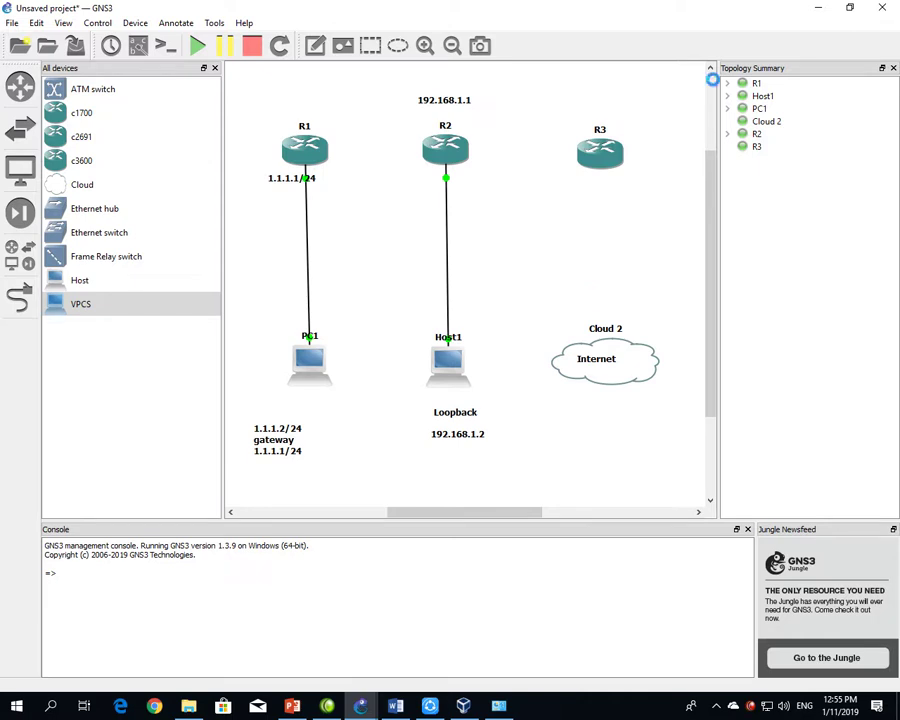
- Switch to Network Connections and examine the Ethernet adapter's connection details, including its IPv4 address and default gateway
{"action": "key", "text": "alt+Tab"}
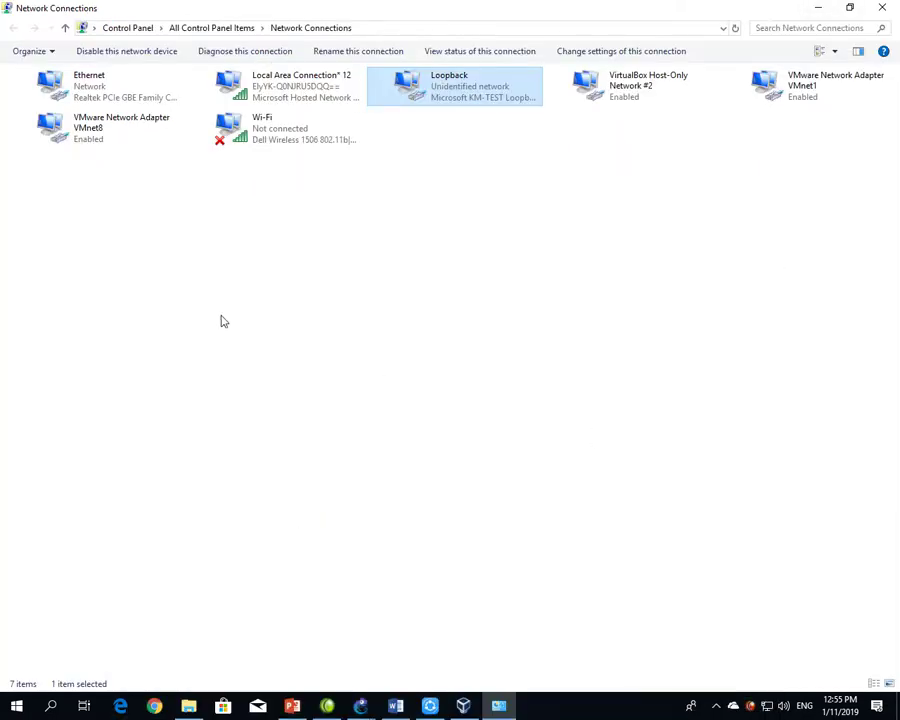
{"action": "left_click", "coordinate": [220, 315]}
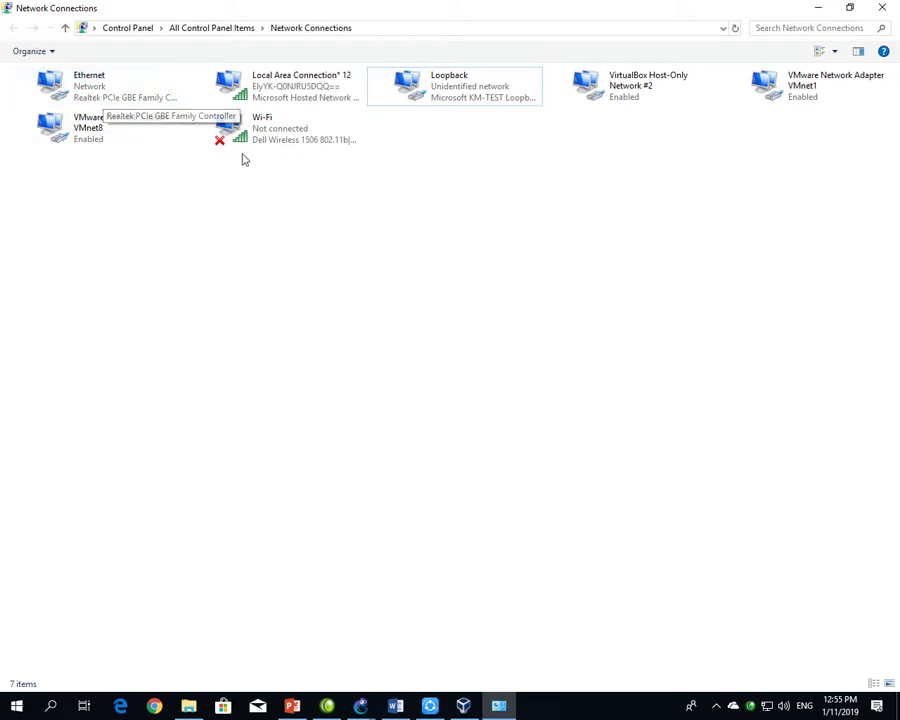
{"action": "double_click", "coordinate": [77, 93]}
{"action": "left_click", "coordinate": [370, 344]}
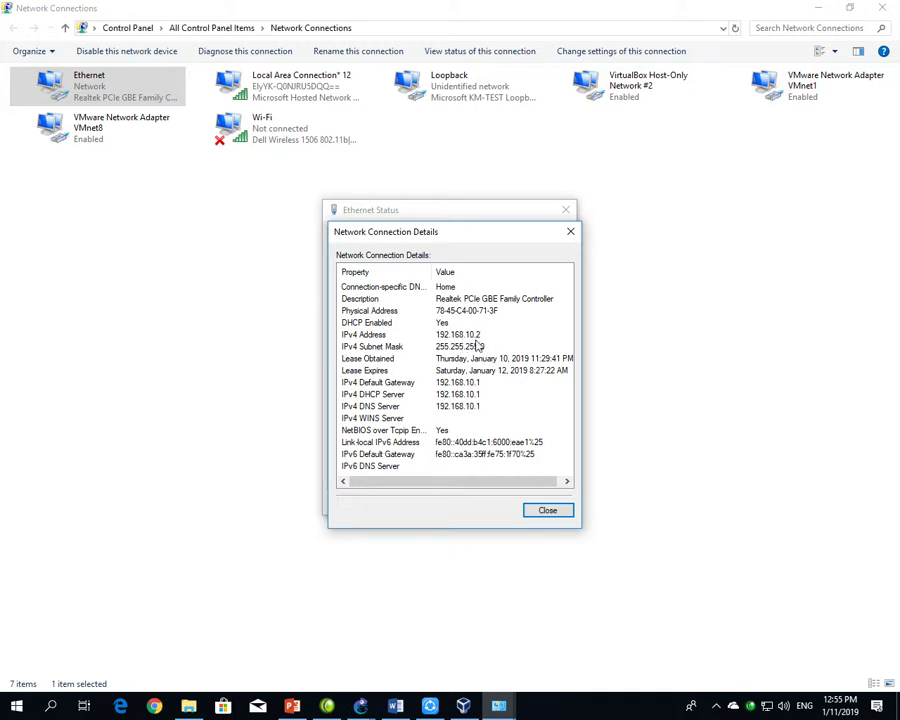
{"action": "left_click", "coordinate": [547, 509]}
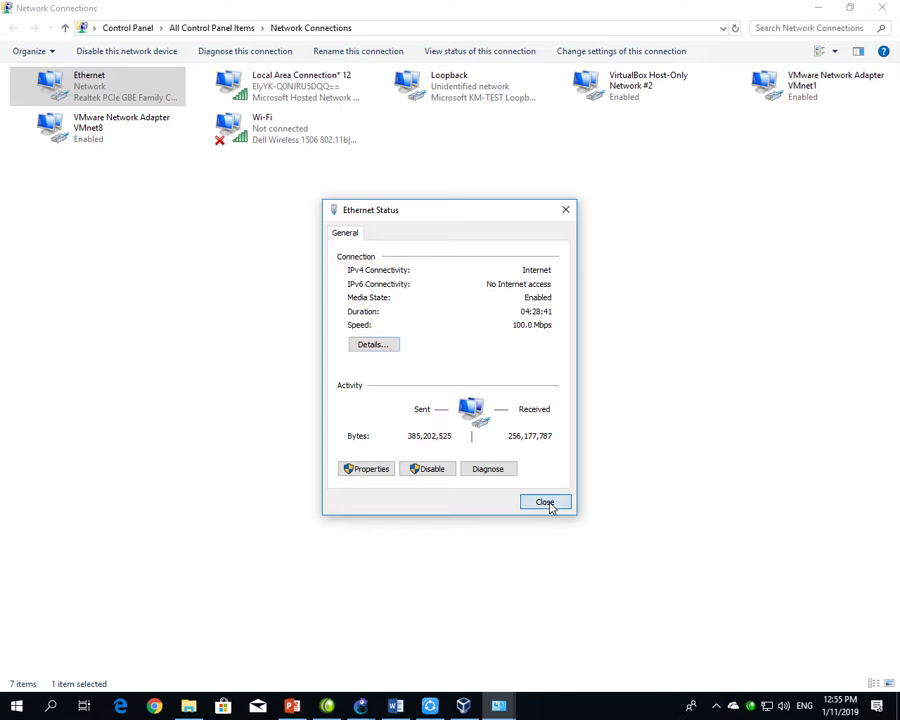
{"action": "left_click", "coordinate": [549, 505]}
{"action": "left_click", "coordinate": [375, 308]}
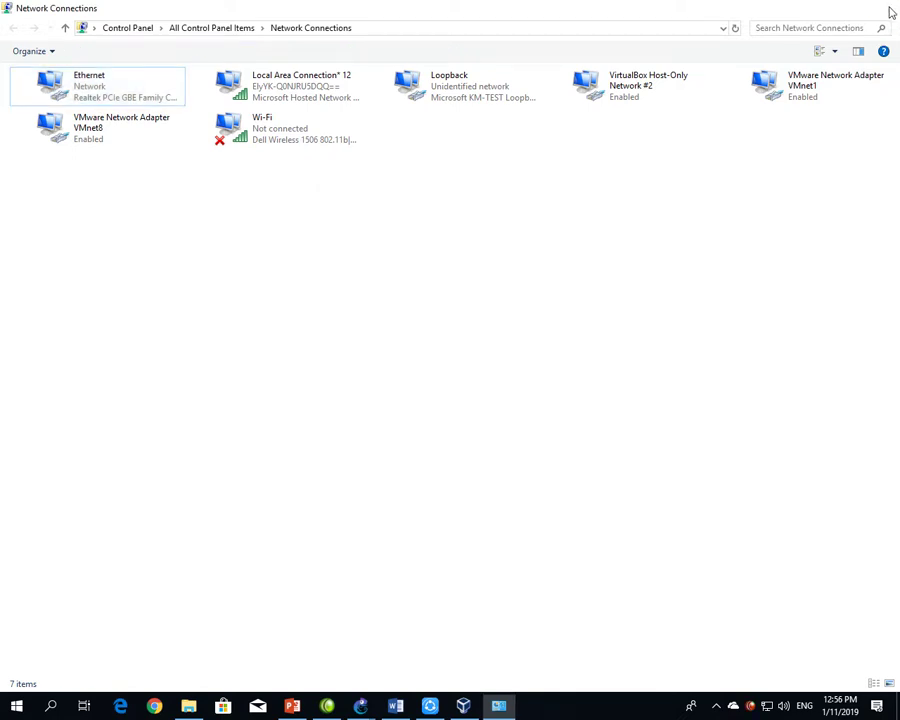
- Close the Network Connections window and switch back to GNS3
{"action": "left_click", "coordinate": [883, 8]}
{"action": "right_click", "coordinate": [568, 416]}
{"action": "left_click", "coordinate": [598, 455]}
{"action": "right_click", "coordinate": [520, 404]}
{"action": "left_click", "coordinate": [552, 443]}
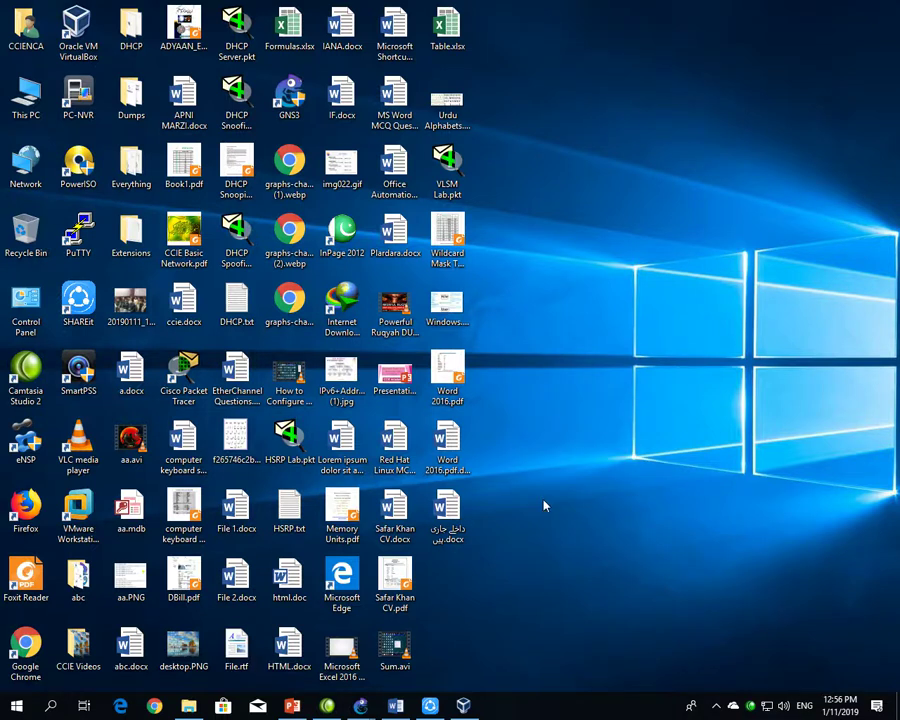
{"action": "mouse_move", "coordinate": [360, 705]}
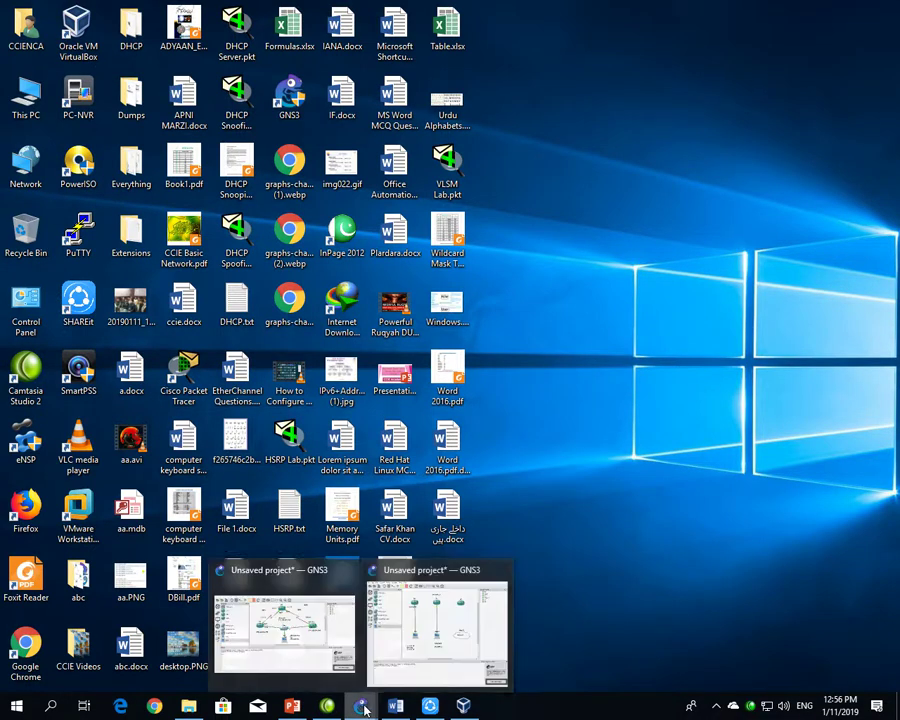
{"action": "left_click", "coordinate": [400, 640]}
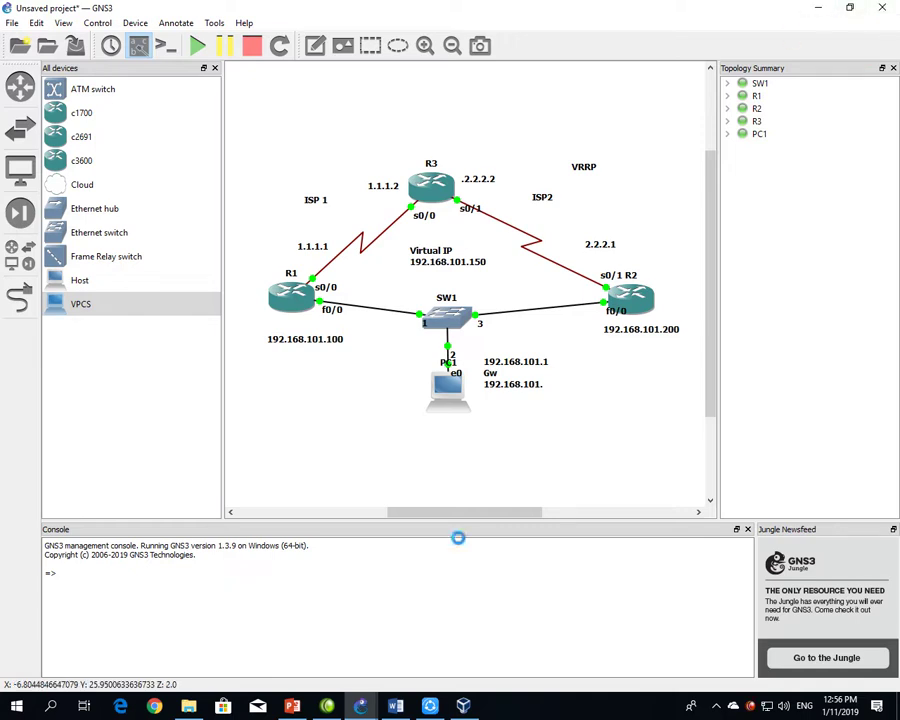
- Bring up the project containing Cloud 2 and add the generic Ethernet NIO "Ethernet" to the cloud's configuration
{"action": "mouse_move", "coordinate": [358, 705]}
{"action": "left_click", "coordinate": [394, 631]}
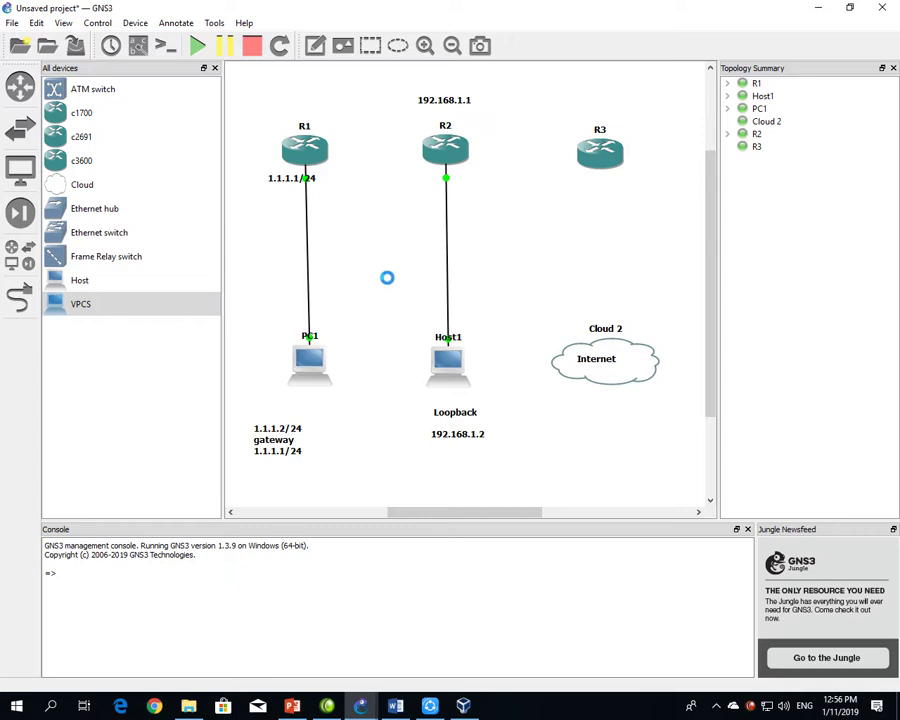
{"action": "right_click", "coordinate": [577, 370]}
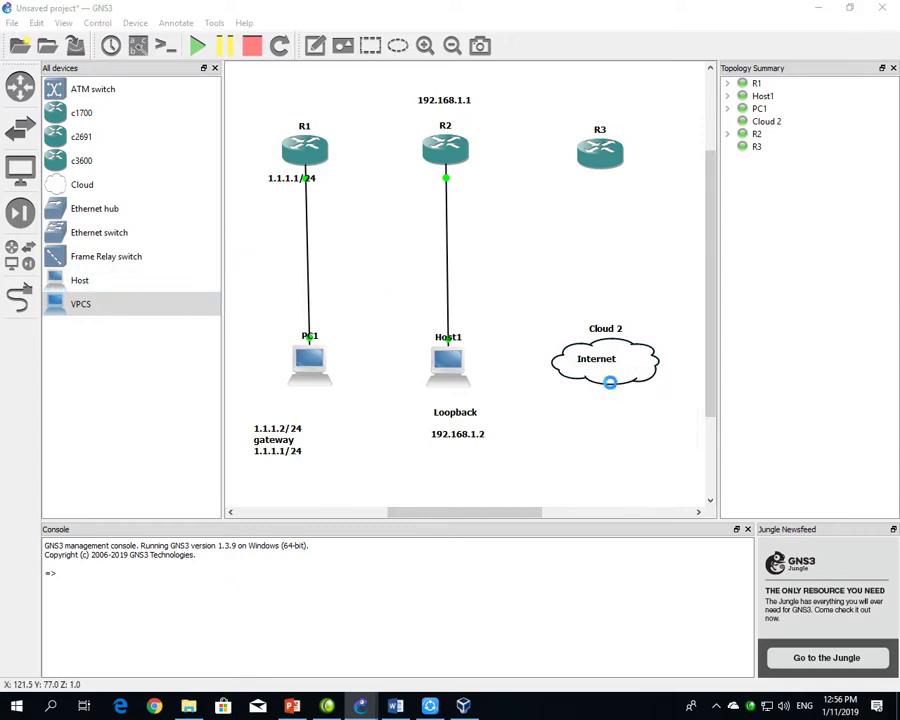
{"action": "left_click", "coordinate": [605, 380]}
{"action": "left_click", "coordinate": [335, 221]}
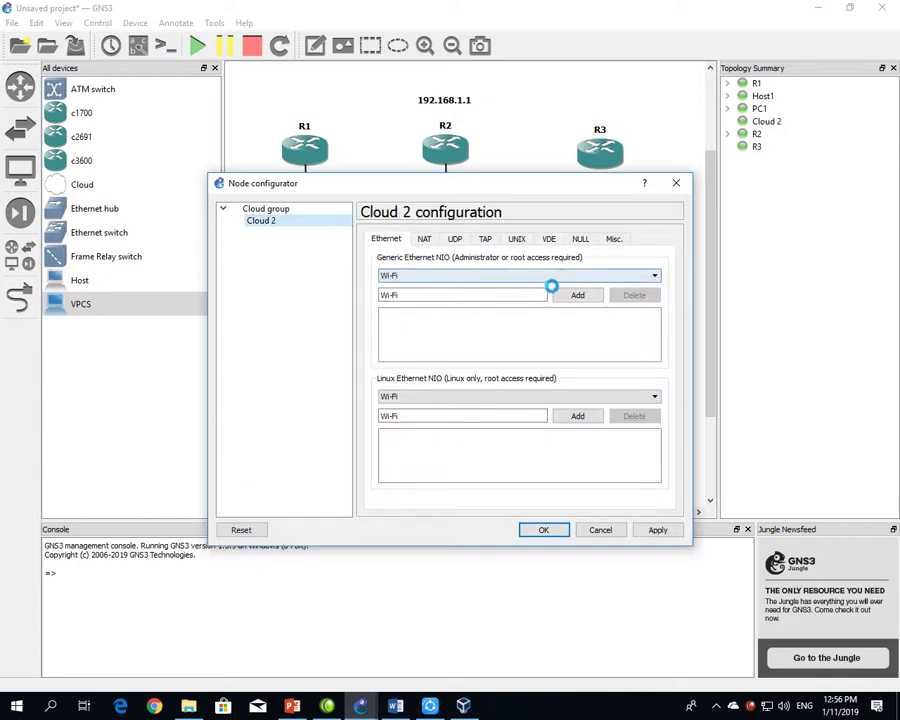
{"action": "left_click", "coordinate": [556, 275]}
{"action": "left_click", "coordinate": [434, 296]}
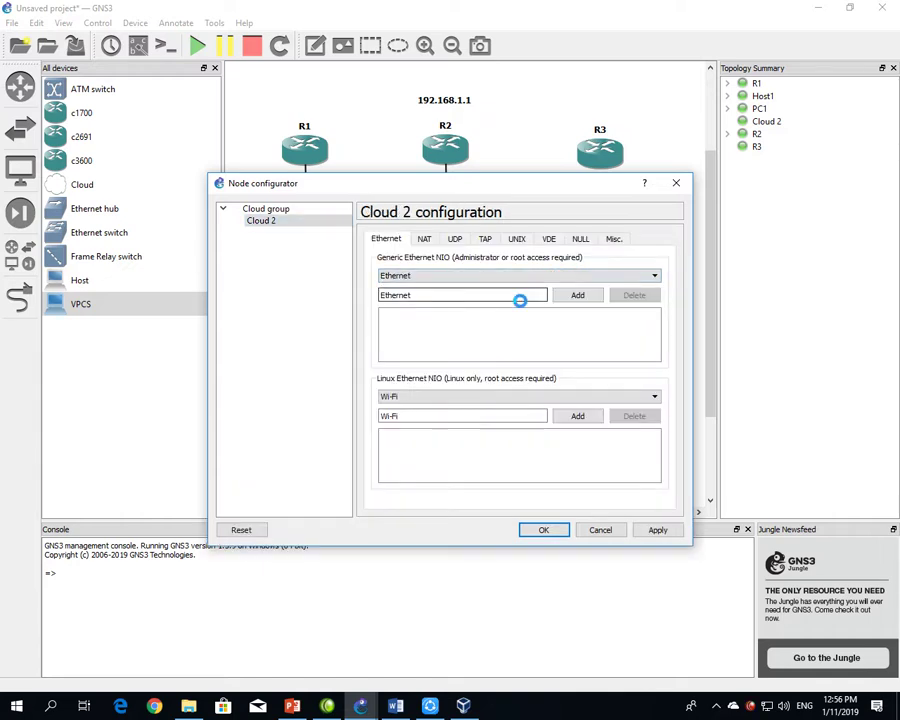
{"action": "left_click", "coordinate": [580, 295]}
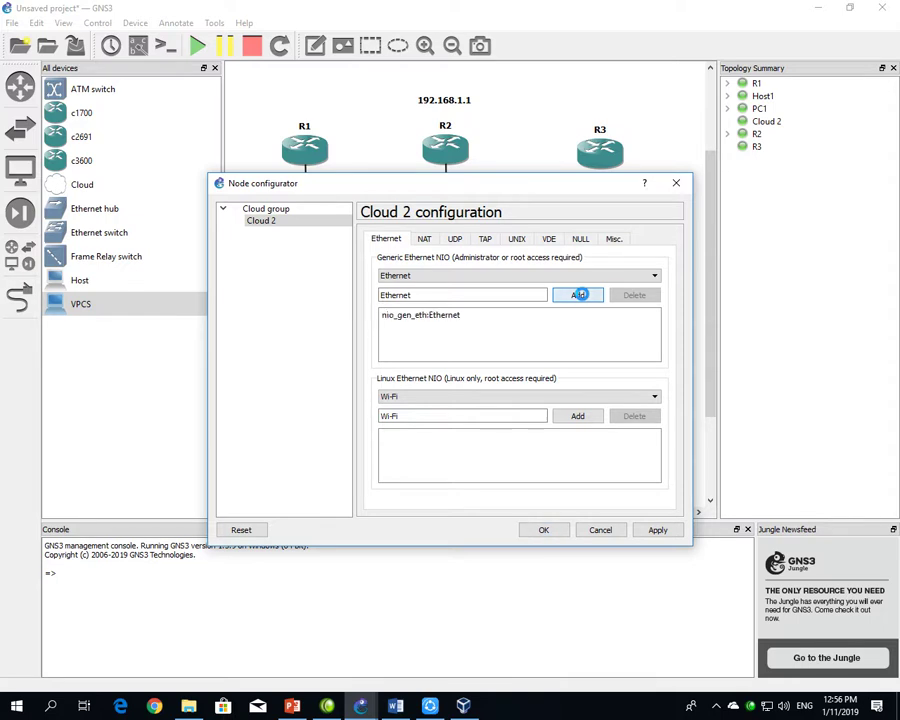
{"action": "left_click", "coordinate": [658, 531]}
{"action": "left_click", "coordinate": [544, 528]}
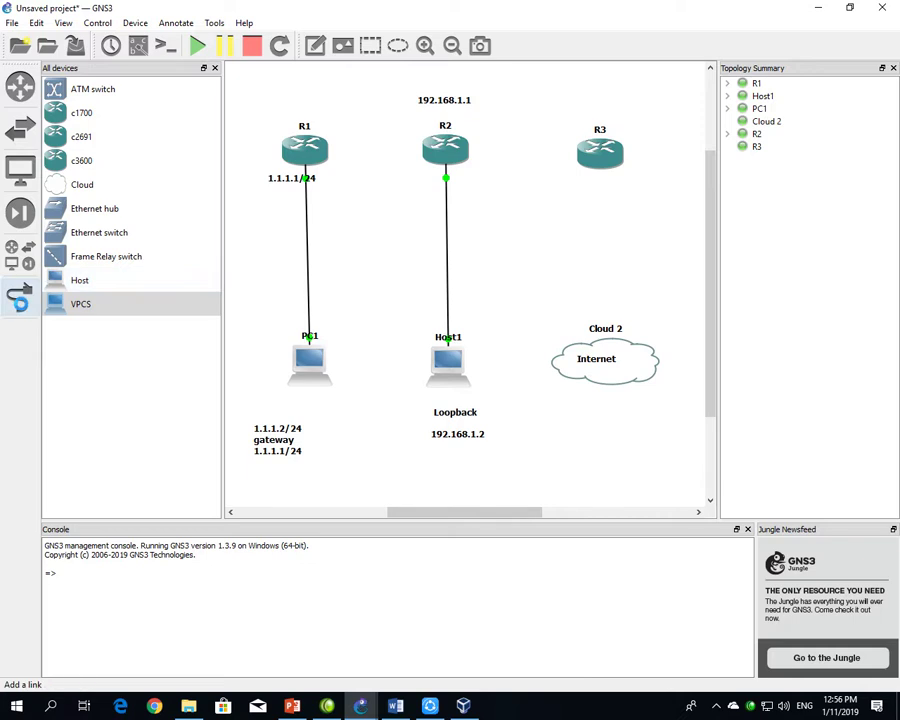
- Link R3's FastEthernet0/0 to Cloud 2's nio_gen_eth:Ethernet port and leave link mode
{"action": "left_click", "coordinate": [20, 296]}
{"action": "left_click", "coordinate": [600, 166]}
{"action": "left_click", "coordinate": [604, 175]}
{"action": "left_click", "coordinate": [616, 346]}
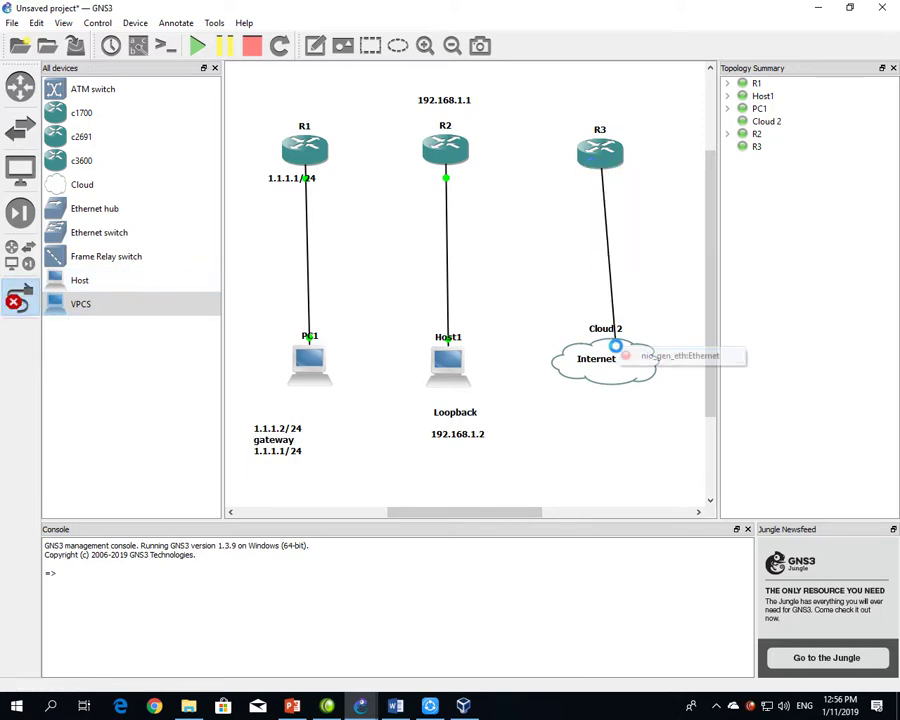
{"action": "left_click", "coordinate": [648, 357]}
{"action": "left_click", "coordinate": [20, 296]}
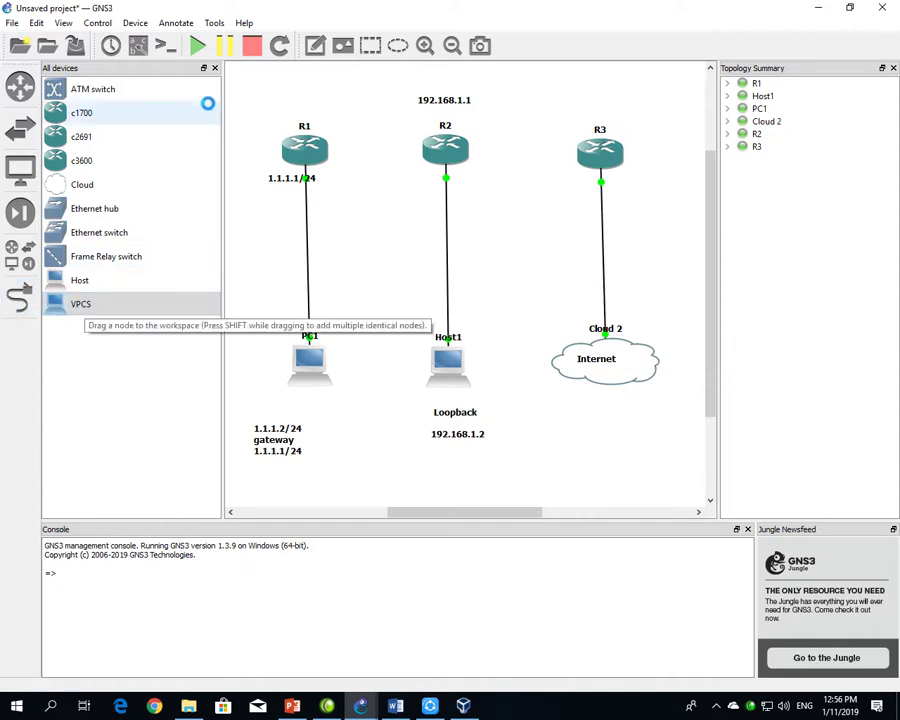
- Add a two-line note above R3 reading "interface fastehternet 0/0" and "ip address dhcp"
{"action": "mouse_move", "coordinate": [626, 369]}
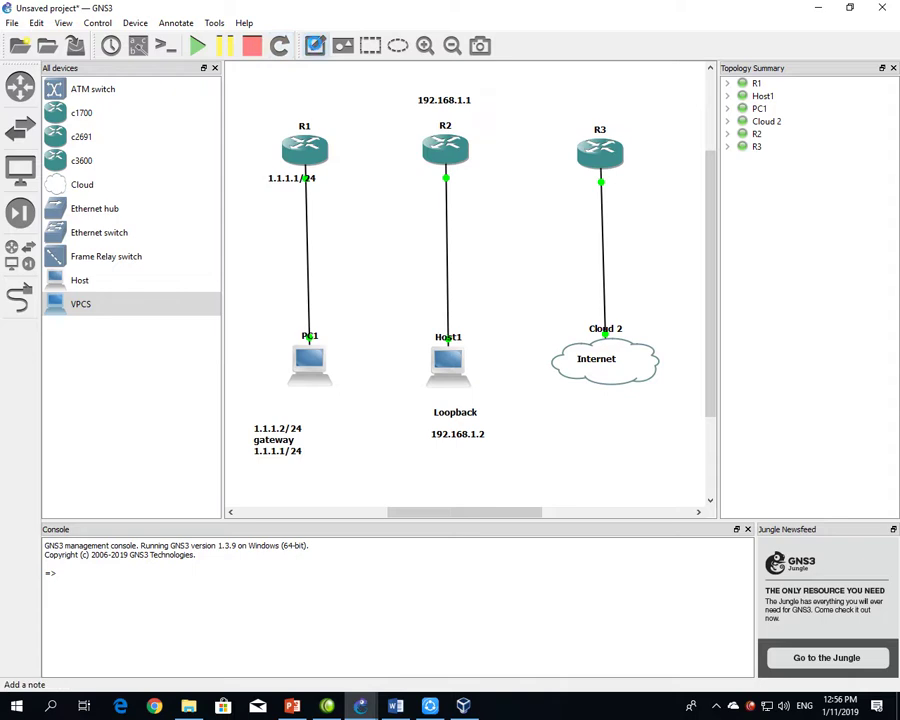
{"action": "left_click", "coordinate": [530, 98]}
{"action": "type", "text": "Interface fa"}
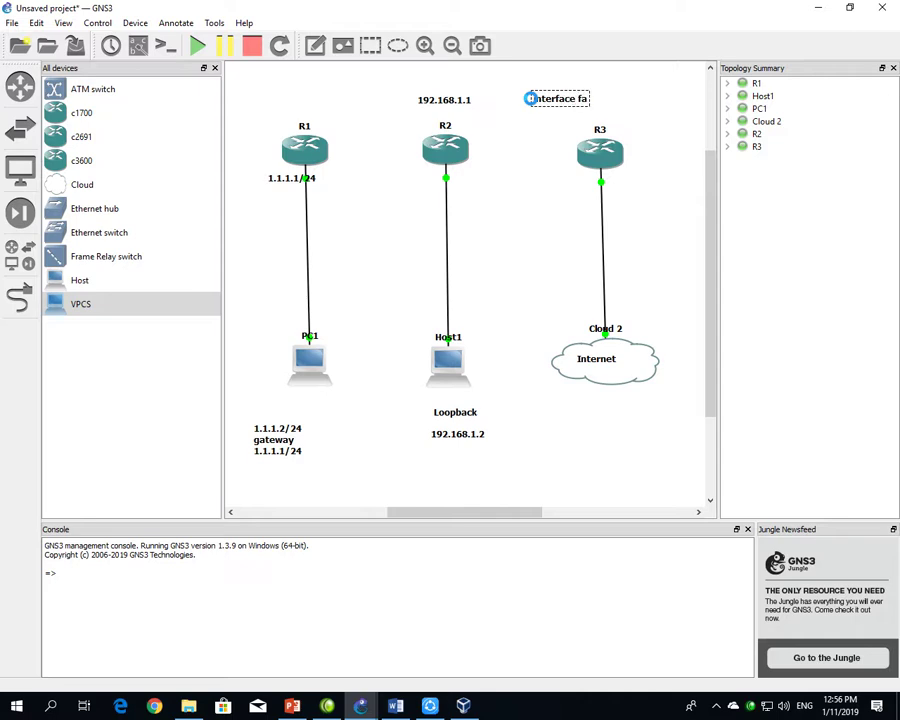
{"action": "type", "text": "se"}
{"action": "key", "text": "BackSpace"}
{"action": "type", "text": "tehternet 0/0"}
{"action": "key", "text": "Return"}
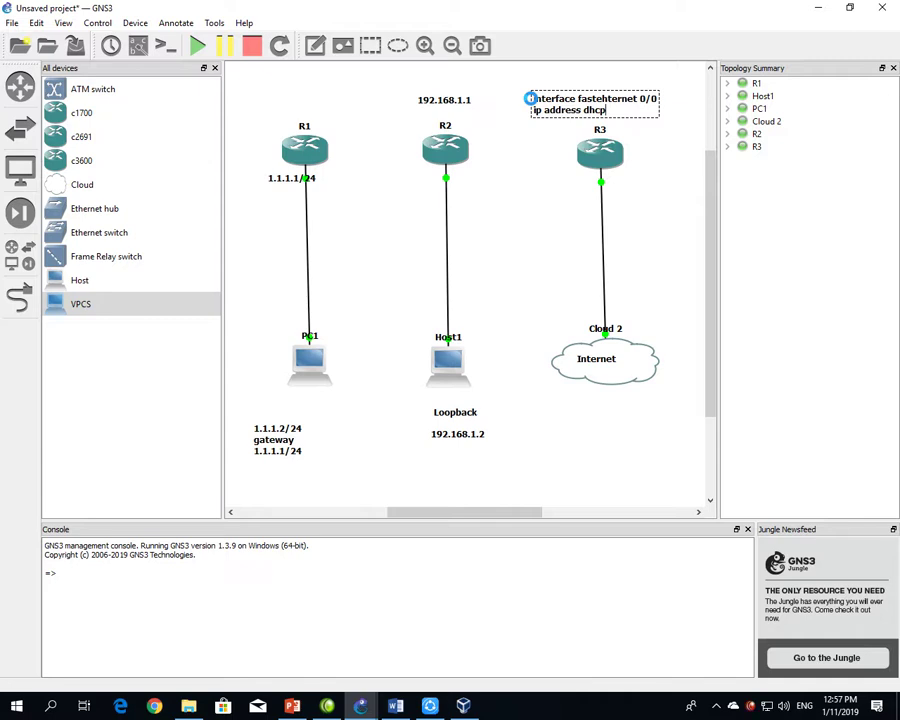
{"action": "left_click", "coordinate": [520, 174]}
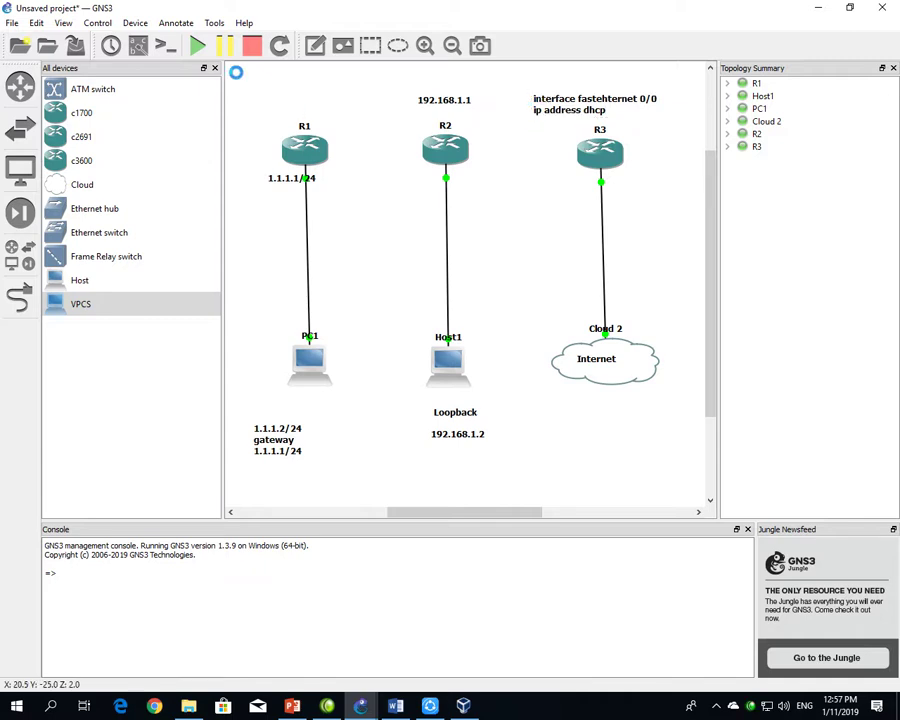
- Start router R3 and open its console
{"action": "right_click", "coordinate": [594, 152]}
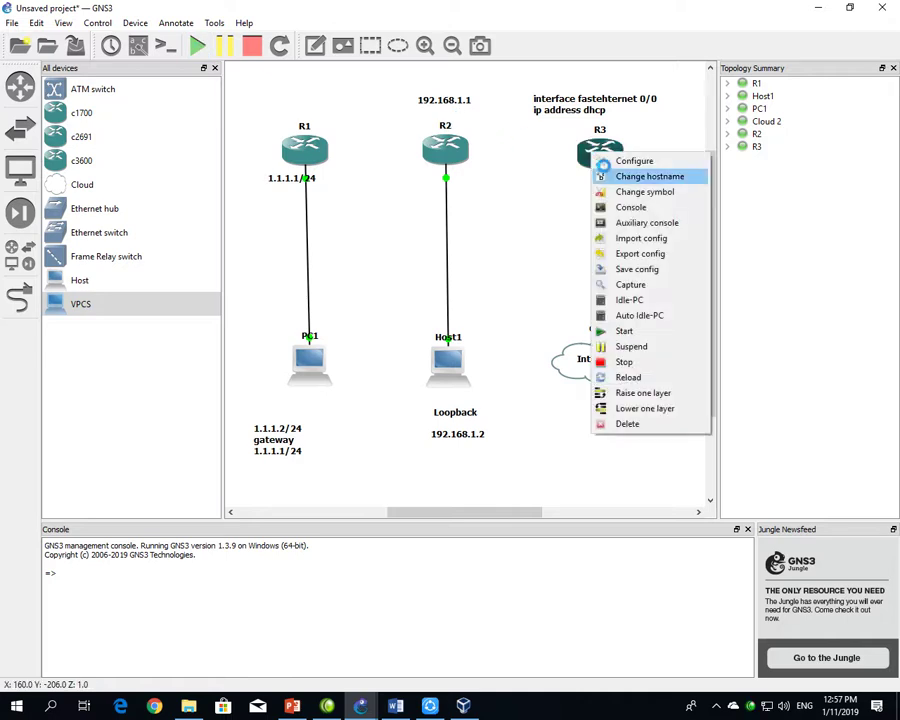
{"action": "left_click", "coordinate": [632, 331]}
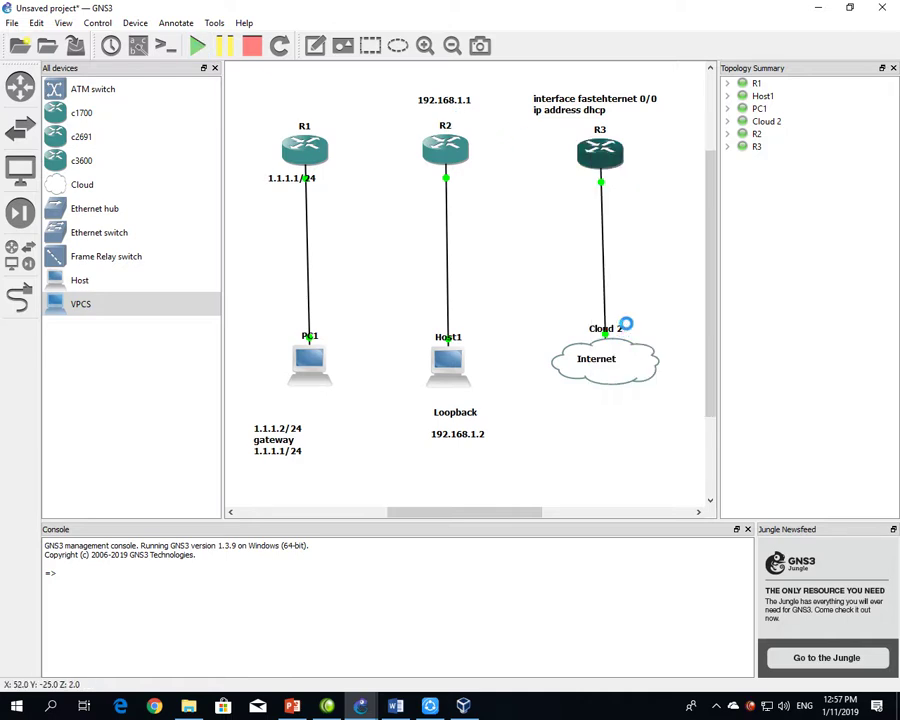
{"action": "double_click", "coordinate": [594, 152]}
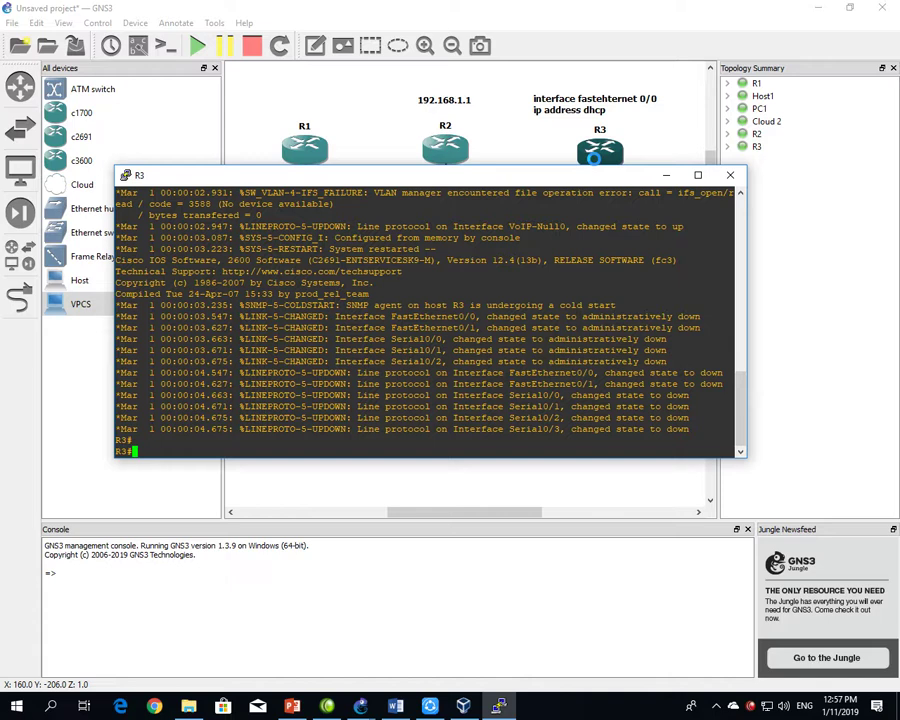
- In R3's global configuration, set interface fastEthernet 0/0 to obtain its IP address with "ip address dhcp"
{"action": "type", "text": "conf t"}
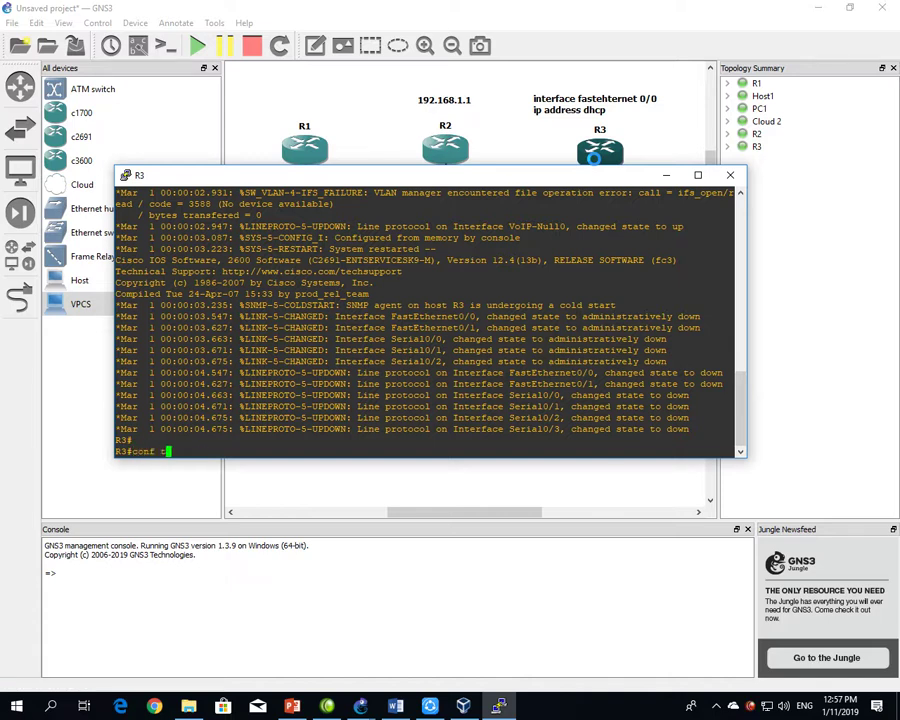
{"action": "key", "text": "Return"}
{"action": "type", "text": "in"}
{"action": "key", "text": "Tab"}
{"action": "type", "text": "fa"}
{"action": "key", "text": "Tab"}
{"action": "type", "text": "0/0"}
{"action": "key", "text": "Return"}
{"action": "type", "text": "ip add"}
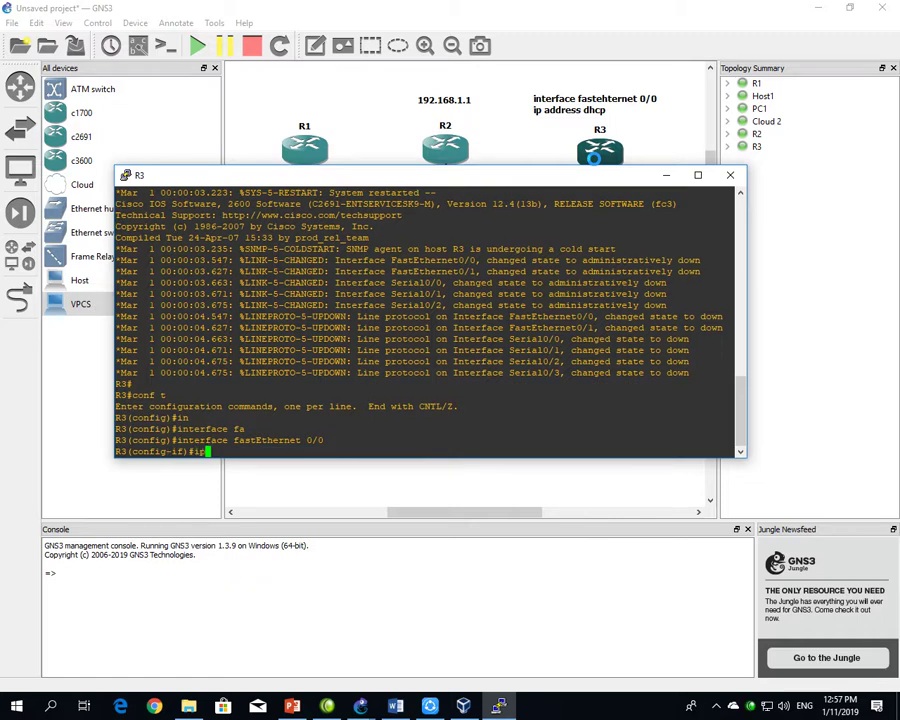
{"action": "key", "text": "Tab"}
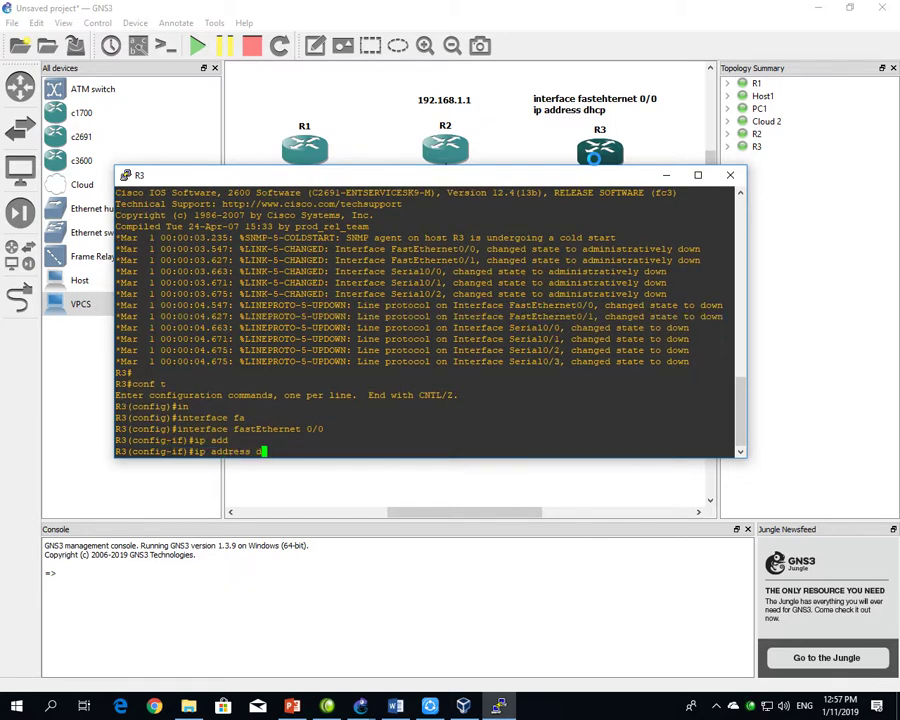
{"action": "type", "text": "dhcp"}
{"action": "key", "text": "Tab"}
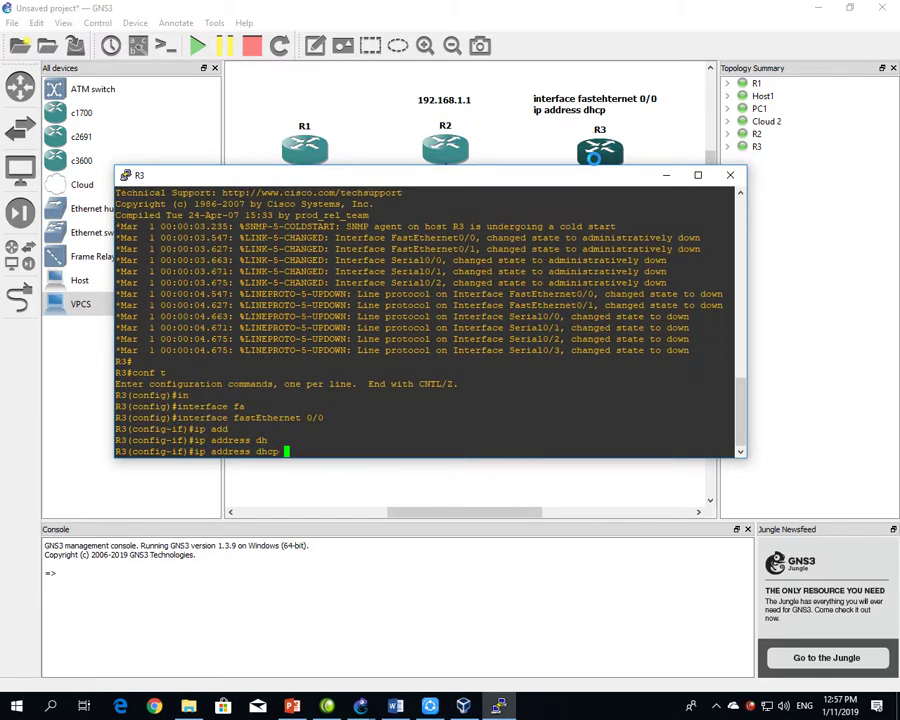
{"action": "key", "text": "Return"}
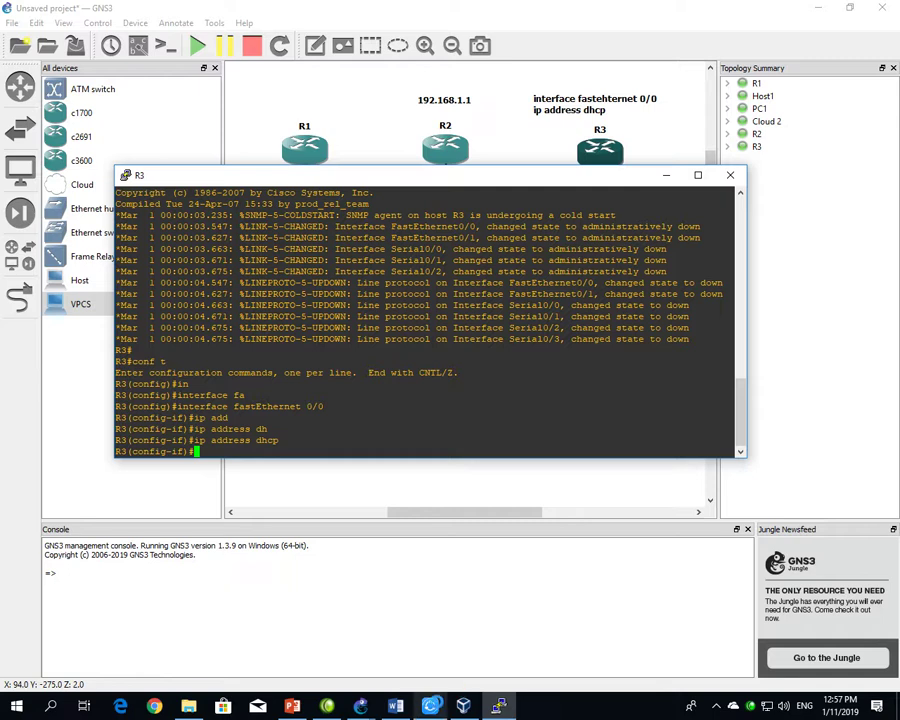
- Switch to Windows network settings and examine the Ethernet adapter's IPv4 properties without changing them
{"action": "right_click", "coordinate": [733, 706]}
{"action": "left_click", "coordinate": [772, 690]}
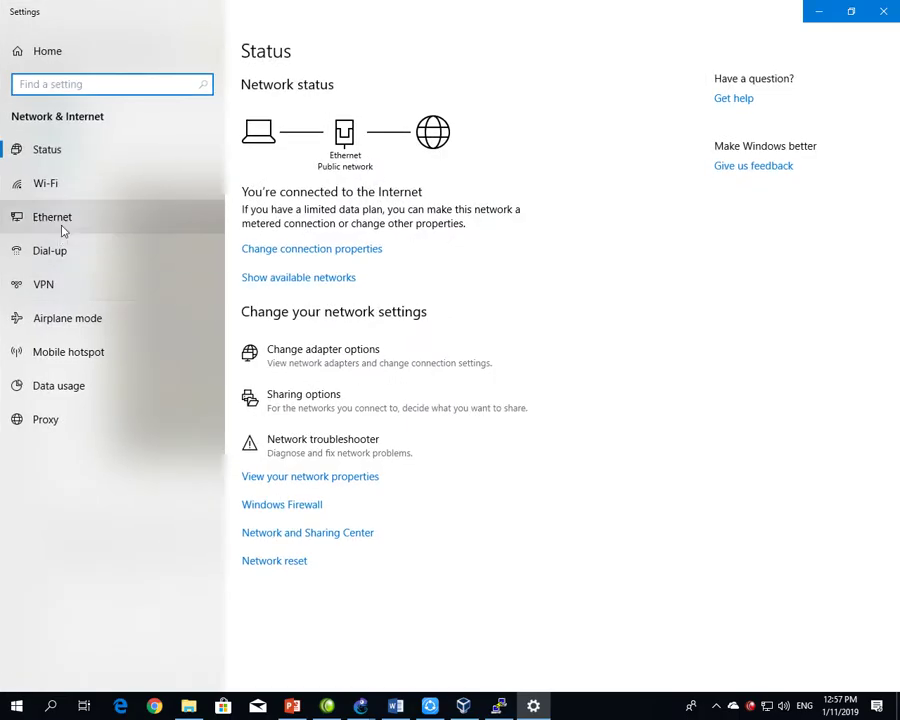
{"action": "left_click", "coordinate": [68, 227]}
{"action": "left_click", "coordinate": [743, 102]}
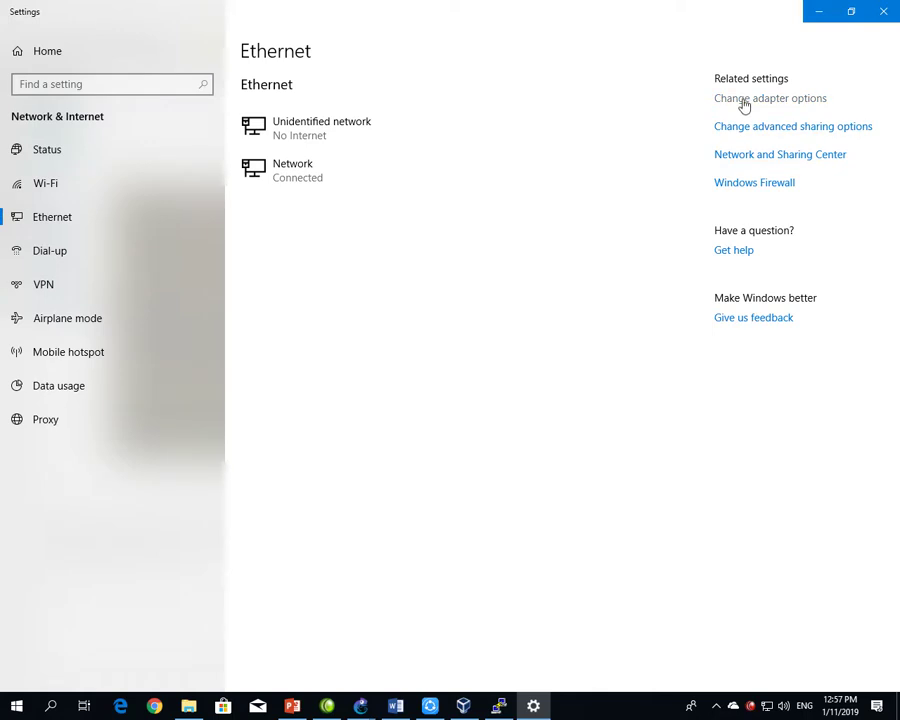
{"action": "left_click", "coordinate": [110, 94]}
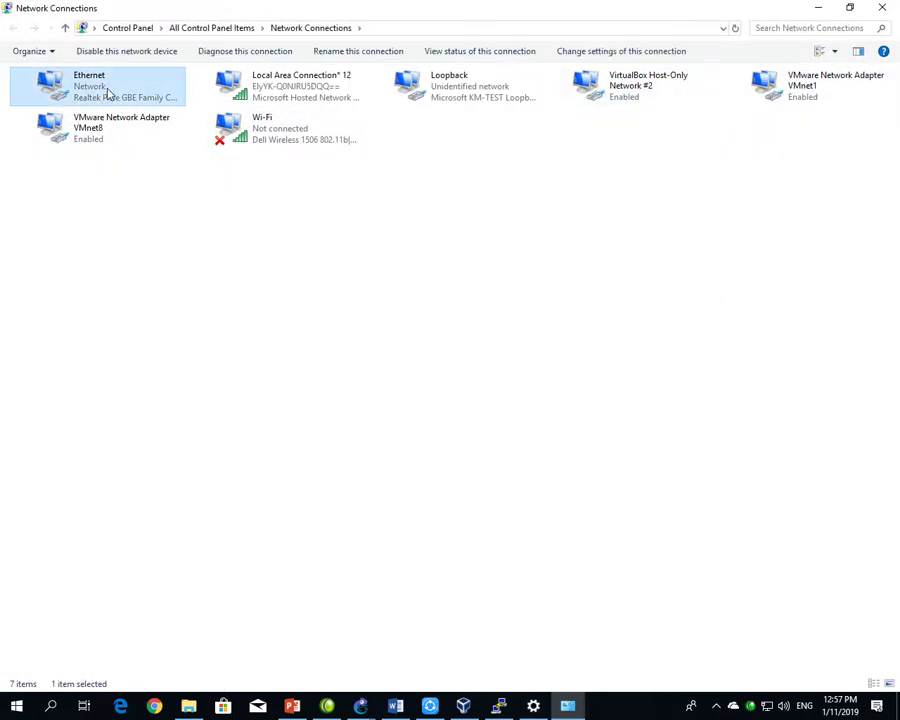
{"action": "right_click", "coordinate": [110, 92]}
{"action": "left_click", "coordinate": [161, 225]}
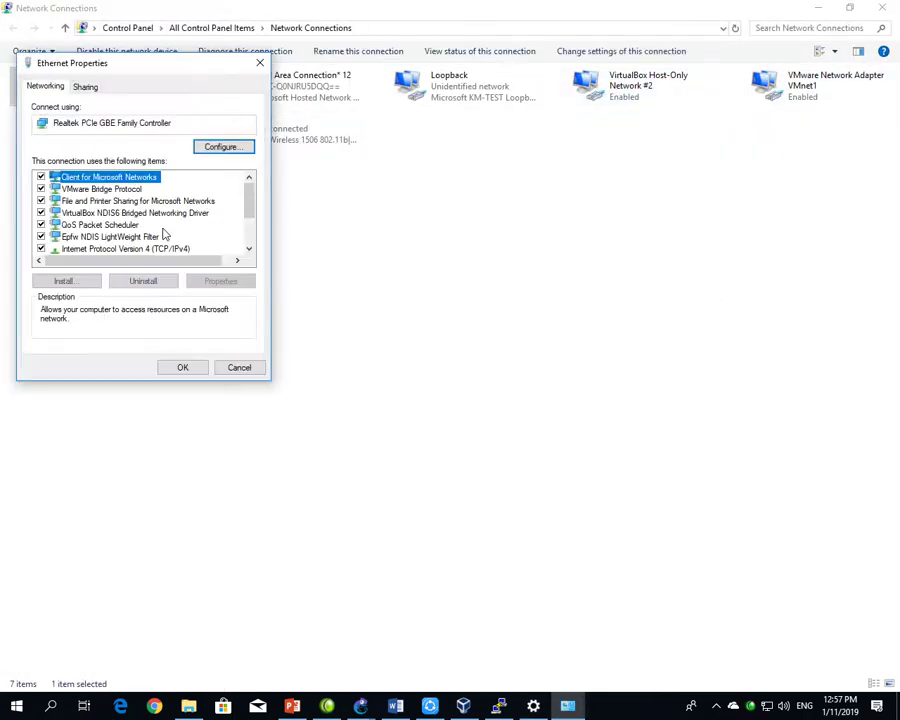
{"action": "double_click", "coordinate": [157, 250]}
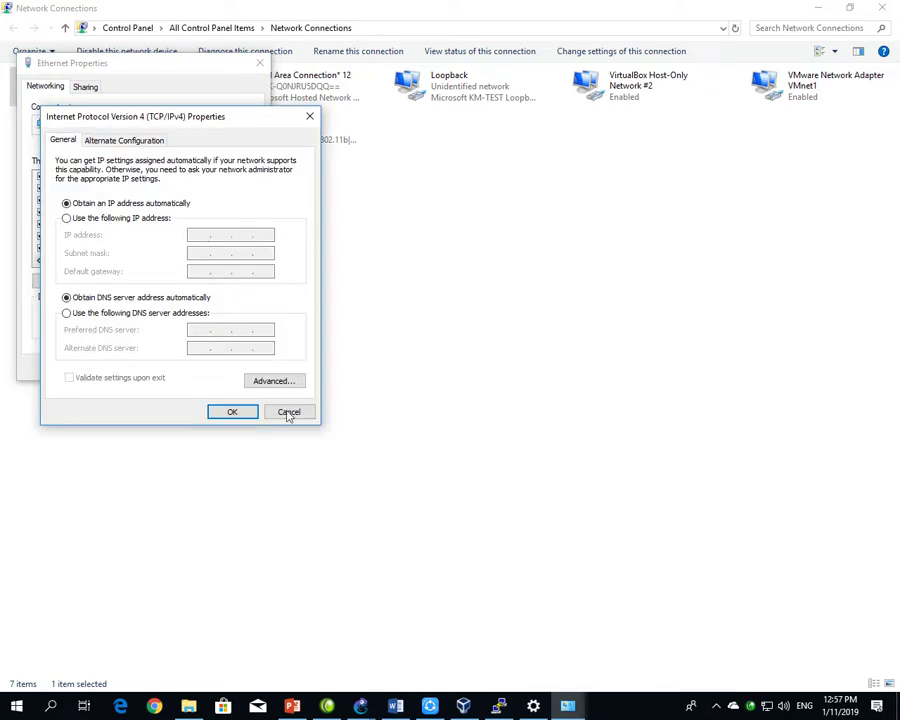
{"action": "left_click", "coordinate": [289, 412]}
{"action": "left_click", "coordinate": [240, 369]}
- Examine the Ethernet adapter's connection details, including DHCP and IPv4 address, and close the network windows to return to R3's console
{"action": "double_click", "coordinate": [86, 97]}
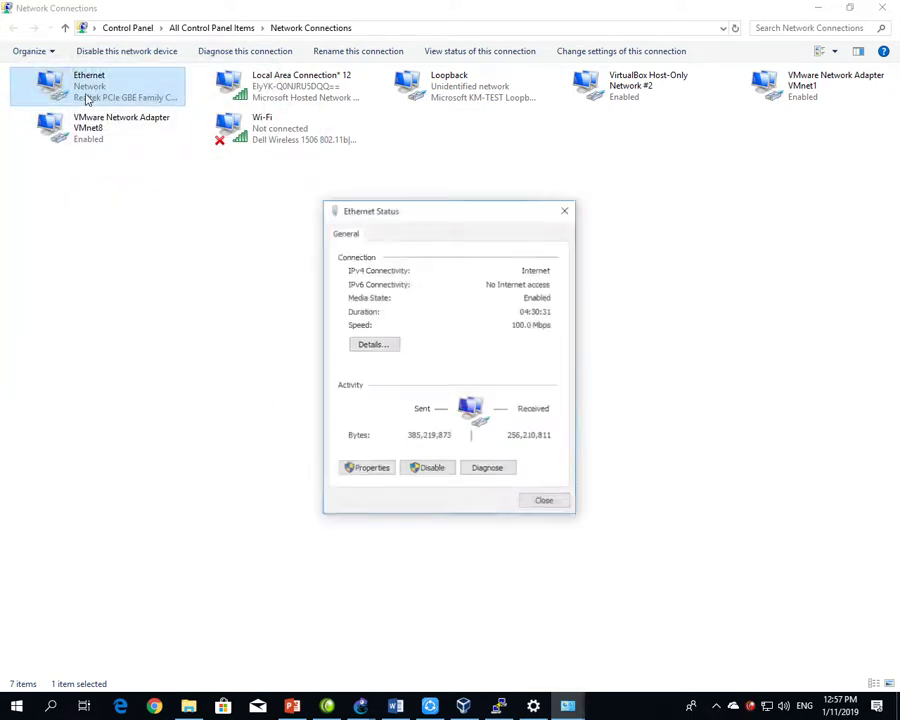
{"action": "left_click", "coordinate": [375, 345]}
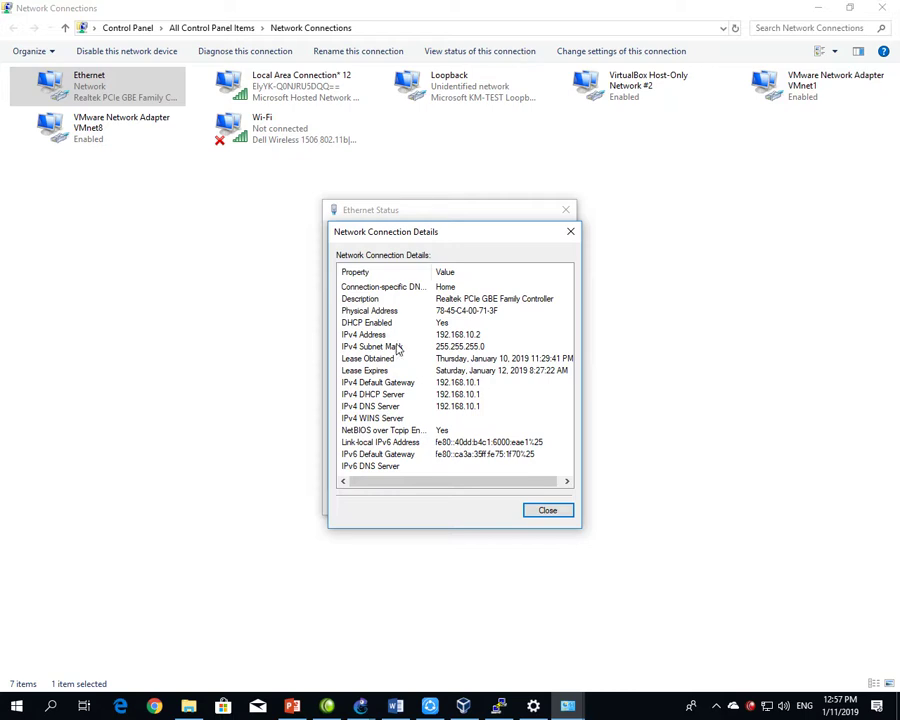
{"action": "left_click", "coordinate": [546, 510]}
{"action": "left_click", "coordinate": [545, 503]}
{"action": "left_click", "coordinate": [880, 10]}
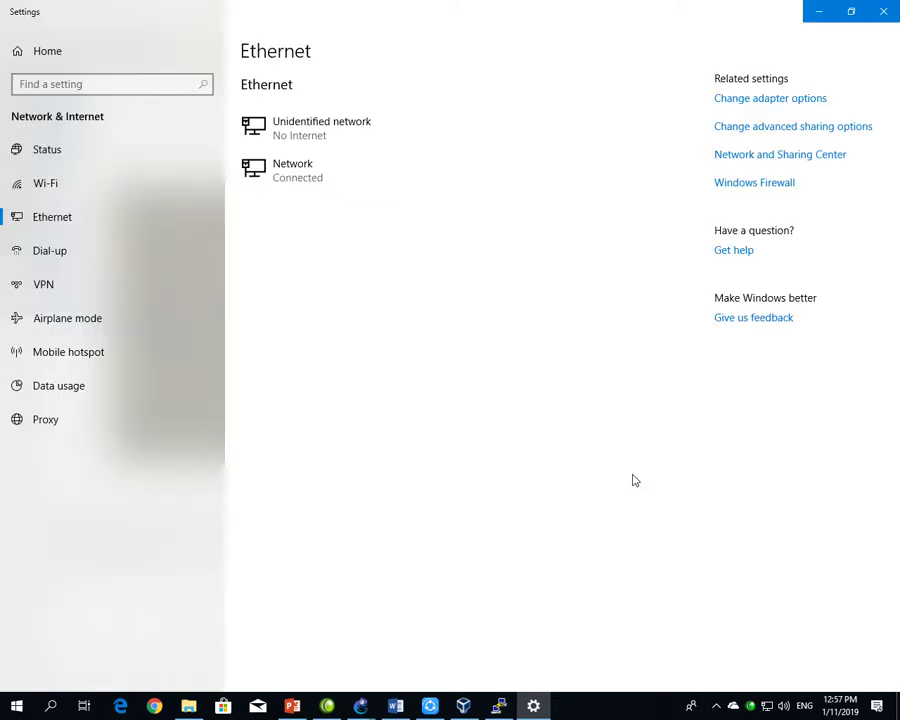
{"action": "left_click", "coordinate": [880, 12]}
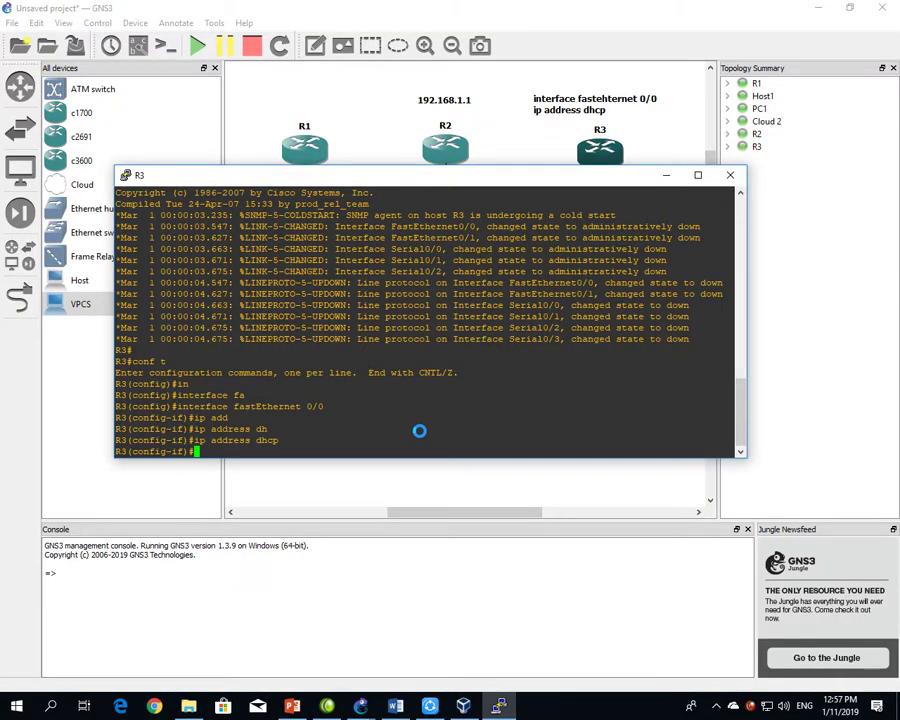
- Check R3's interfaces with "do sh ip int br" and enable FastEthernet0/0 with "no sh"
{"action": "type", "text": "do sh p nt"}
{"action": "type", "text": "ip int br"}
{"action": "key", "text": "Return"}
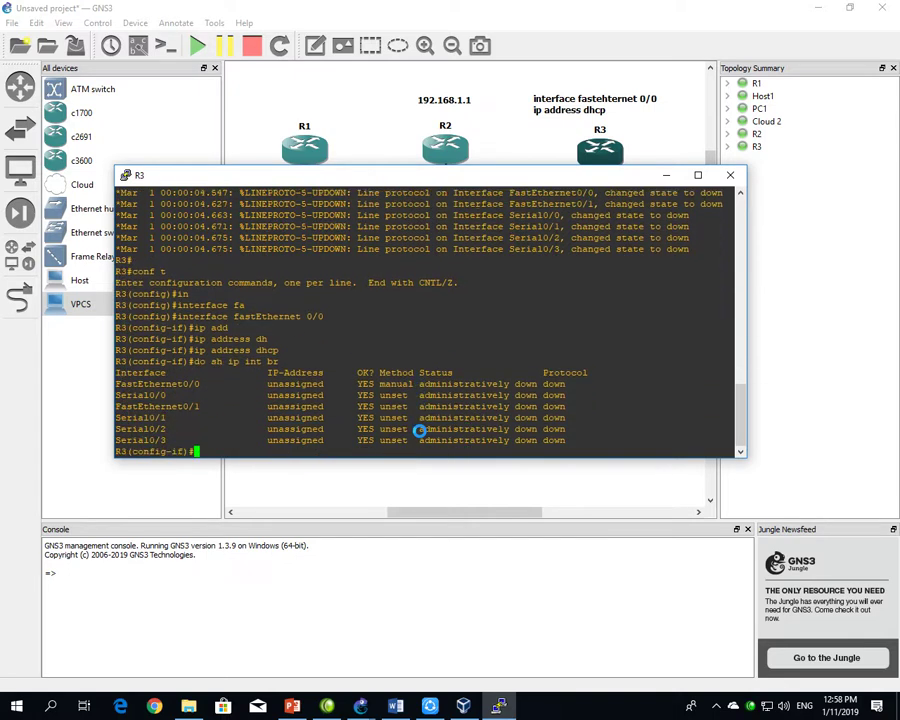
{"action": "left_click_drag", "start_coordinate": [415, 384], "coordinate": [552, 373]}
{"action": "left_click", "coordinate": [556, 384]}
{"action": "type", "text": "no sh"}
{"action": "key", "text": "Return"}
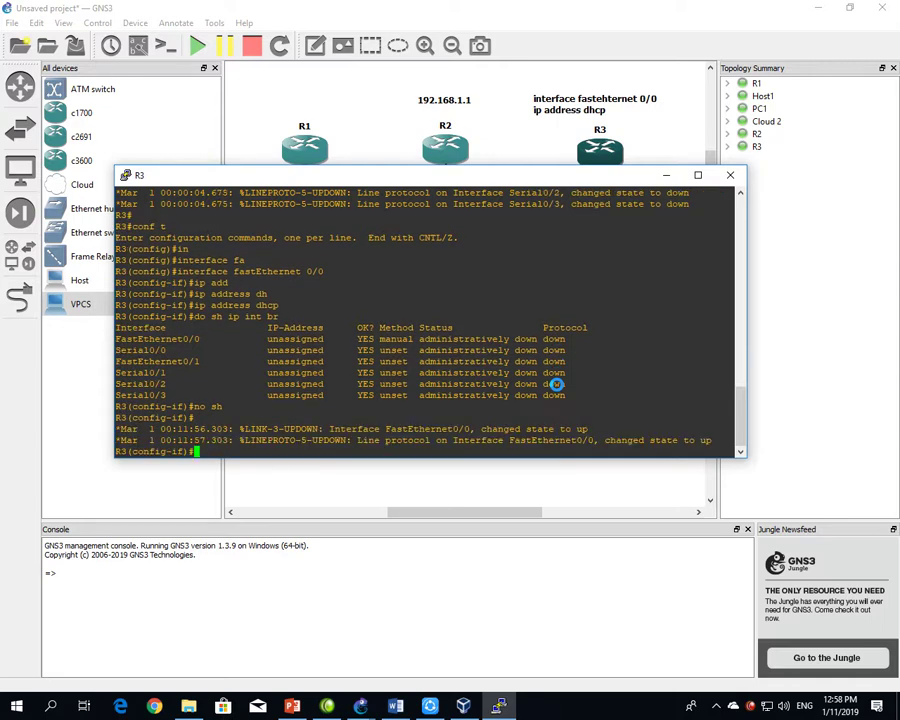
- Run "do sh ip int br" on R3 until FastEthernet0/0's DHCP address can be read
{"action": "type", "text": "do sh ip int br"}
{"action": "key", "text": "Return"}
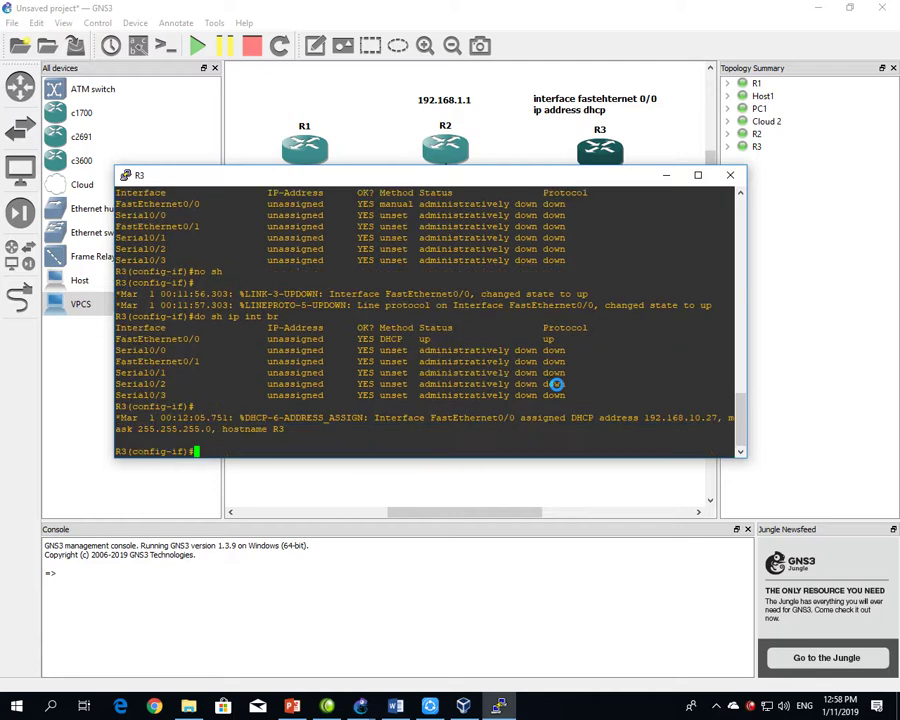
{"action": "key", "text": "Up"}
{"action": "key", "text": "Return"}
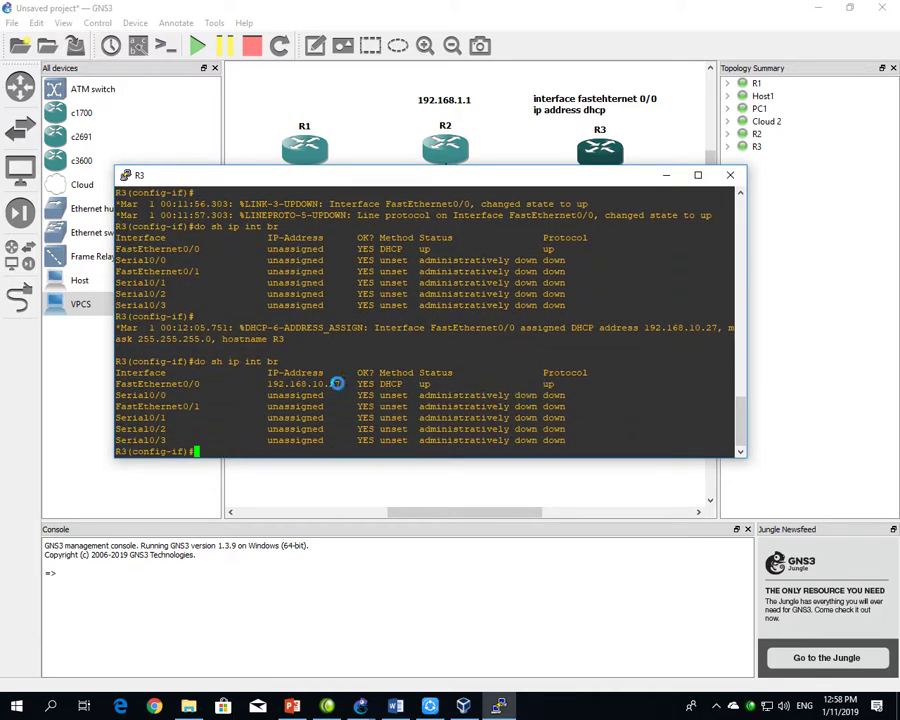
{"action": "left_click_drag", "start_coordinate": [267, 383], "coordinate": [340, 382]}
{"action": "right_click", "coordinate": [340, 378]}
- Ping the host PC at 192.168.10.2 from R3
{"action": "type", "text": "do ping"}
{"action": "type", "text": "192.168.10.2"}
{"action": "key", "text": "Return"}
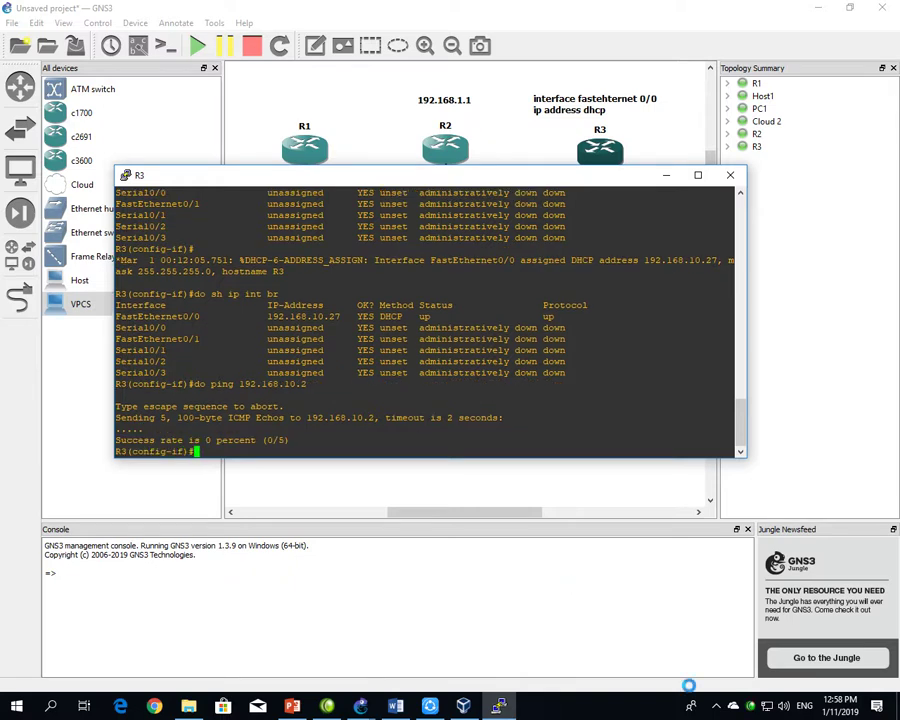
- Switch to ESET Smart Security and disable its personal firewall for 10 minutes
{"action": "left_click", "coordinate": [716, 706]}
{"action": "left_click", "coordinate": [744, 621]}
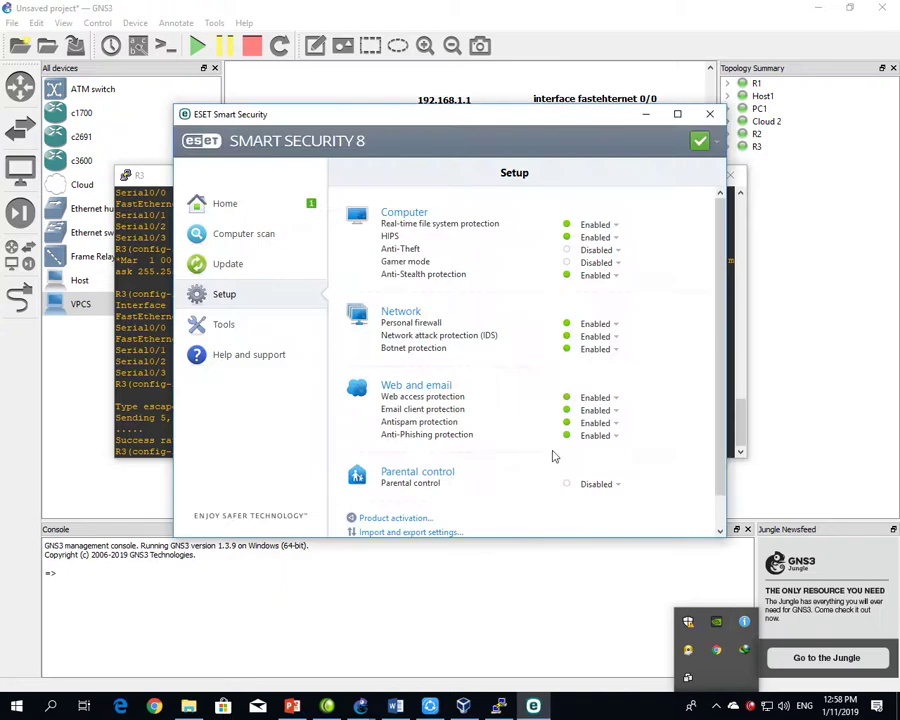
{"action": "left_click", "coordinate": [615, 325]}
{"action": "left_click", "coordinate": [613, 360]}
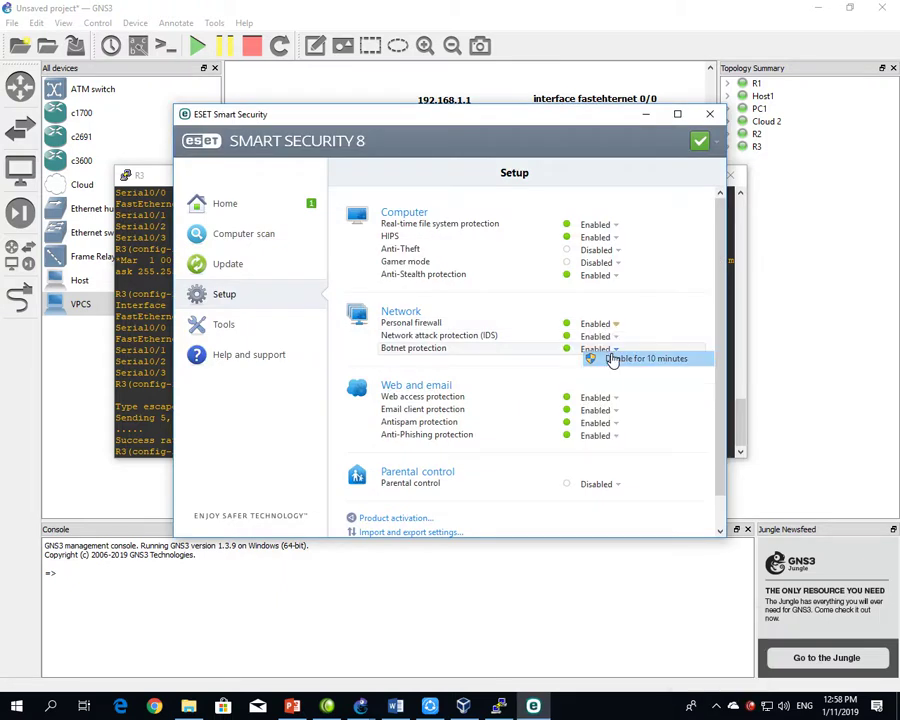
- Return to R3's console and repeat the ping to the host PC at 192.168.10.2
{"action": "left_click", "coordinate": [124, 373]}
{"action": "key", "text": "Up"}
{"action": "key", "text": "Return"}
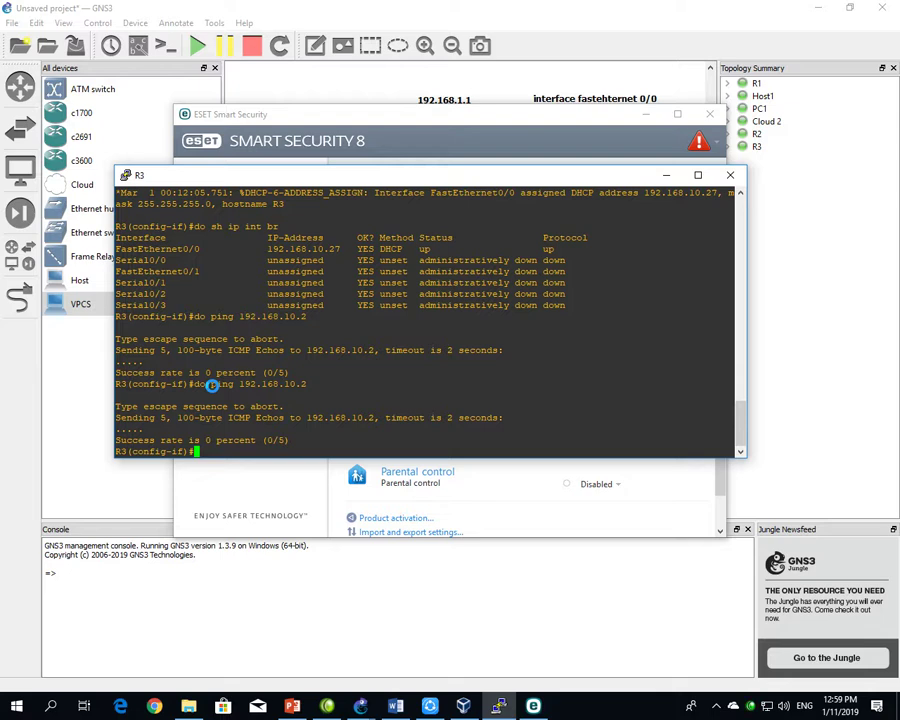
- Exit R3's configuration modes to the privileged prompt and ping 8.8.8.8 twice
{"action": "type", "text": "exit"}
{"action": "key", "text": "Return"}
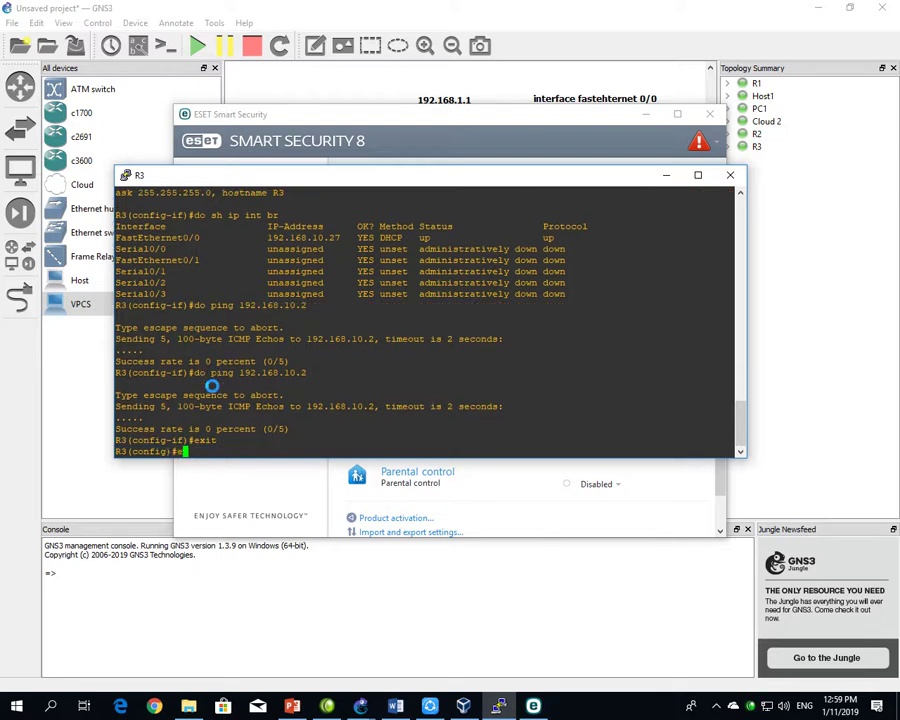
{"action": "type", "text": "exit"}
{"action": "key", "text": "Return"}
{"action": "type", "text": "ping "}
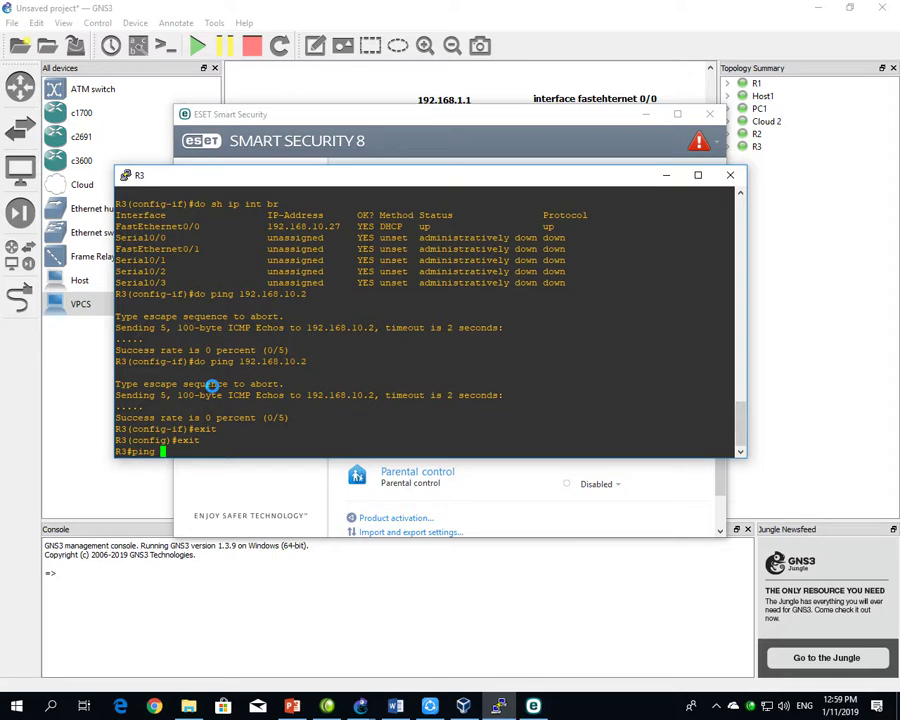
{"action": "type", "text": "8.8.8.8"}
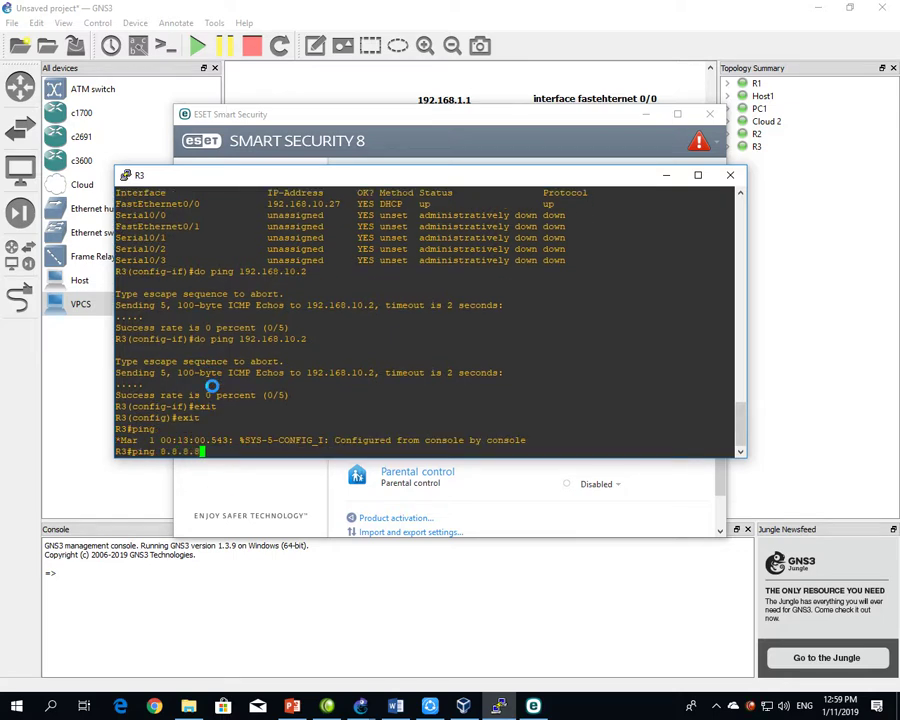
{"action": "key", "text": "Return"}
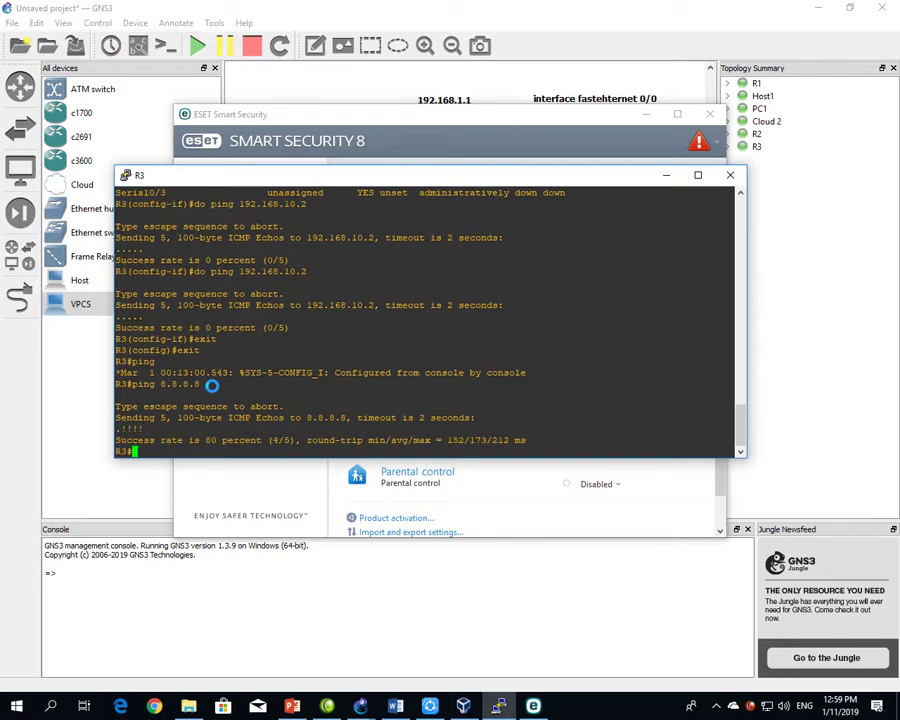
{"action": "key", "text": "Up"}
{"action": "key", "text": "Return"}
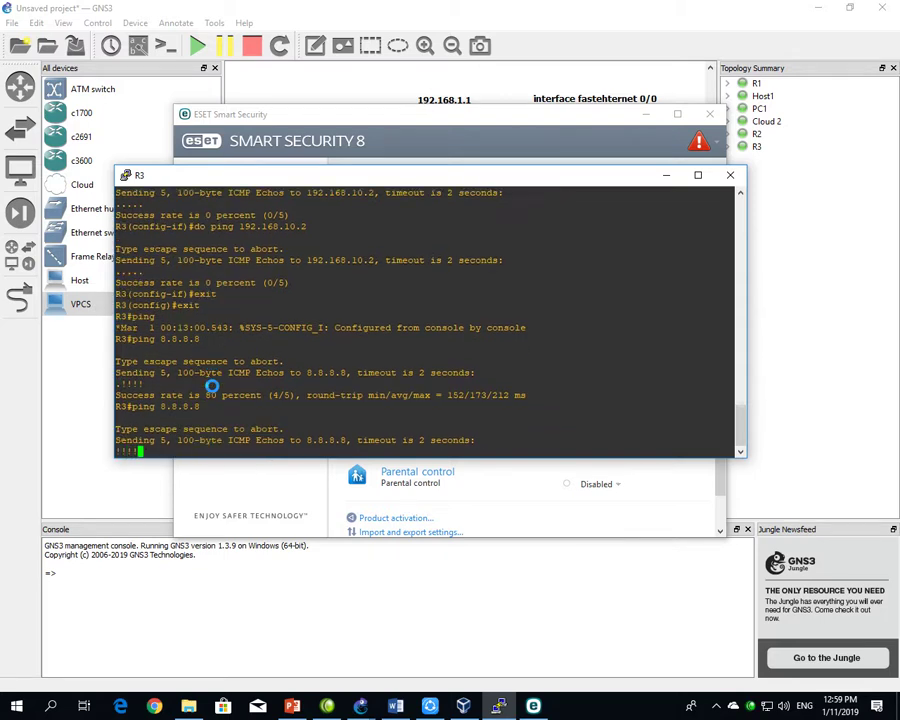
{"action": "type", "text": "ping 8.8.8.8"}
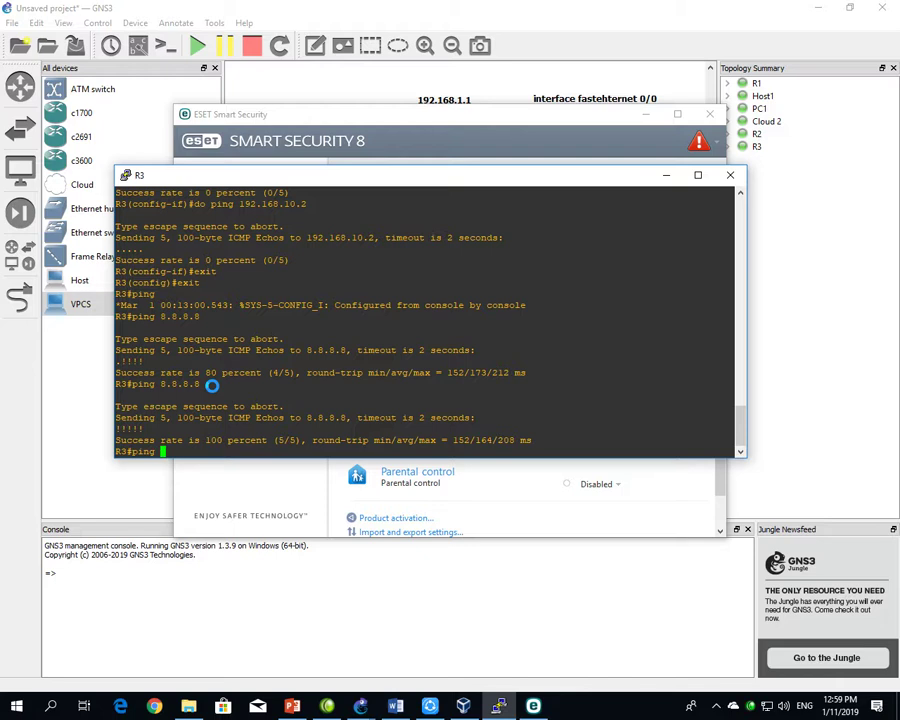
{"action": "key", "text": "BackSpace"}
{"action": "key", "text": "BackSpace"}
{"action": "type", "text": ".4.4"}
{"action": "key", "text": "Return"}
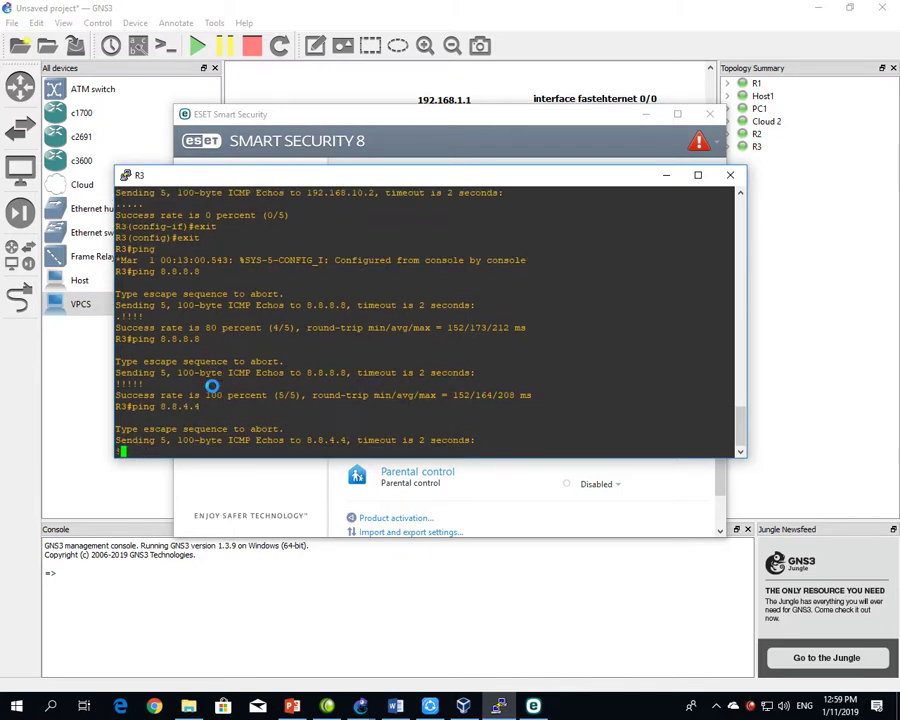
{"action": "type", "text": "ping "}
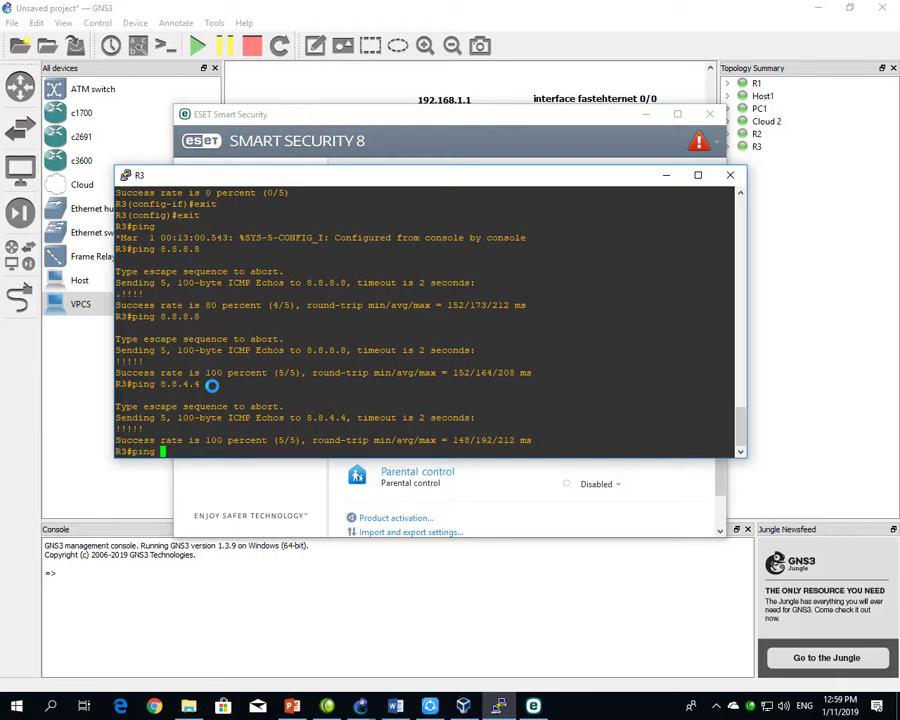
{"action": "type", "text": "www.google.com"}
{"action": "key", "text": "Return"}
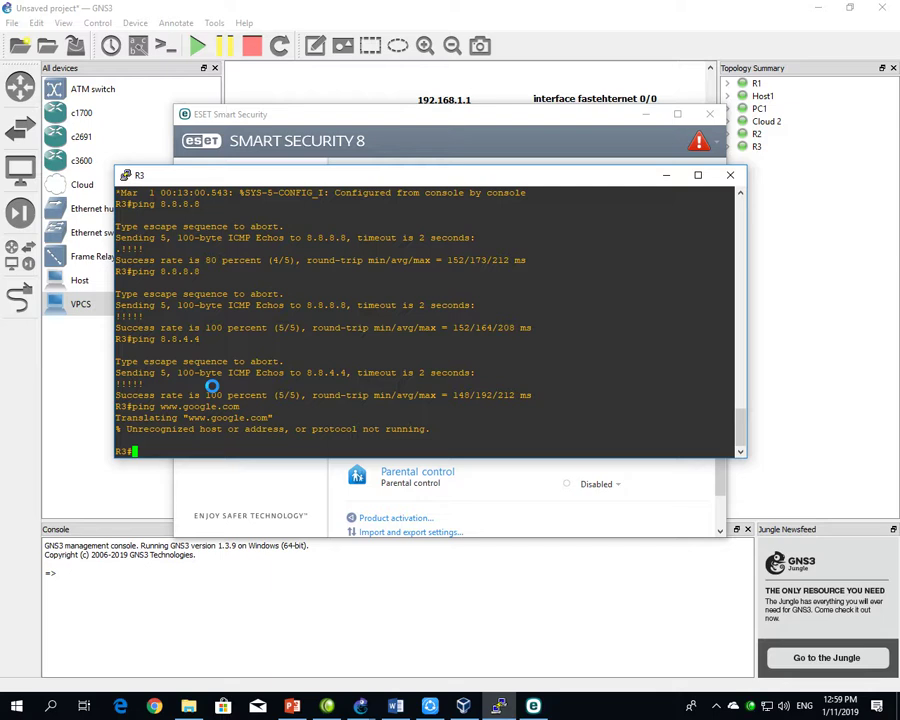
- Display R3's running configuration with "sh run" and check the domain lookup setting
{"action": "type", "text": "sh run"}
{"action": "key", "text": "Return"}
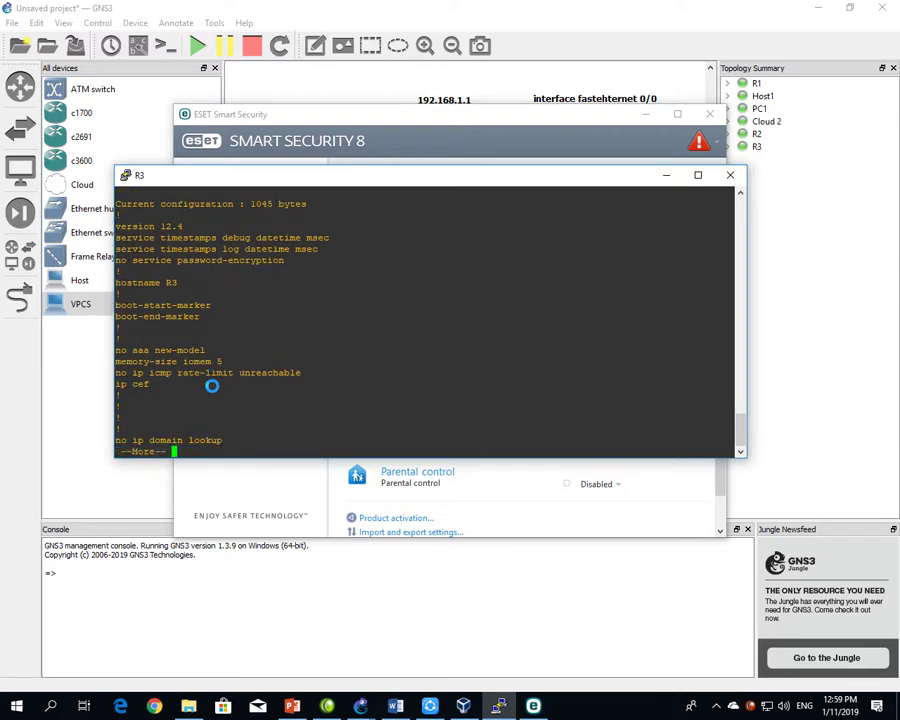
{"action": "key", "text": "Return"}
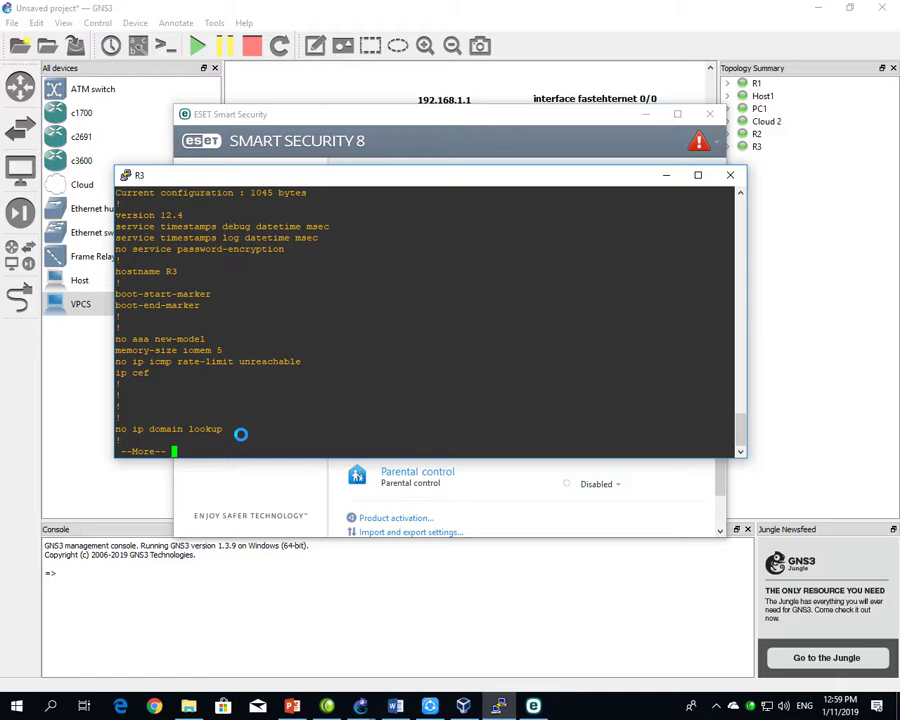
- Quit the configuration listing and enable domain name resolution on R3 with "ip domain-lookup" in global configuration mode
{"action": "type", "text": "qco"}
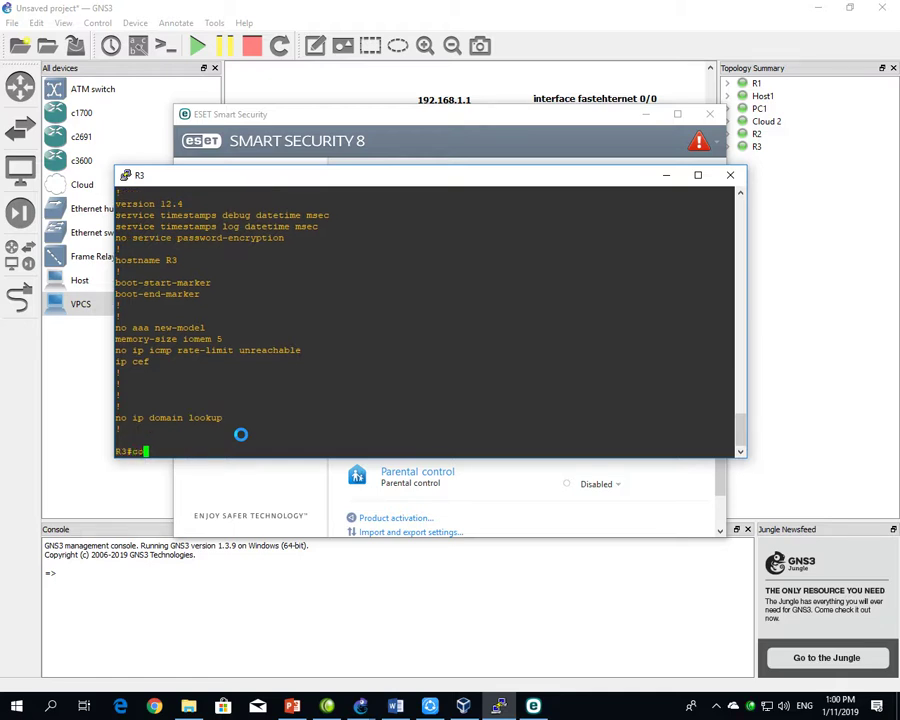
{"action": "type", "text": "nf t"}
{"action": "key", "text": "Return"}
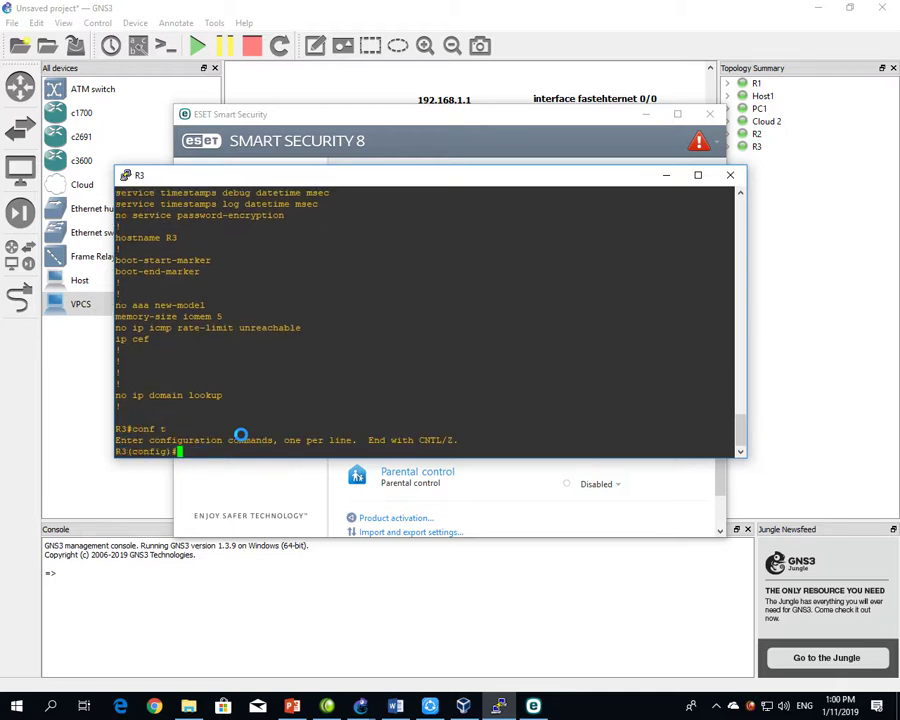
{"action": "type", "text": "ip domain-lo"}
{"action": "key", "text": "Tab"}
{"action": "key", "text": "Return"}
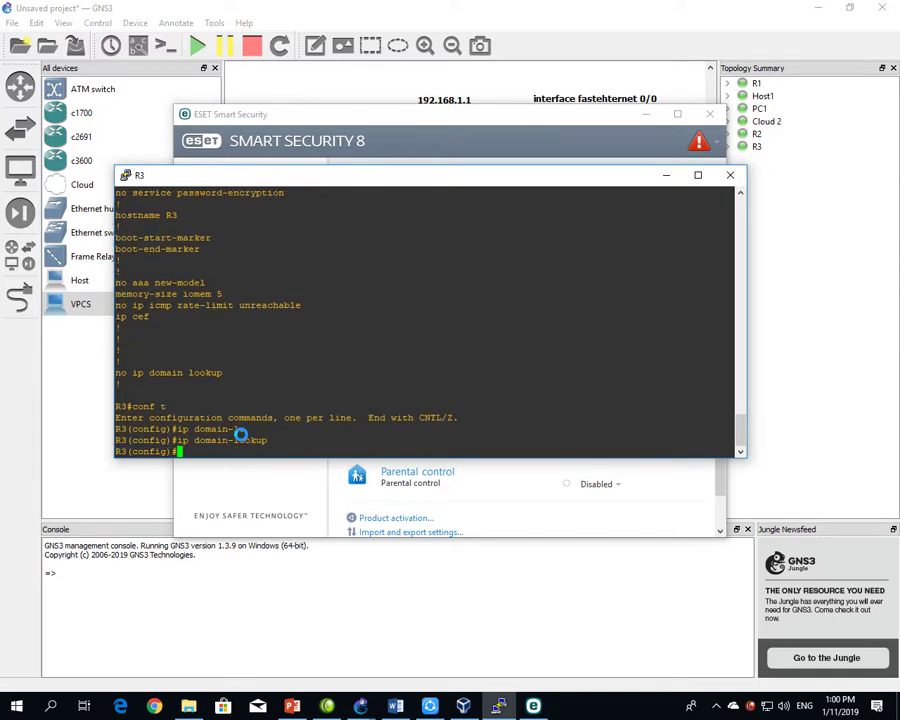
{"action": "type", "text": "do ping www.facebook.com"}
{"action": "key", "text": "Return"}
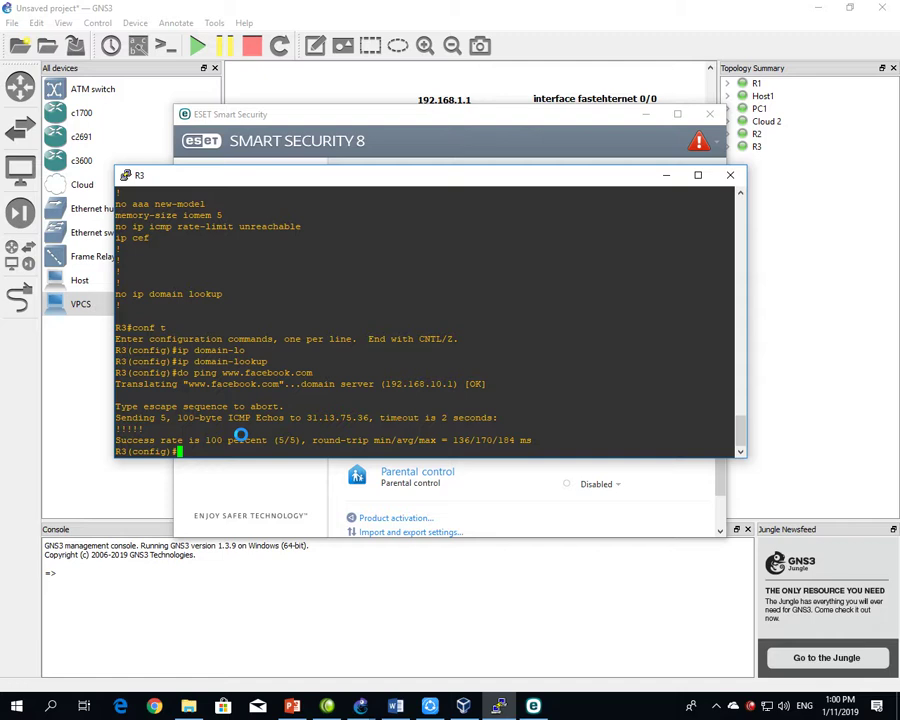
{"action": "type", "text": "do ping www.google.com"}
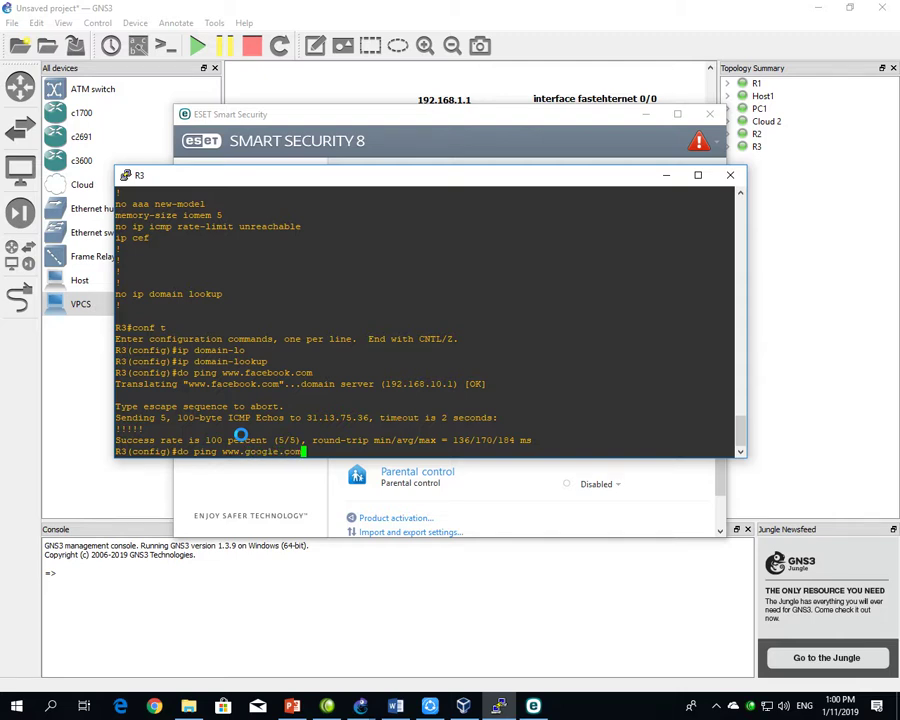
{"action": "key", "text": "Return"}
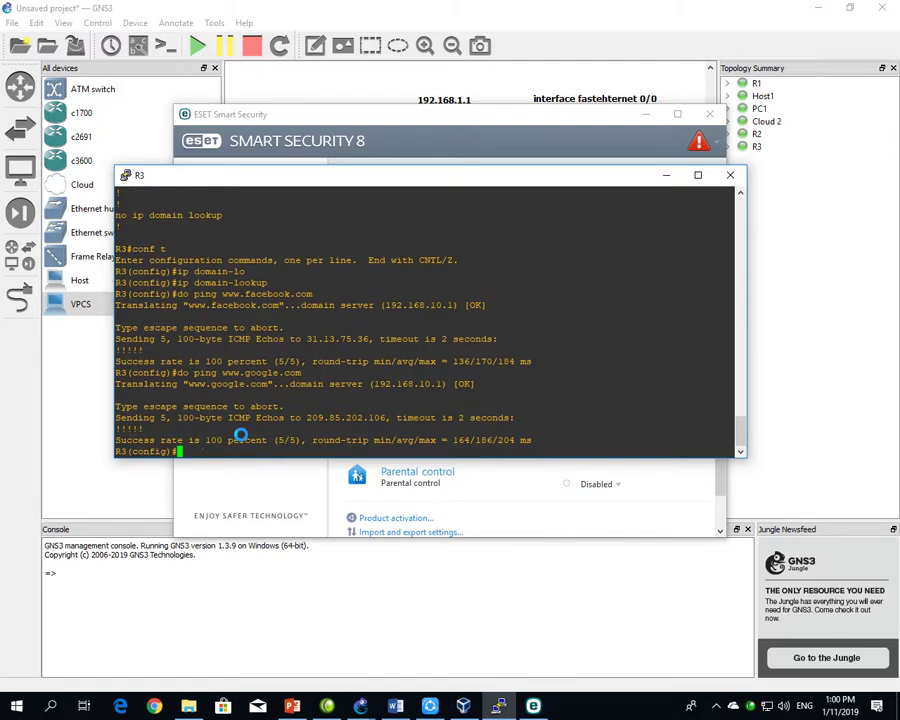
- Ping google.com from R3 without the www prefix
{"action": "type", "text": "do ping"}
{"action": "key", "text": "BackSpace"}
{"action": "type", "text": "google.com"}
{"action": "key", "text": "Return"}
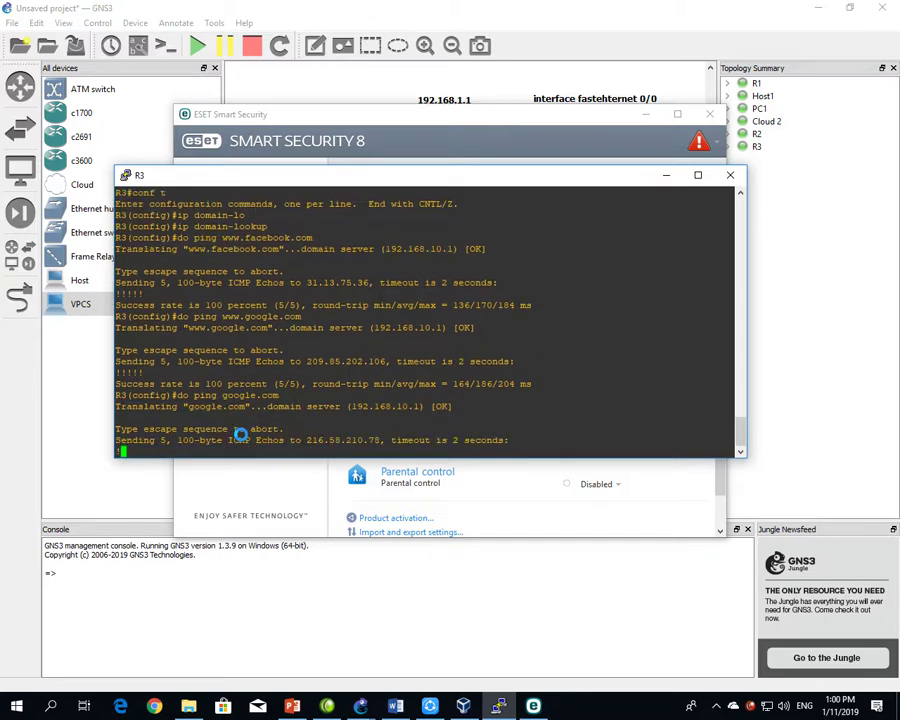
- Ping microsoft.com from R3, reusing the previous ping command
{"action": "key", "text": "Up"}
{"action": "key", "text": "BackSpace"}
{"action": "key", "text": "BackSpace"}
{"action": "key", "text": "BackSpace"}
{"action": "key", "text": "BackSpace"}
{"action": "key", "text": "BackSpace"}
{"action": "key", "text": "BackSpace"}
{"action": "key", "text": "BackSpace"}
{"action": "key", "text": "BackSpace"}
{"action": "key", "text": "BackSpace"}
{"action": "key", "text": "BackSpace"}
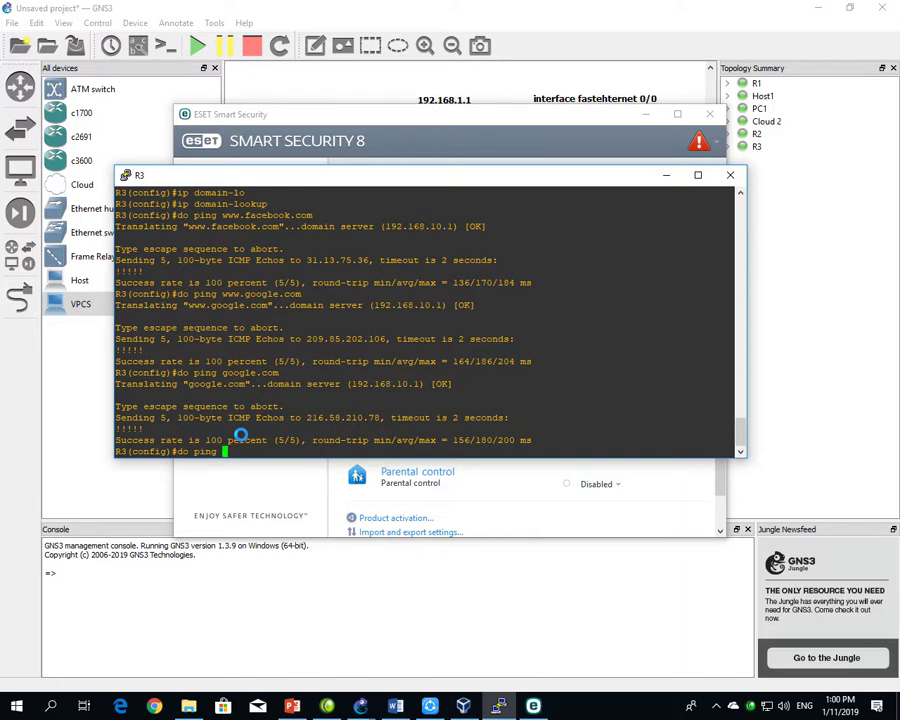
{"action": "type", "text": "microsoft.com"}
{"action": "key", "text": "Return"}
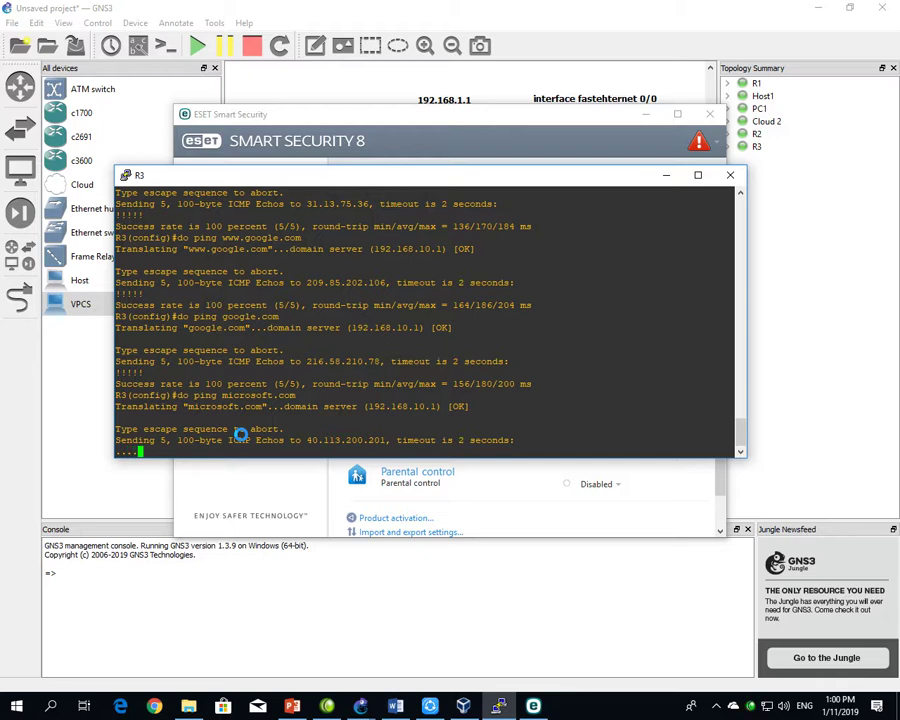
{"action": "key", "text": "Up"}
{"action": "key", "text": "BackSpace"}
{"action": "key", "text": "BackSpace"}
{"action": "key", "text": "BackSpace"}
{"action": "key", "text": "BackSpace"}
{"action": "key", "text": "BackSpace"}
{"action": "key", "text": "BackSpace"}
{"action": "key", "text": "BackSpace"}
{"action": "key", "text": "BackSpace"}
{"action": "key", "text": "BackSpace"}
{"action": "key", "text": "BackSpace"}
{"action": "key", "text": "BackSpace"}
{"action": "key", "text": "BackSpace"}
{"action": "key", "text": "BackSpace"}
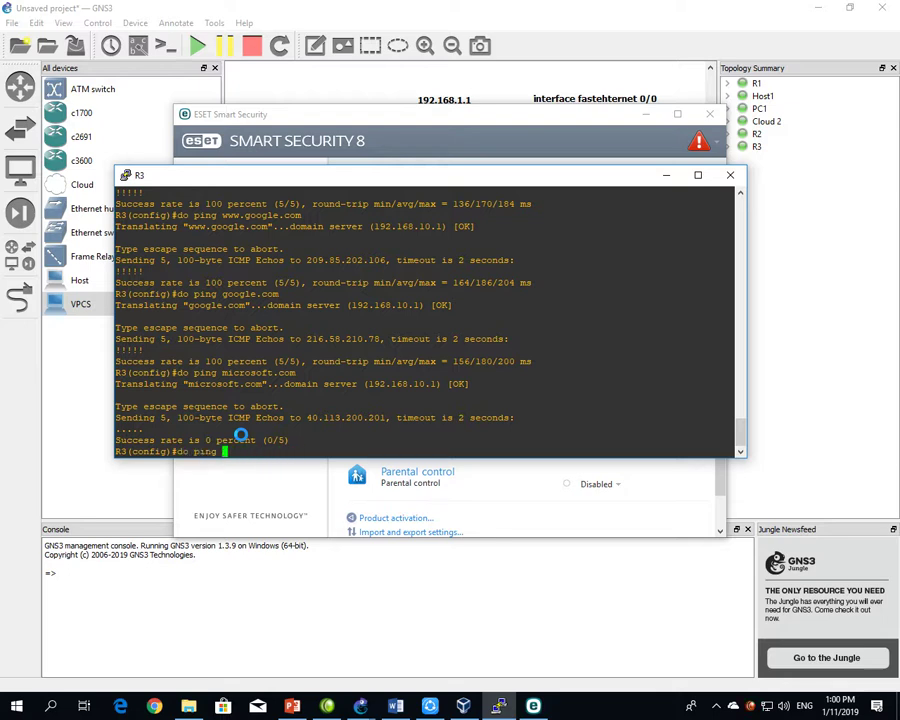
{"action": "type", "text": "www.microsoft.com"}
{"action": "key", "text": "Return"}
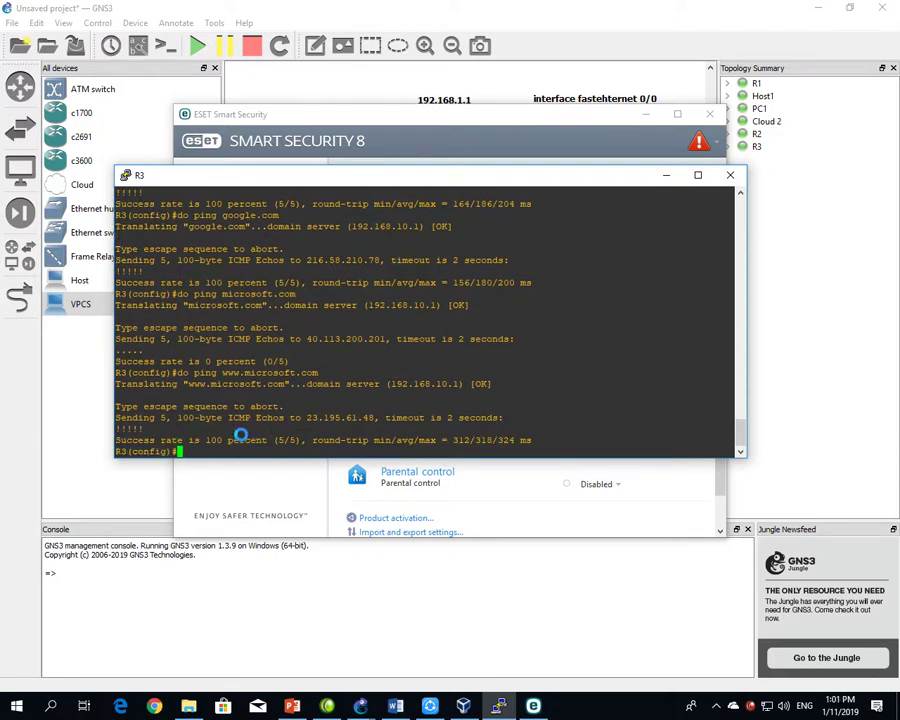
- Minimize R3's console and review the topology's three branches: R1 to PC1, R2 to Host1 and R3 to the Internet cloud
{"action": "left_click", "coordinate": [666, 175]}
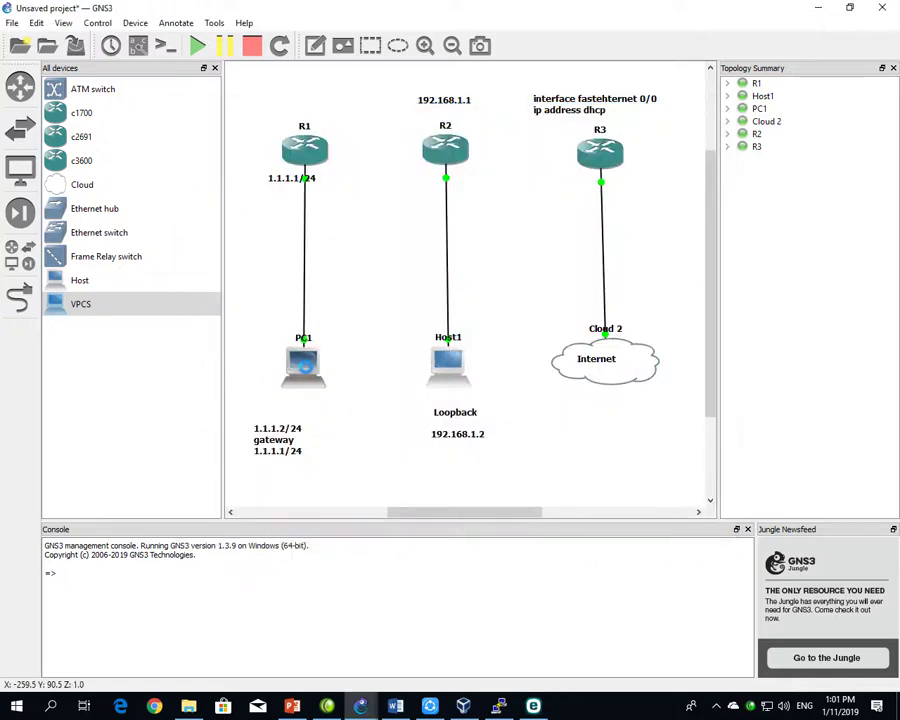
{"action": "left_click_drag", "start_coordinate": [323, 474], "coordinate": [312, 180]}
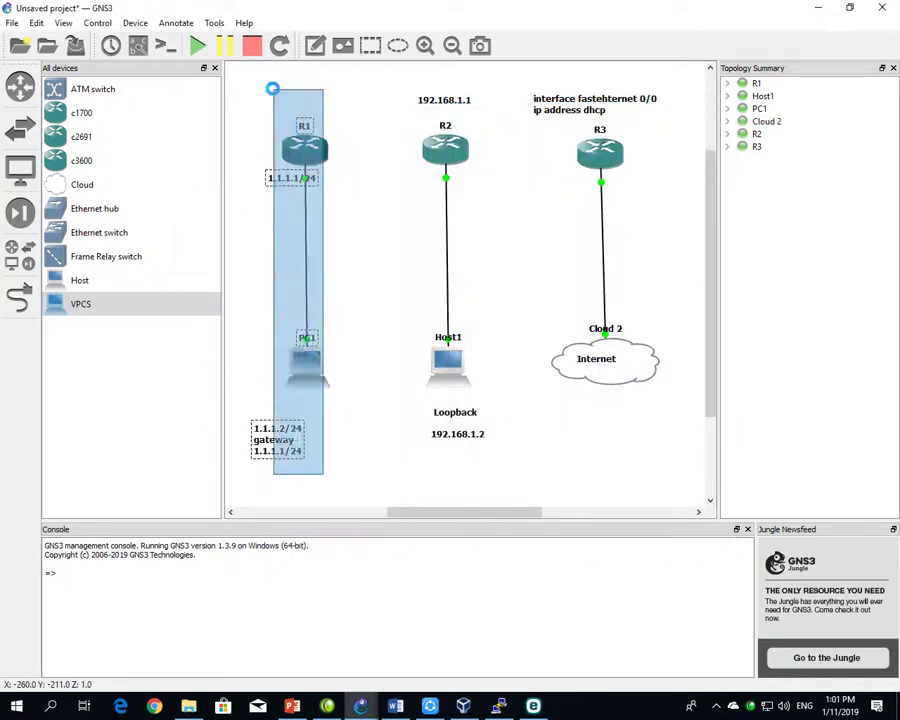
{"action": "left_click_drag", "start_coordinate": [255, 110], "coordinate": [348, 456]}
{"action": "left_click", "coordinate": [352, 458]}
{"action": "left_click_drag", "start_coordinate": [482, 475], "coordinate": [394, 94]}
{"action": "left_click", "coordinate": [605, 412]}
{"action": "left_click_drag", "start_coordinate": [706, 452], "coordinate": [508, 76]}
{"action": "left_click", "coordinate": [522, 253]}
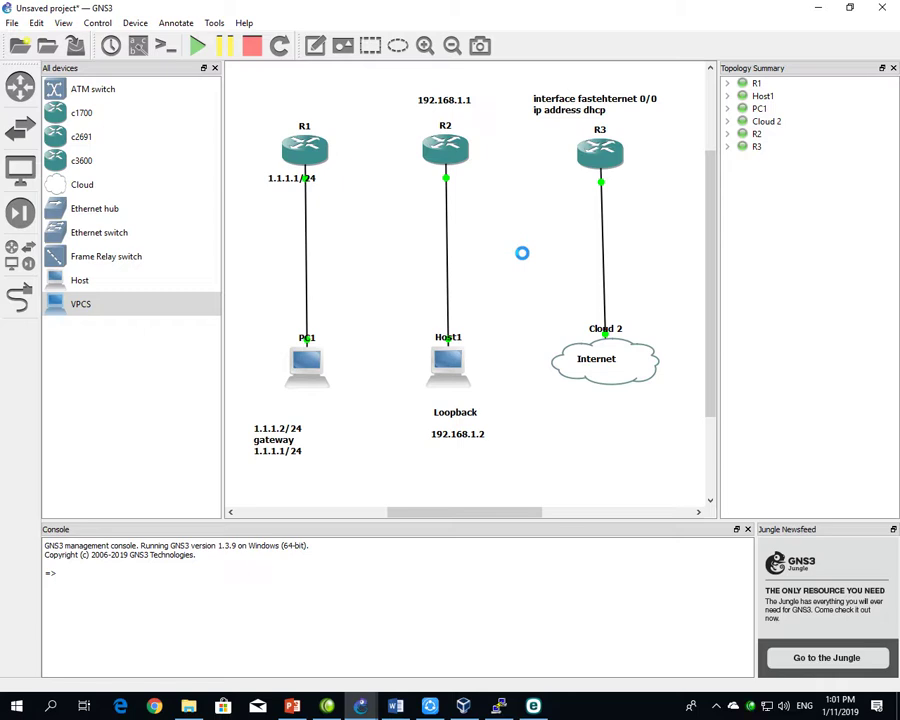
{"action": "left_click_drag", "start_coordinate": [483, 463], "coordinate": [403, 83]}
{"action": "left_click_drag", "start_coordinate": [636, 440], "coordinate": [522, 88]}
{"action": "left_click_drag", "start_coordinate": [551, 456], "coordinate": [639, 90]}
{"action": "left_click", "coordinate": [653, 453]}
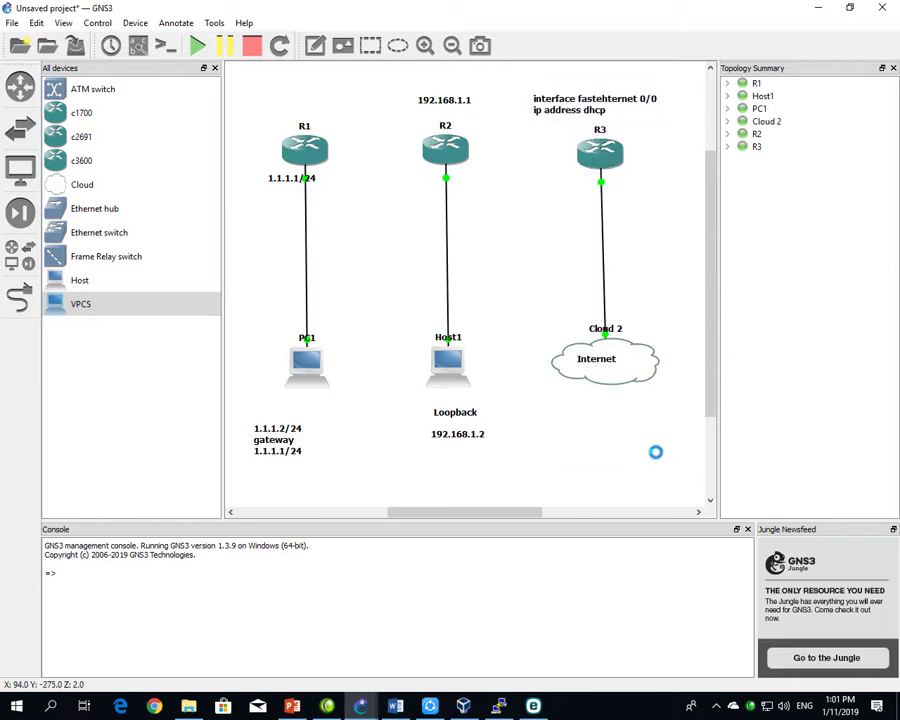
- Reopen R3's console and list its interface addresses with "sh ip int br"
{"action": "mouse_move", "coordinate": [598, 153]}
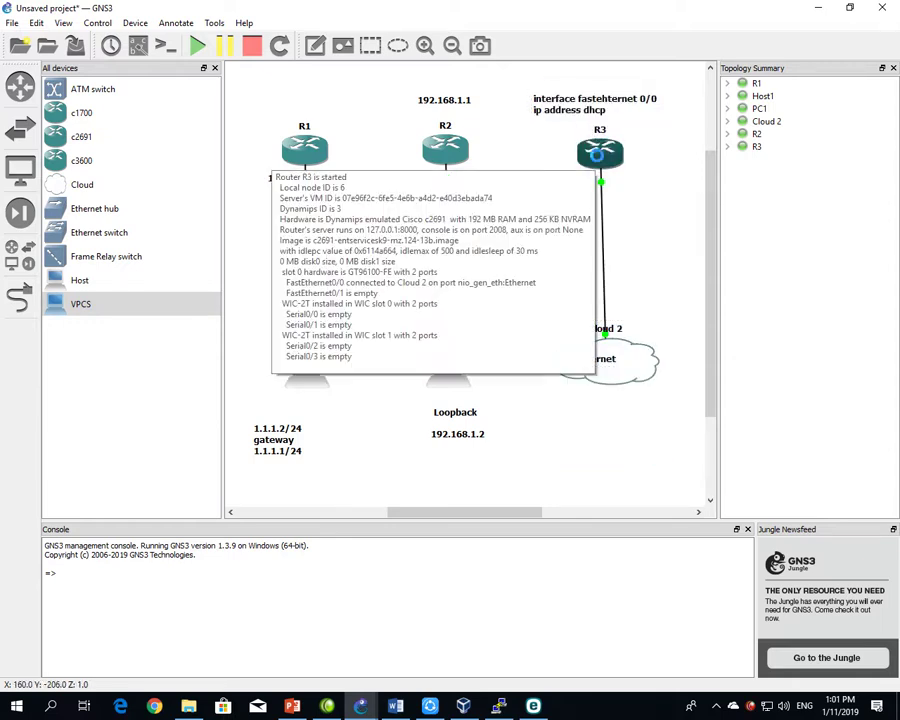
{"action": "double_click", "coordinate": [598, 153]}
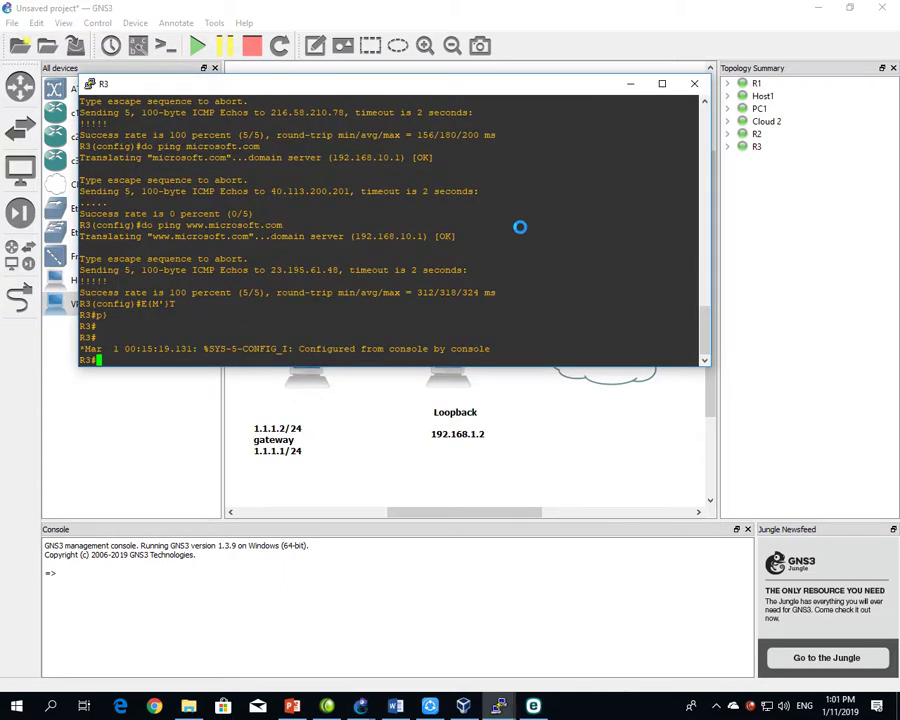
{"action": "type", "text": "sh ip int br"}
{"action": "key", "text": "Return"}
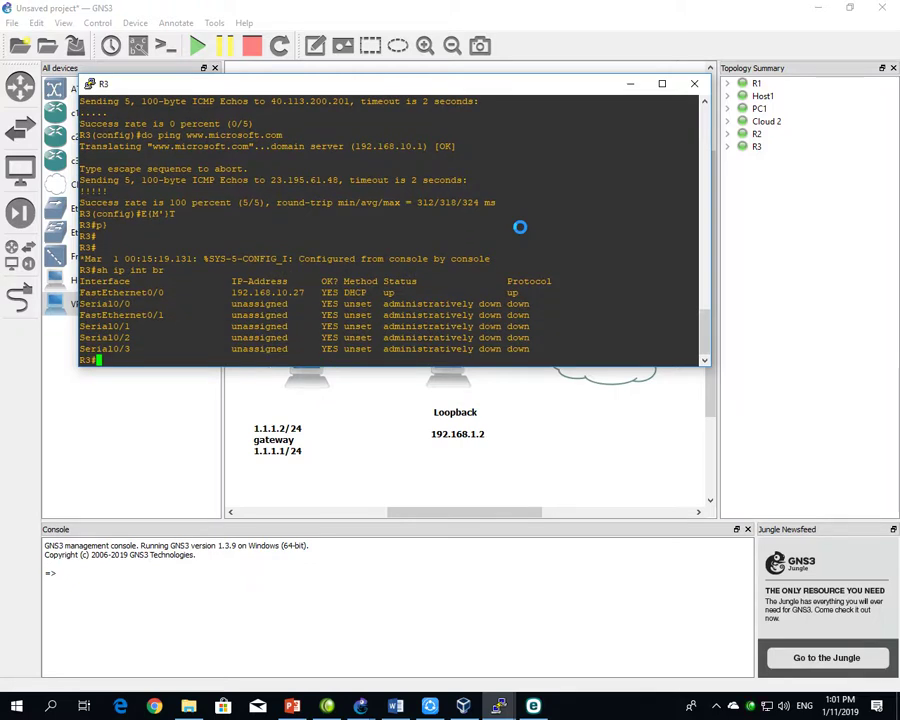
- Ping R3's address 192.168.10.27 from the Windows Command Prompt and return to the GNS3 topology
{"action": "key", "text": "super+r"}
{"action": "key", "text": "Return"}
{"action": "type", "text": "ping "}
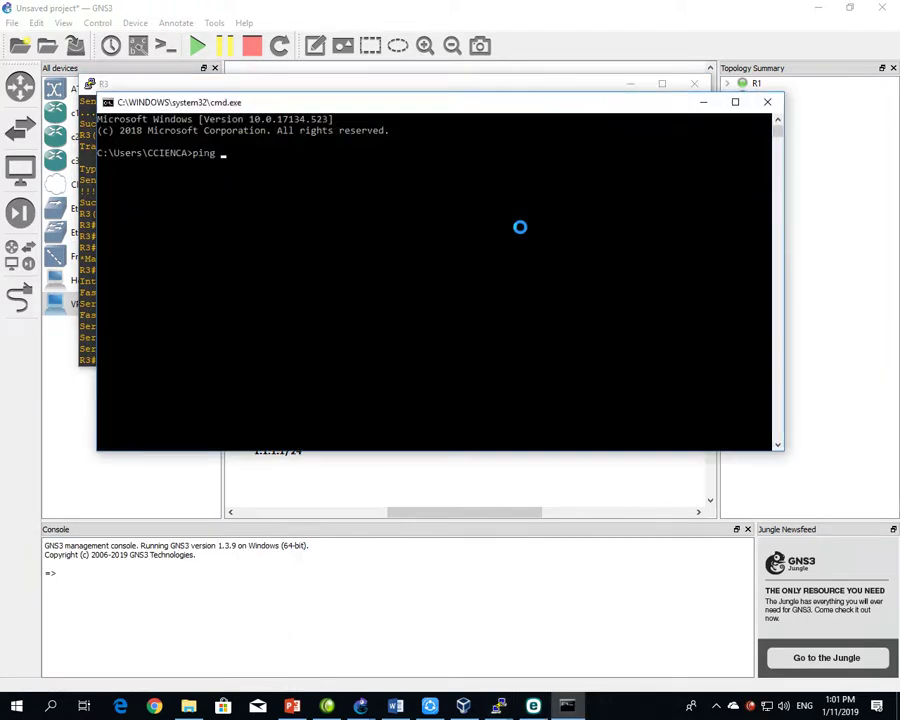
{"action": "type", "text": "192.168.10.27"}
{"action": "key", "text": "Return"}
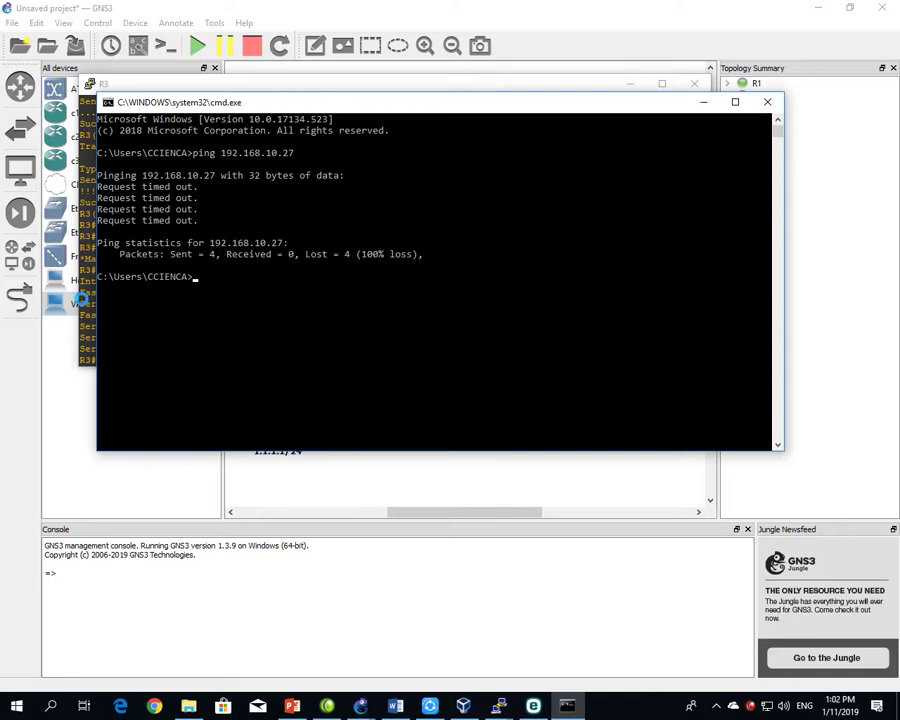
{"action": "left_click", "coordinate": [86, 298]}
{"action": "left_click", "coordinate": [461, 462]}
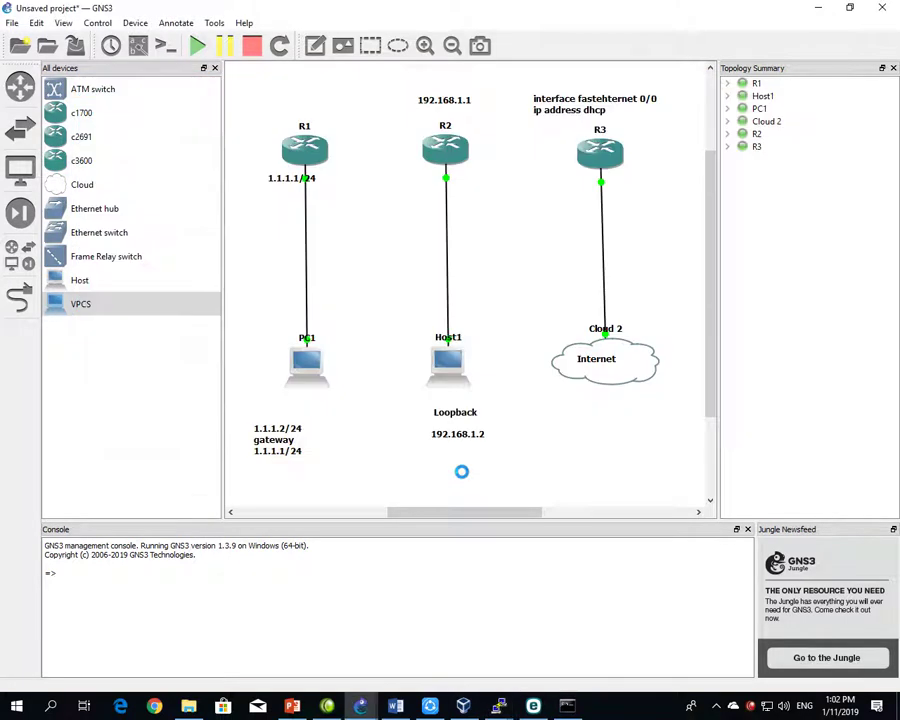